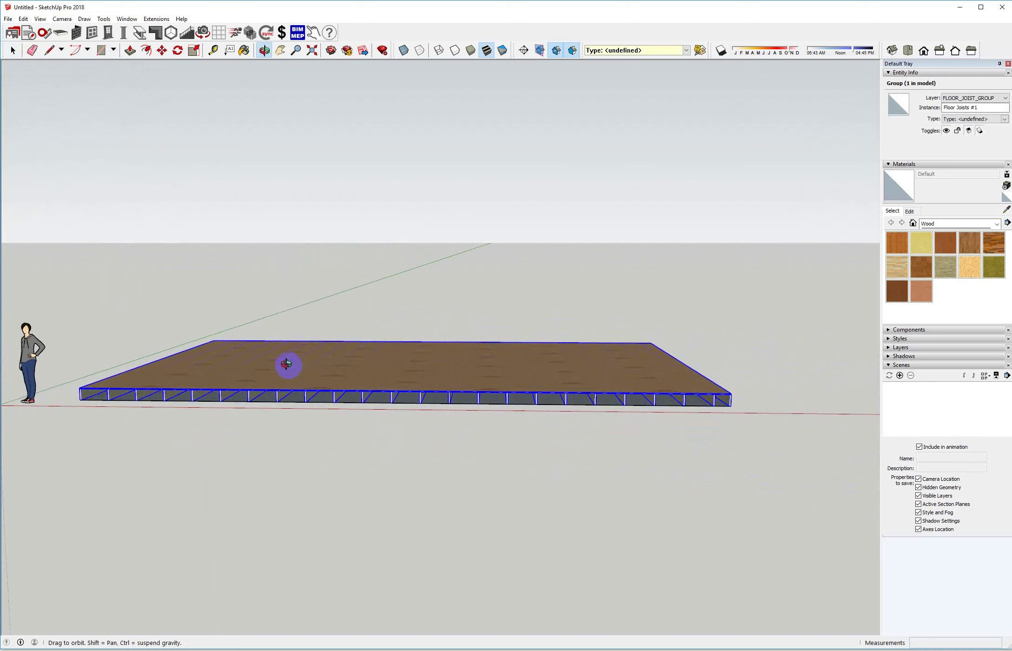
Step: Dimension the spacing of the last two floor joists at the far end of the front edge, placing it below the floor
key(space)
scroll(730, 408, up, 4)
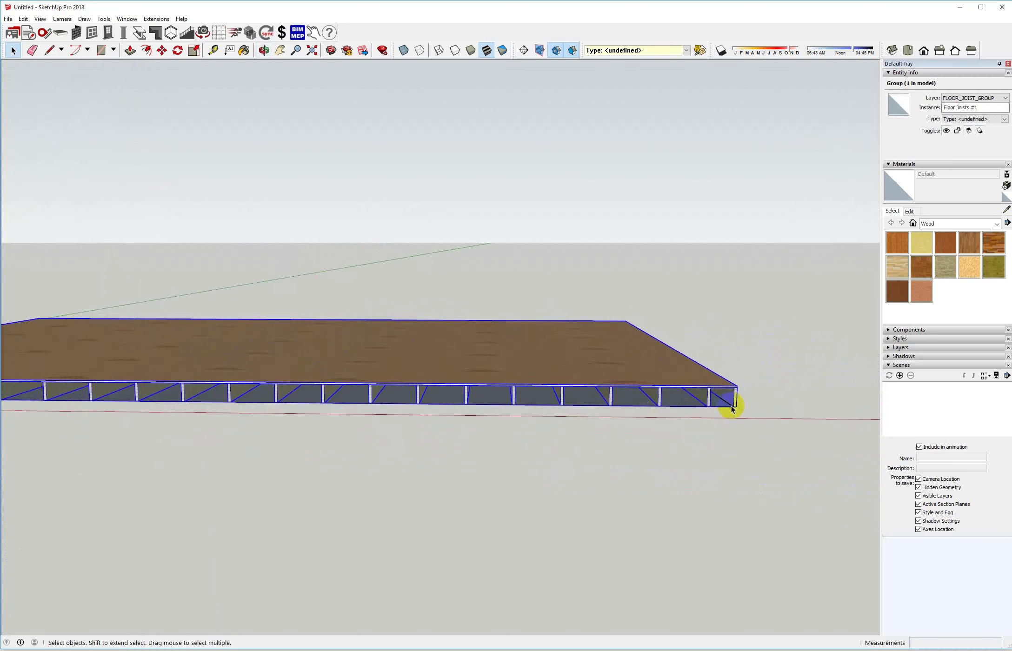
scroll(732, 410, up, 3)
key(d)
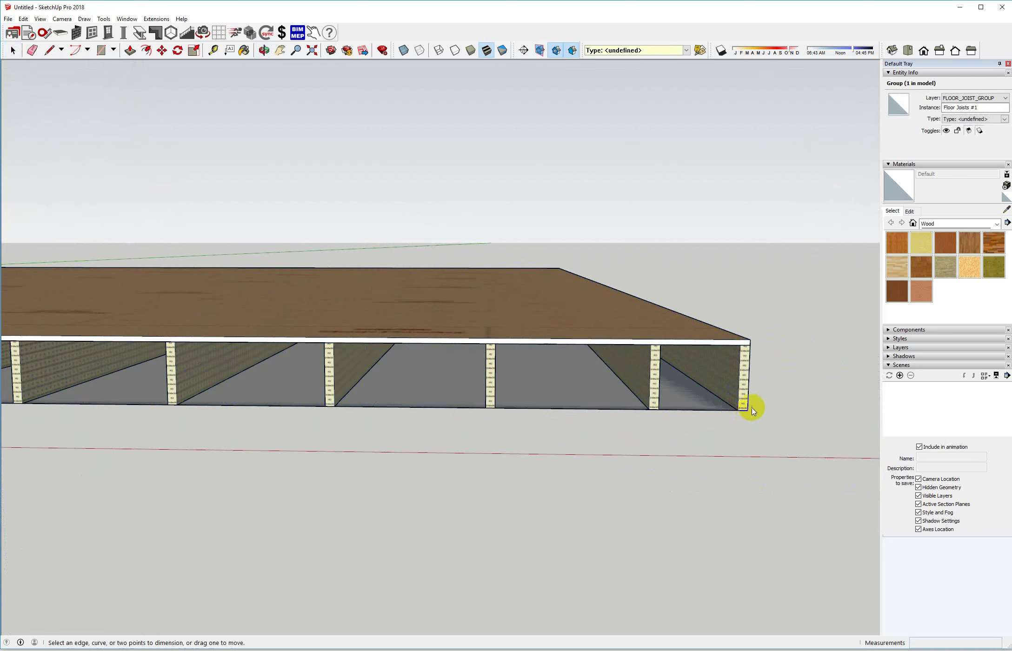
click(747, 410)
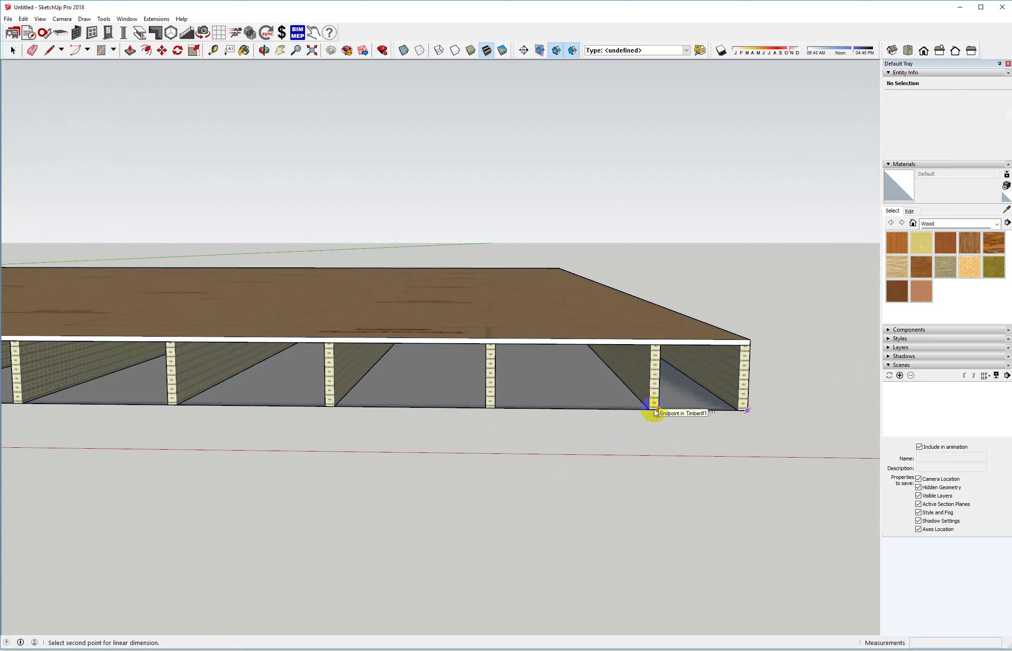
click(655, 411)
click(653, 440)
scroll(657, 440, down, 3)
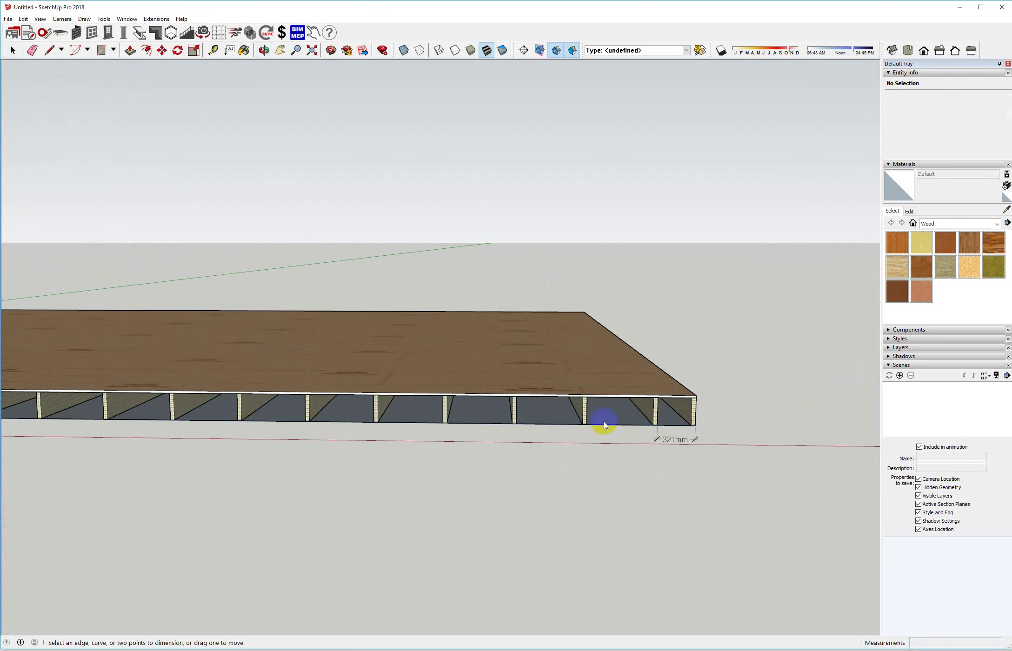
Step: Dimension the adjacent joist bay on the floor's front edge, placing it in line with the end bay's dimension
click(586, 425)
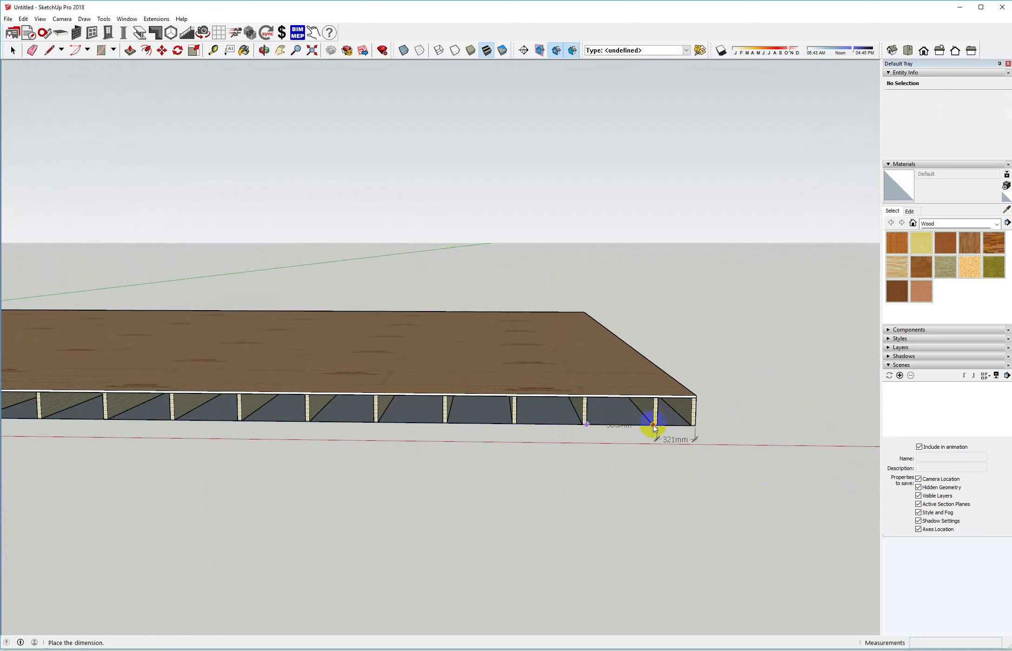
click(651, 442)
middle_drag(599, 400, 586, 505)
scroll(573, 448, up, 5)
scroll(573, 449, down, 6)
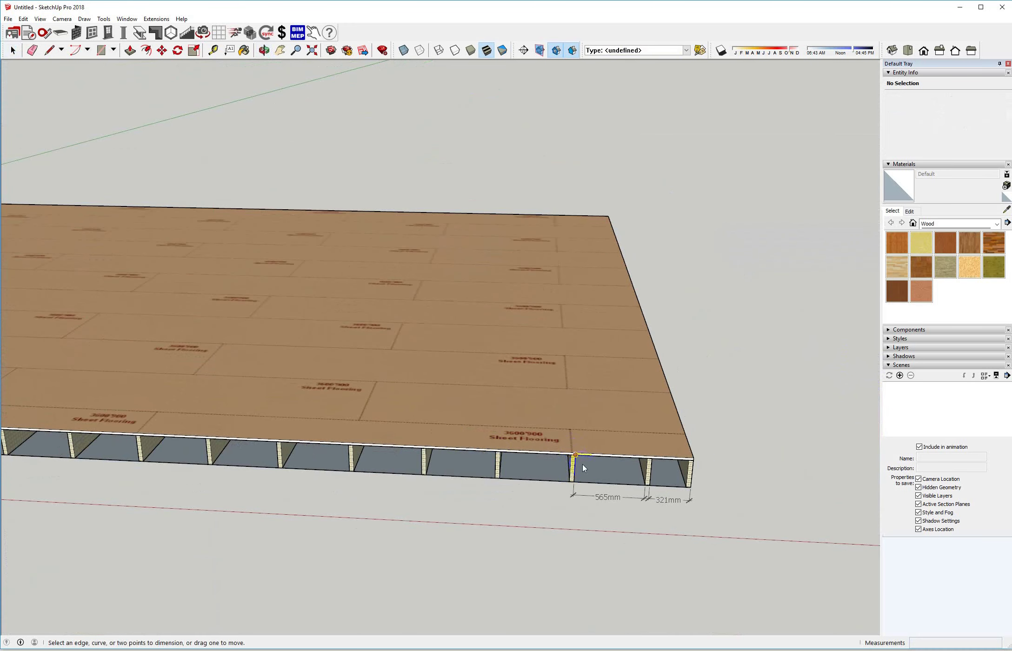
key(space)
Step: Configure the Wall Tool with a stud spacing of 600 mm and 90x35 H2 Timber Structural studs
middle_drag(452, 437, 621, 451)
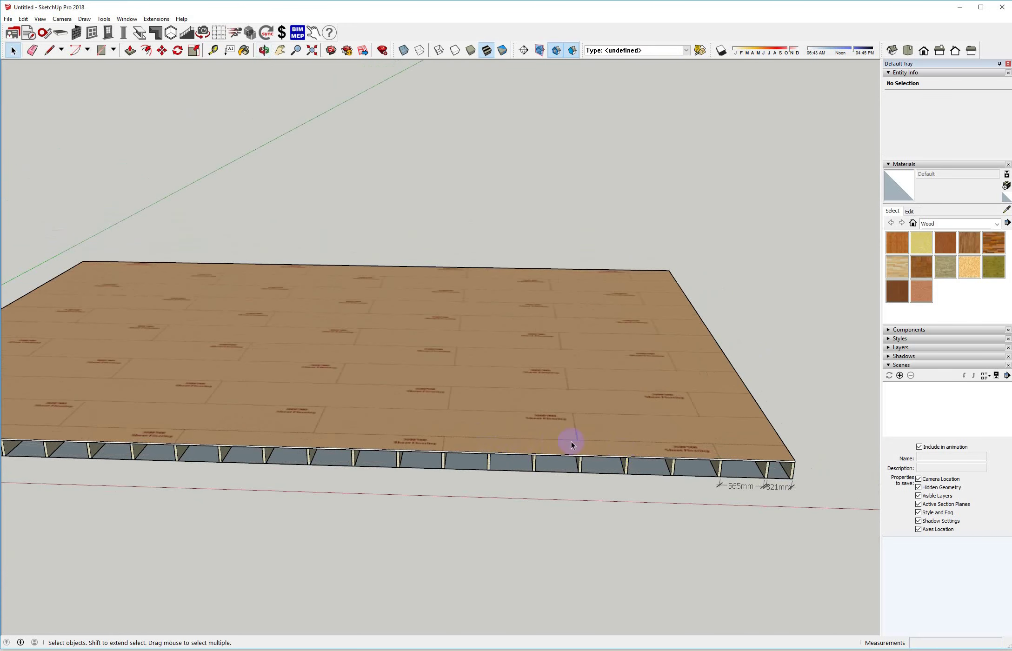
scroll(506, 432, down, 6)
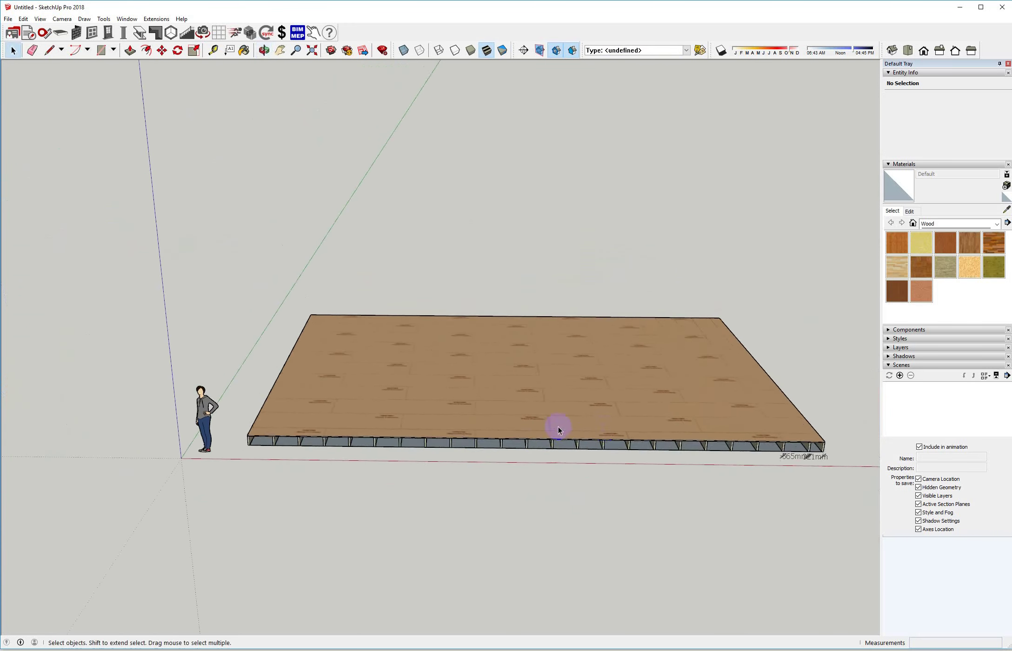
middle_drag(556, 425, 511, 410)
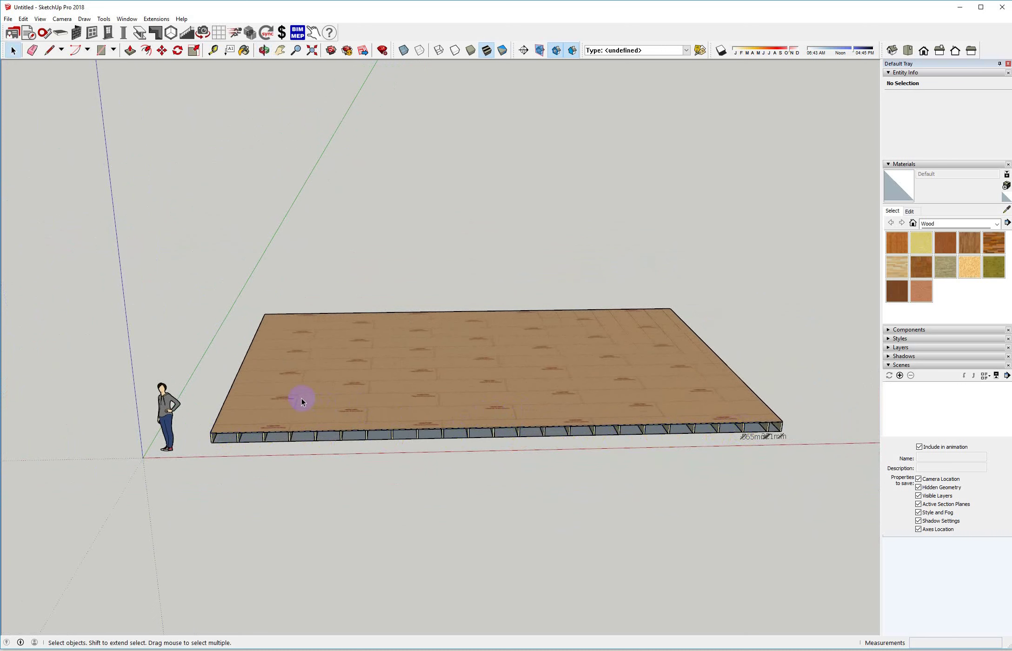
middle_drag(255, 398, 477, 414)
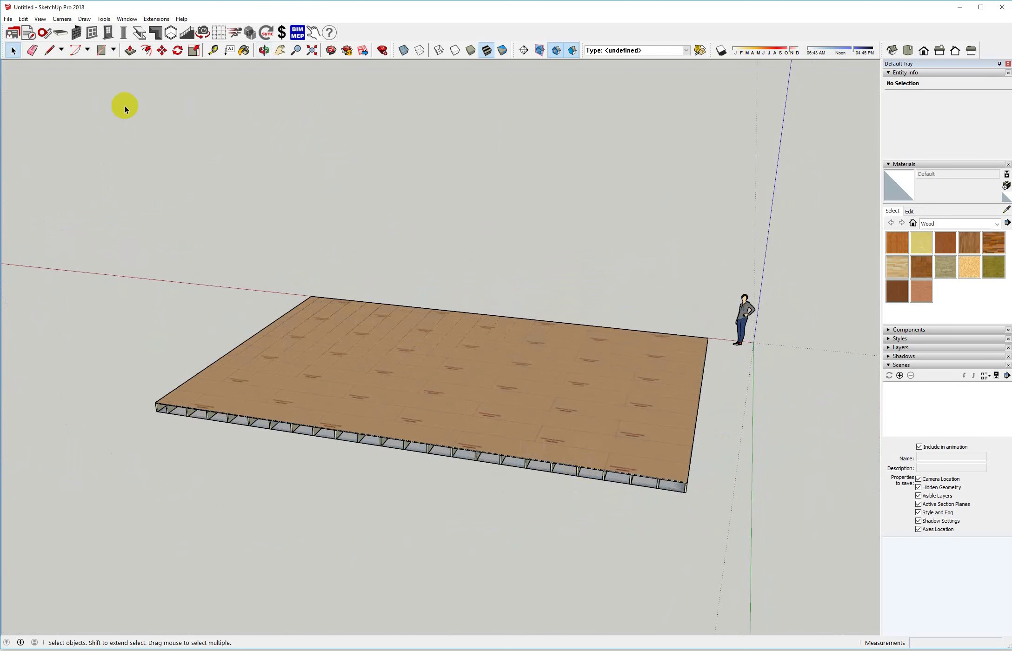
click(77, 32)
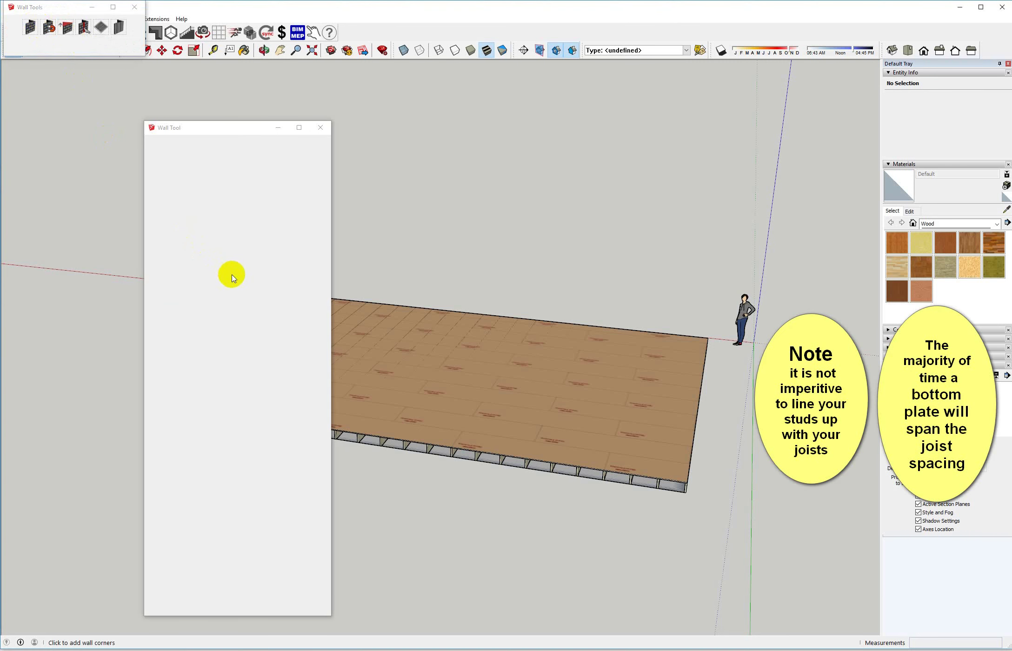
click(192, 337)
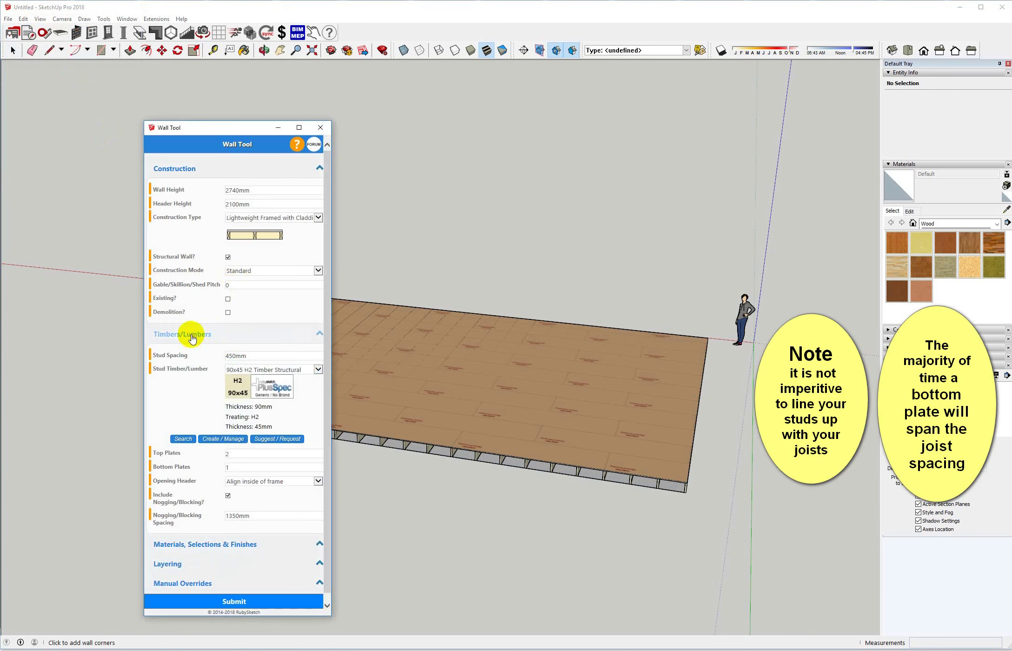
click(215, 358)
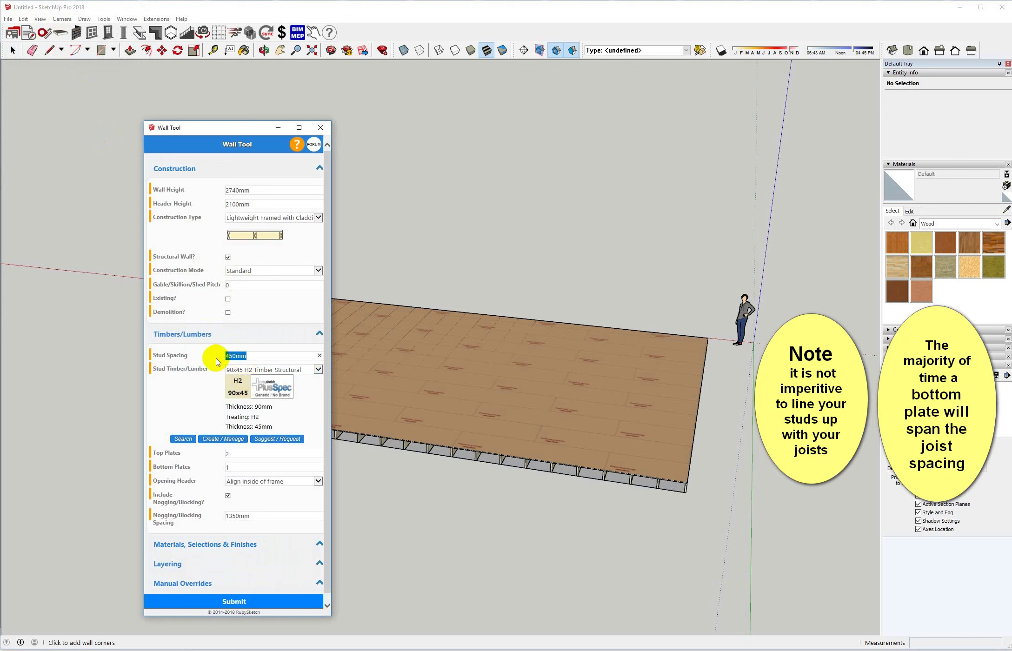
text(600)
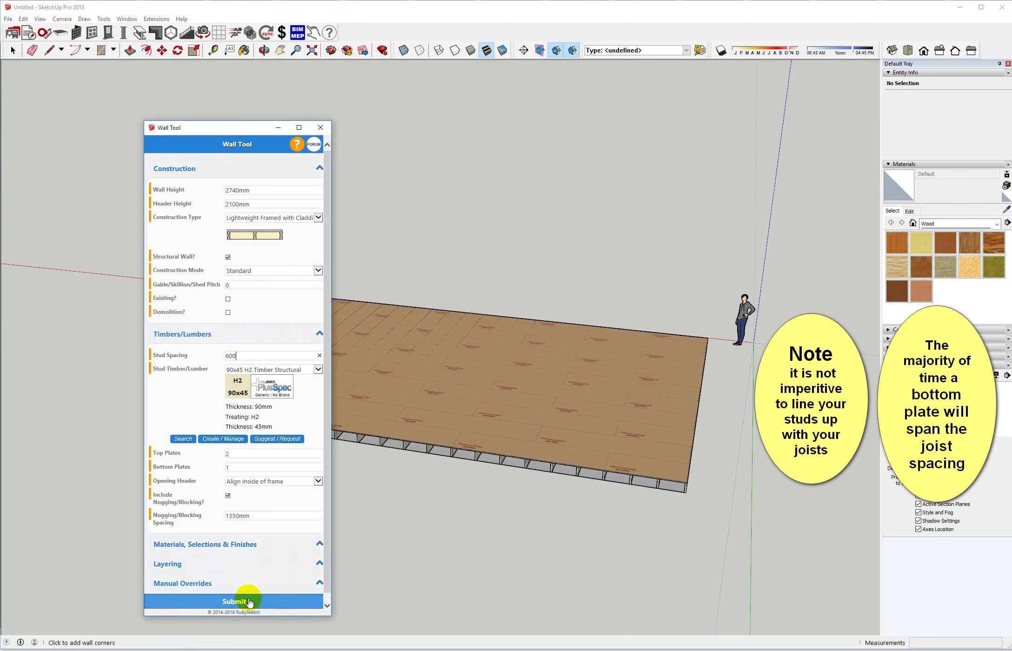
click(268, 370)
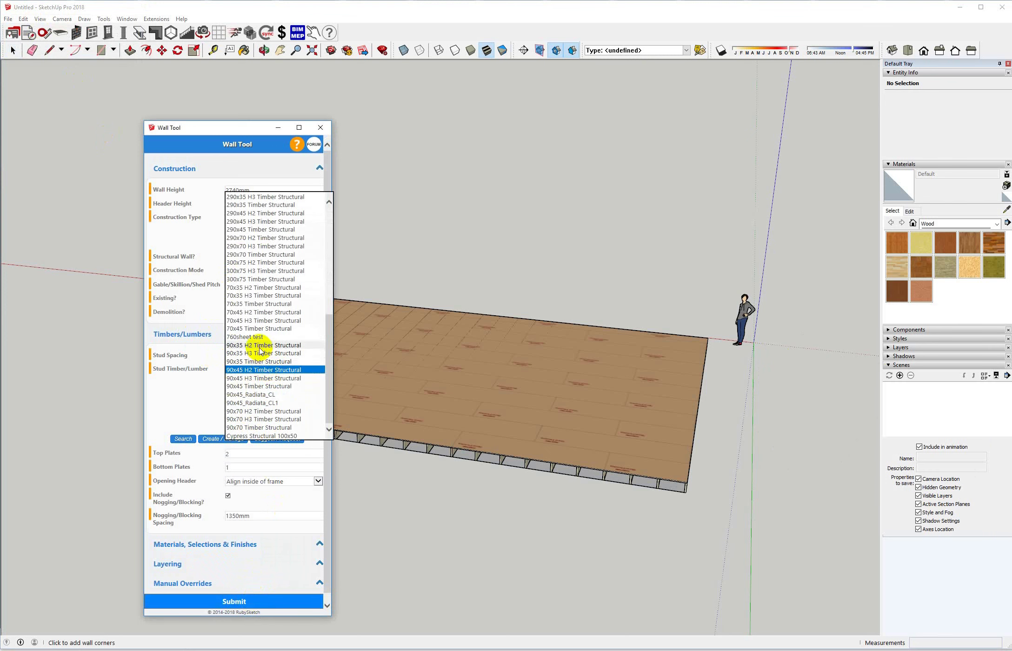
click(259, 346)
click(260, 601)
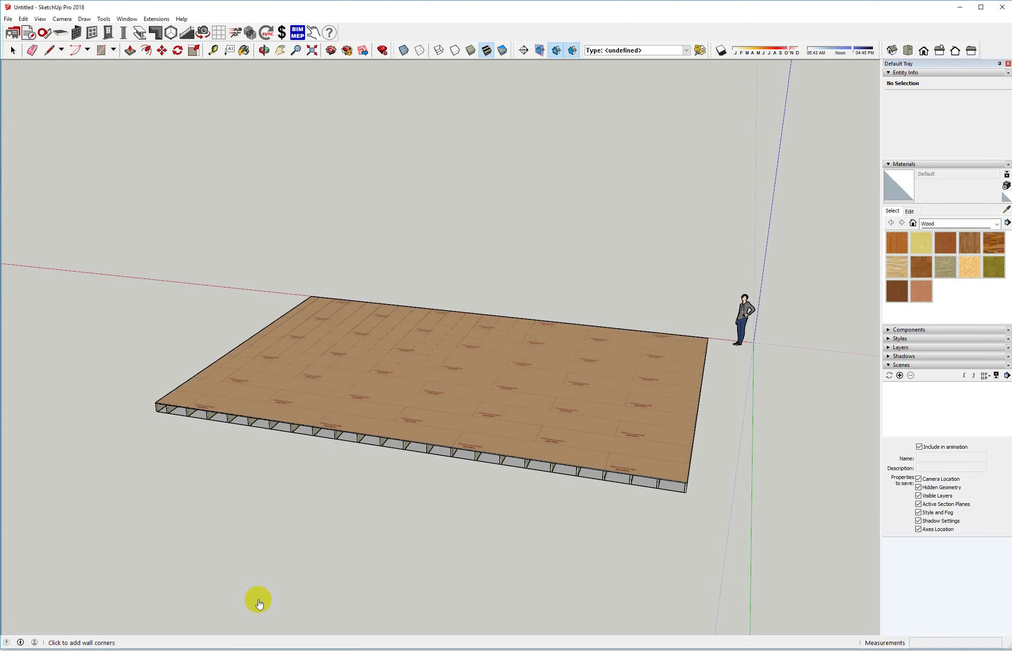
Step: Draw a closed loop of walls around the floor's perimeter through its four corners, starting at the near corner of the long joist-end side
click(687, 482)
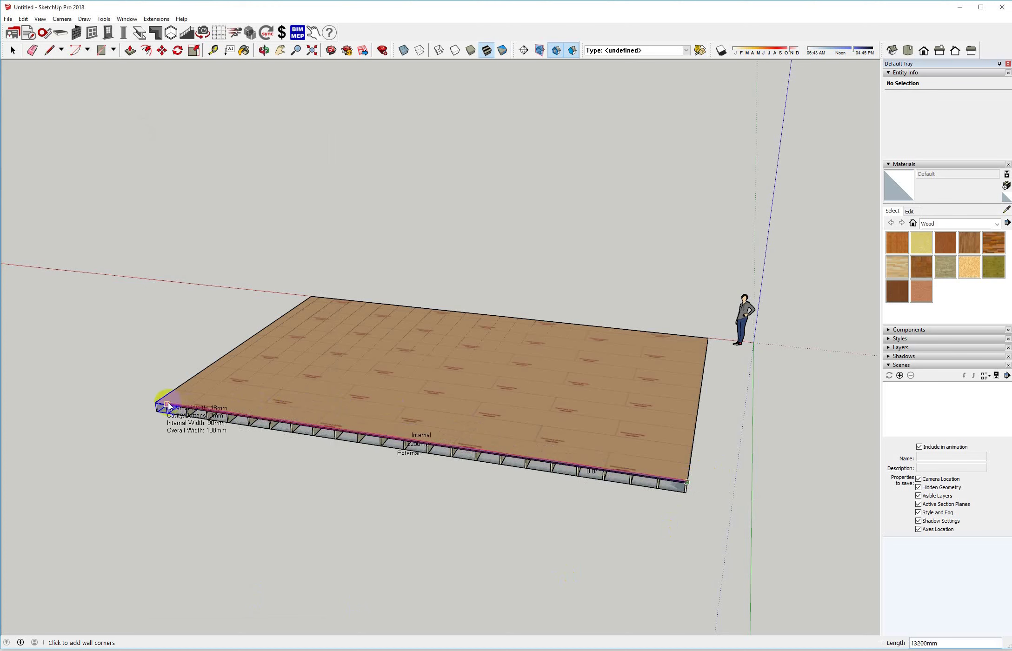
click(157, 403)
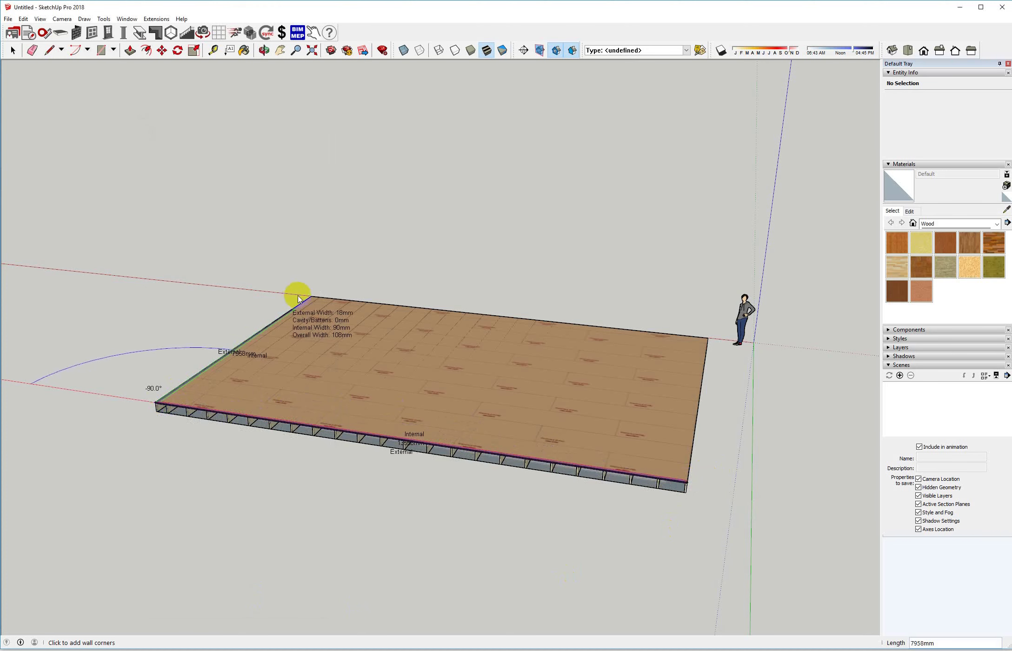
click(311, 297)
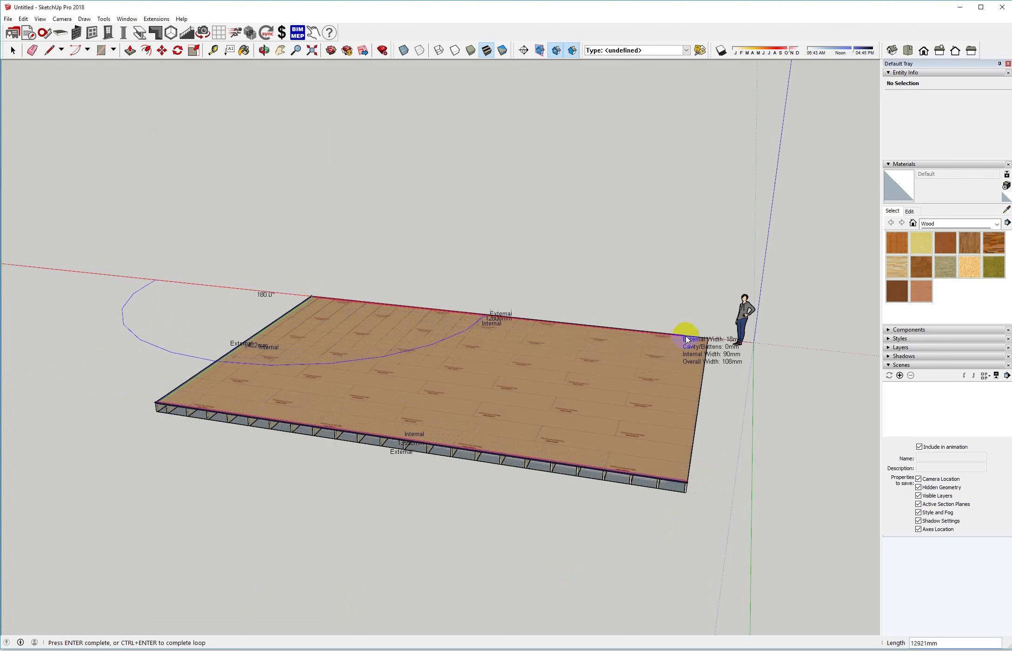
click(706, 338)
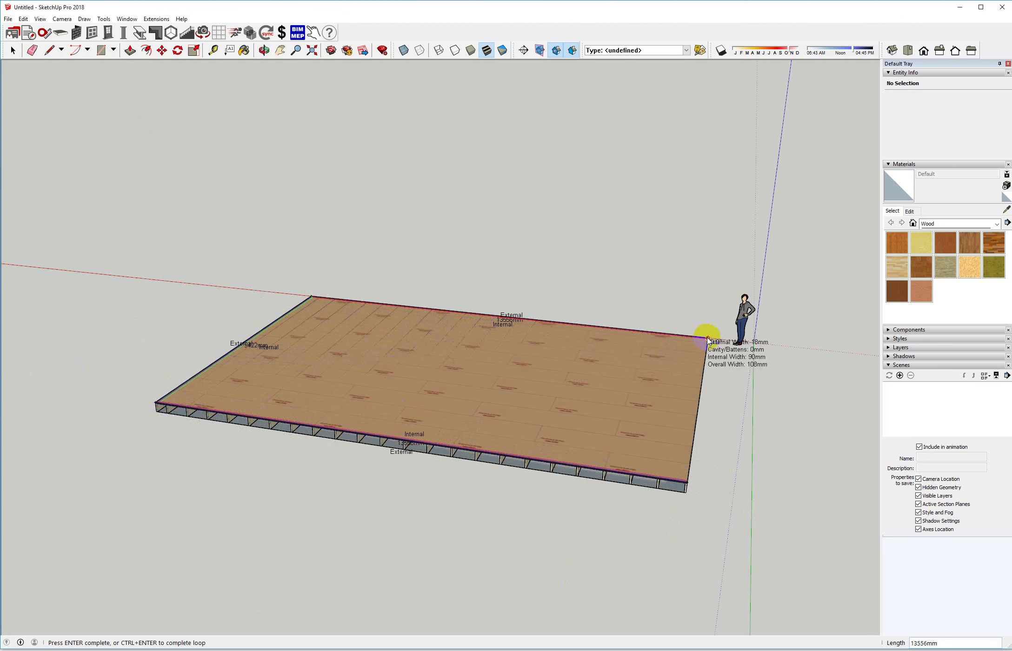
click(688, 484)
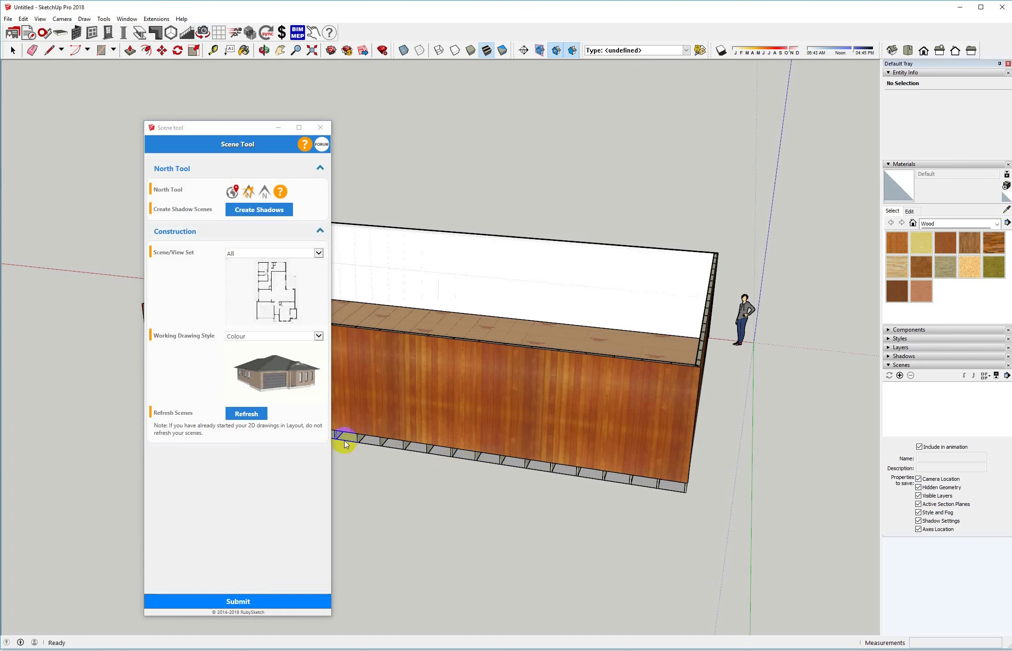
Step: Generate the All scene set in the Colour working drawing style and show the Structure scene
click(255, 601)
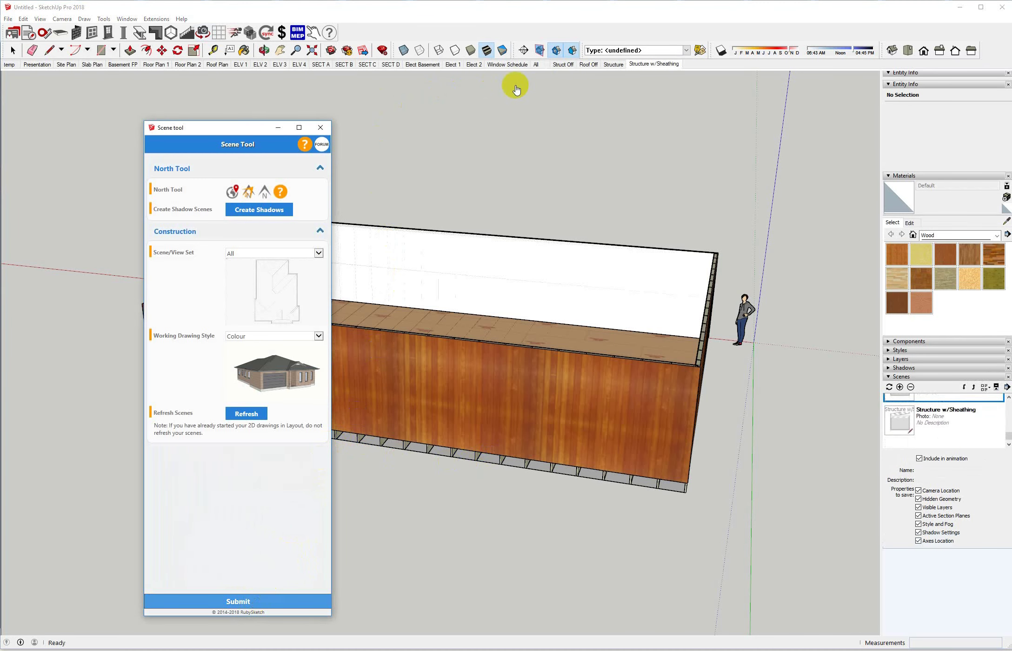
click(593, 66)
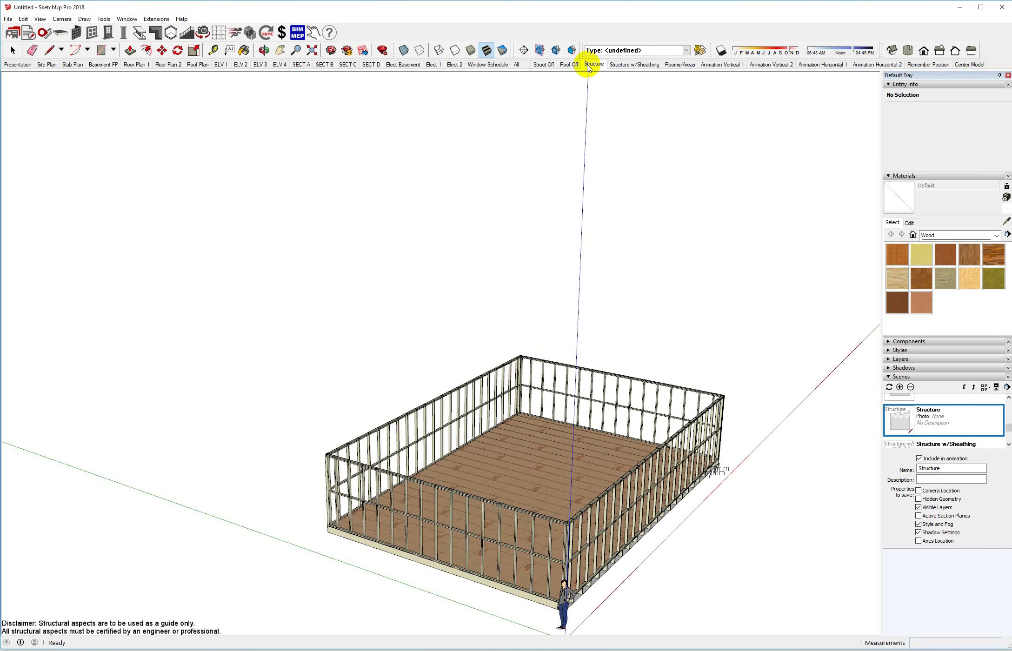
Step: Dimension the end joist bay beneath the wall frame from the floor's outer corner to the next joist, placing it below the floor
middle_drag(535, 501, 192, 458)
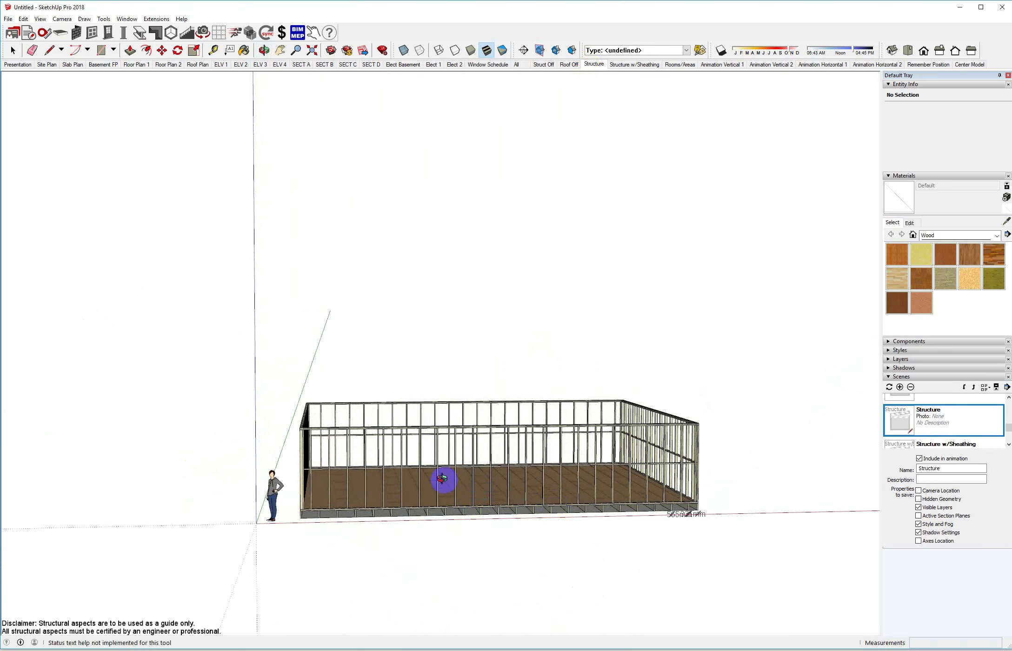
middle_drag(445, 479, 545, 533)
scroll(545, 533, up, 10)
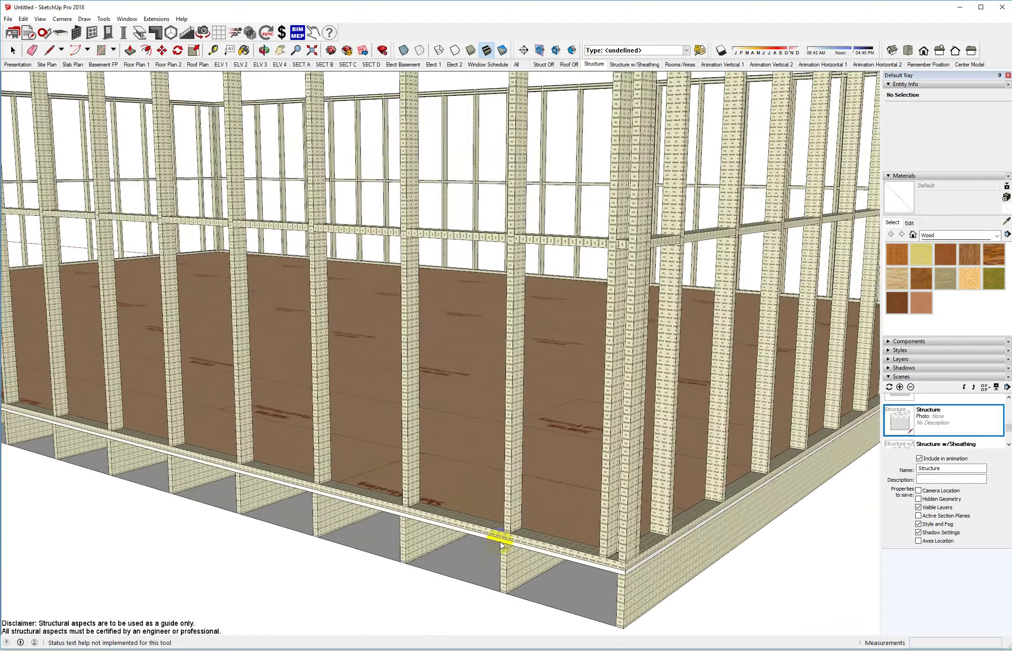
scroll(513, 541, down, 10)
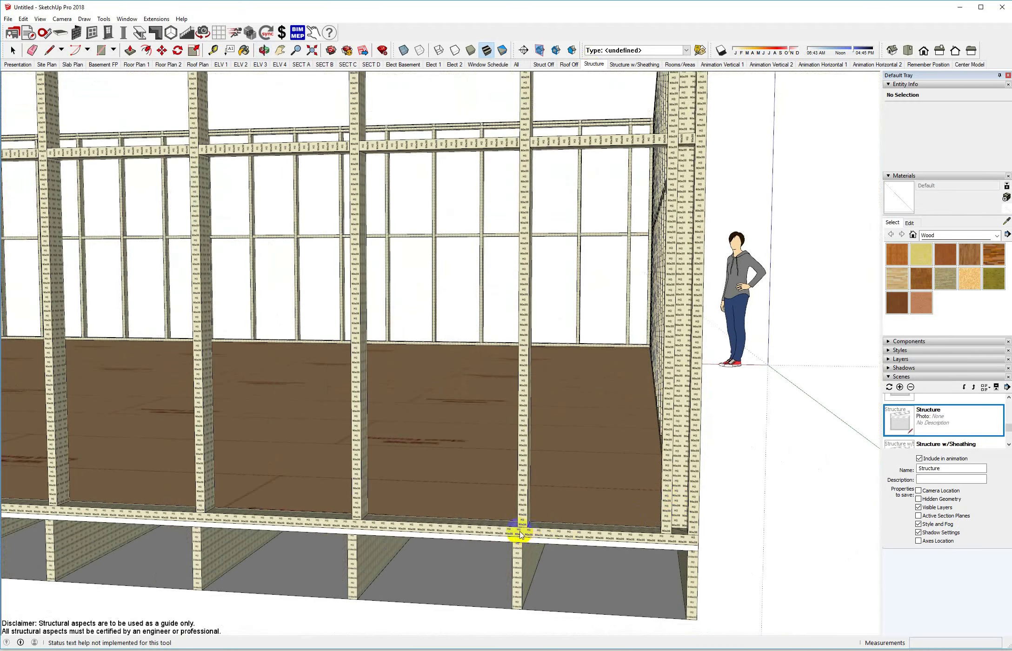
scroll(521, 553, down, 2)
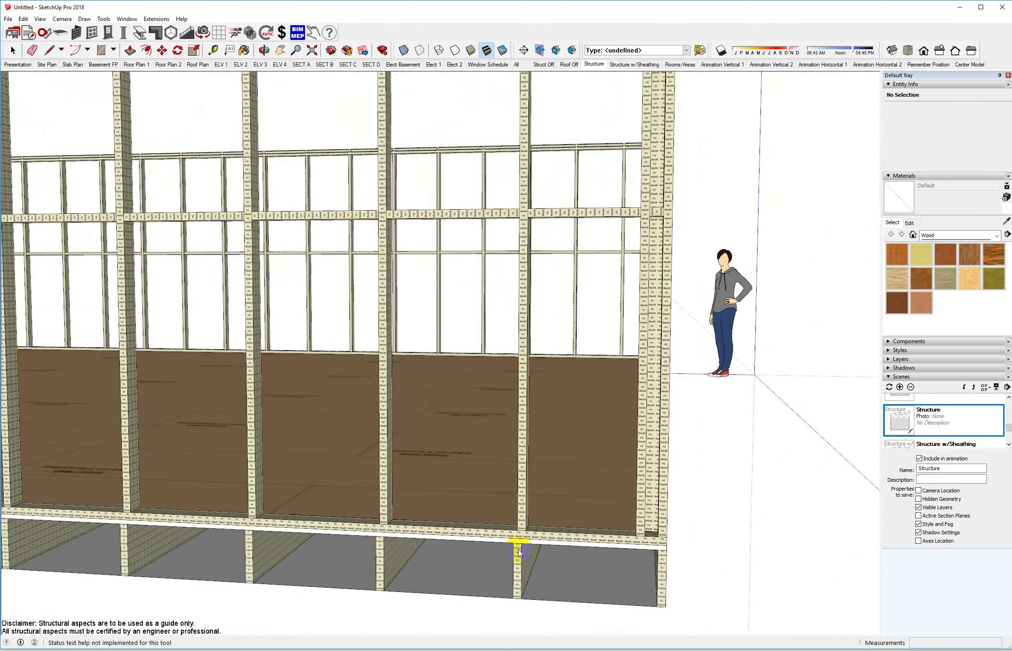
scroll(519, 552, down, 3)
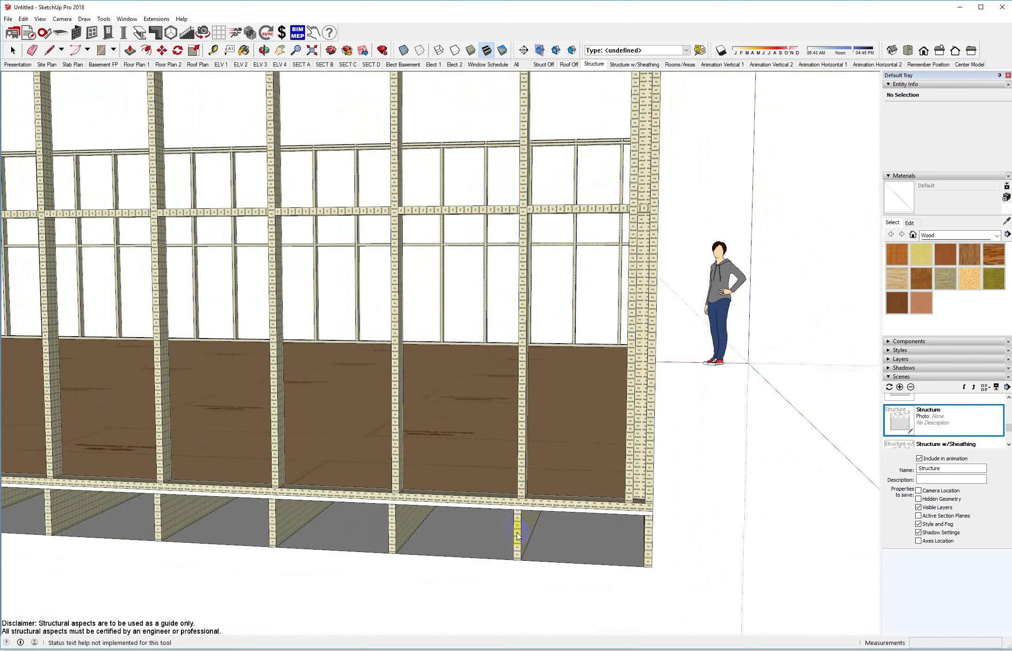
click(652, 568)
drag(523, 560, 522, 585)
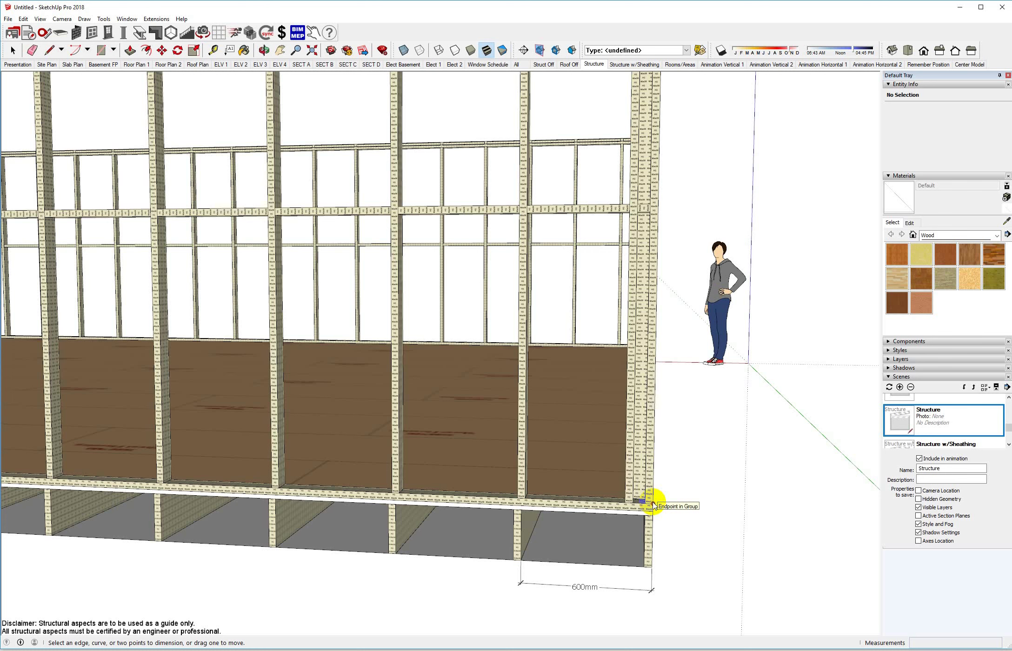
Step: Dimension from the outer end of the wall's bottom plate to the first regular stud, placing it above the joist dimension
drag(653, 505, 535, 502)
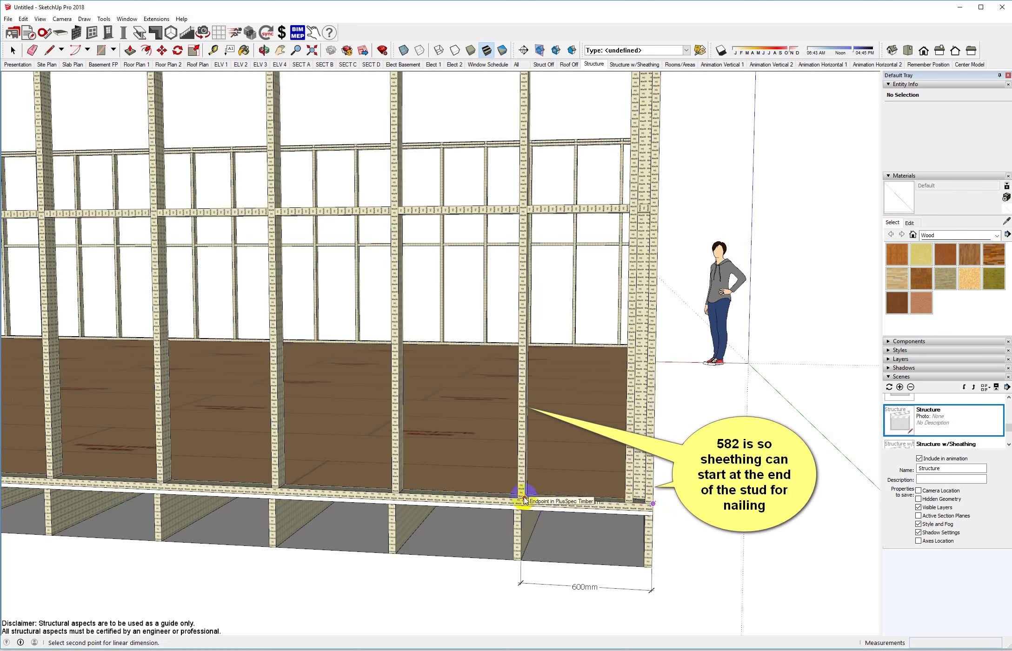
click(524, 500)
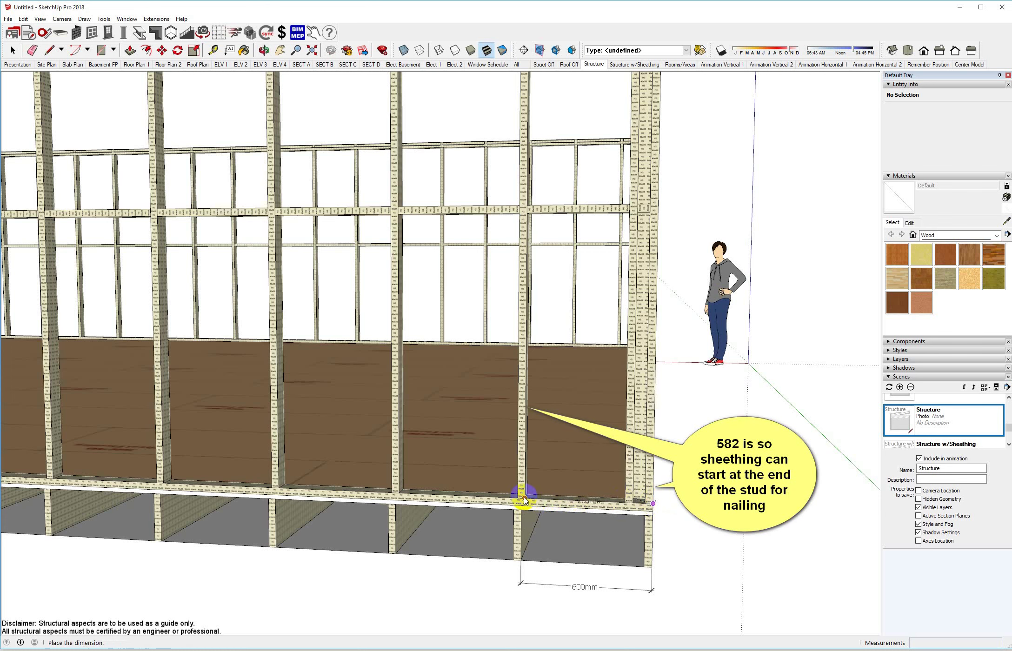
click(527, 531)
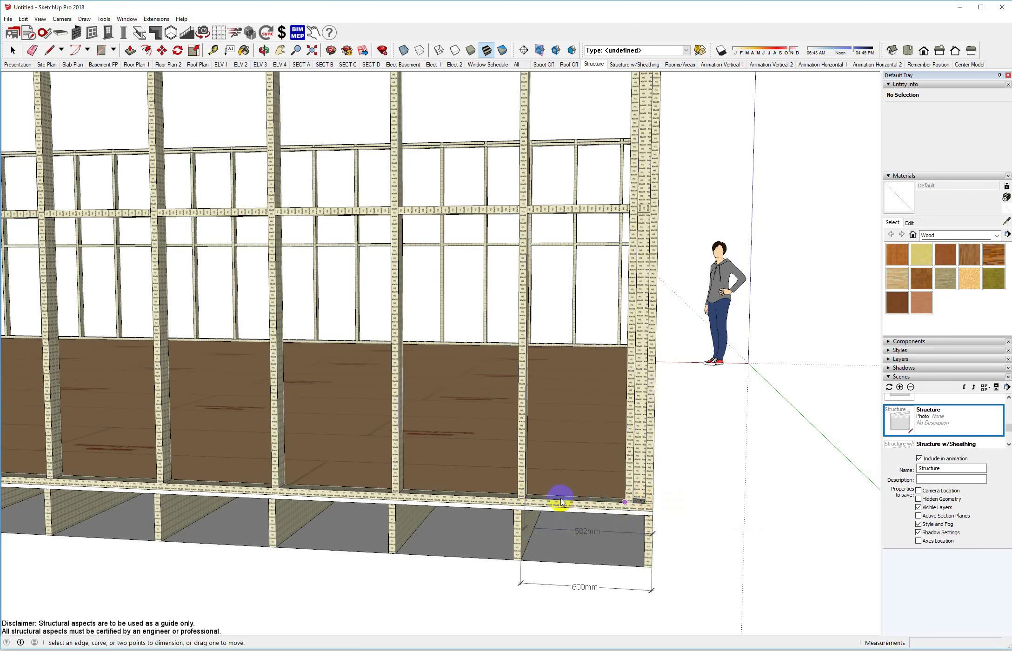
Step: Examine the wall frame's near corner, from the wall base up to where the top plates meet
scroll(566, 506, down, 6)
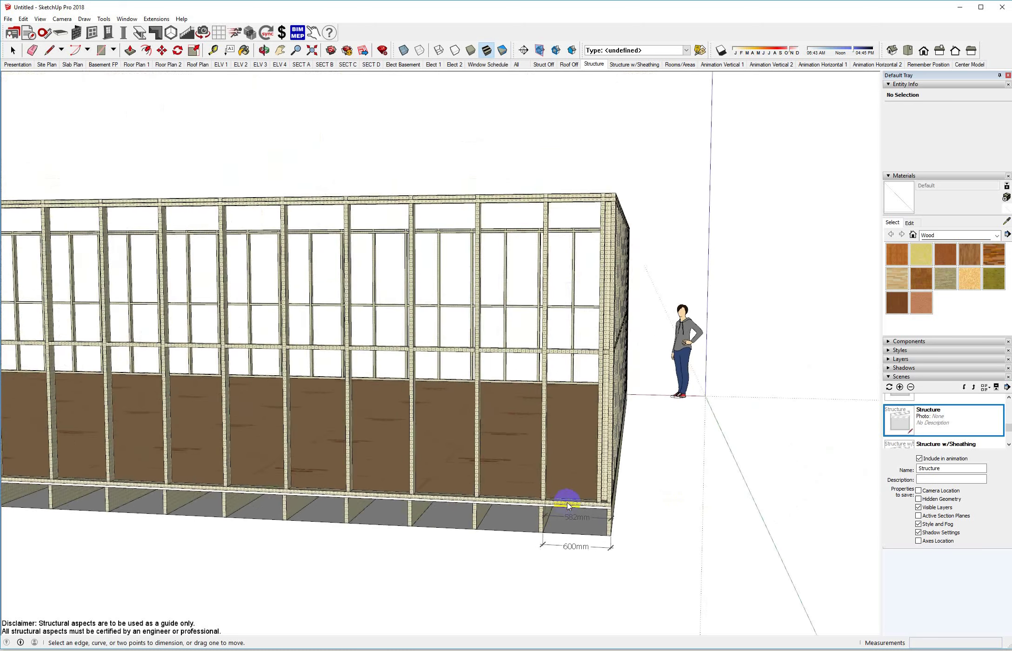
middle_drag(564, 505, 535, 565)
scroll(544, 458, up, 6)
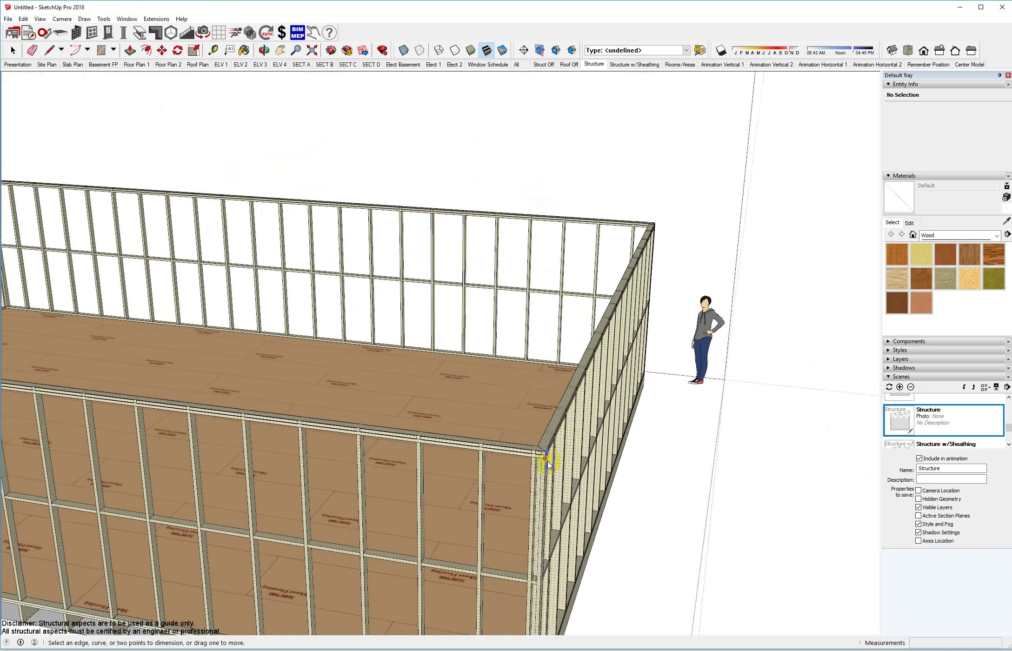
scroll(547, 456, up, 2)
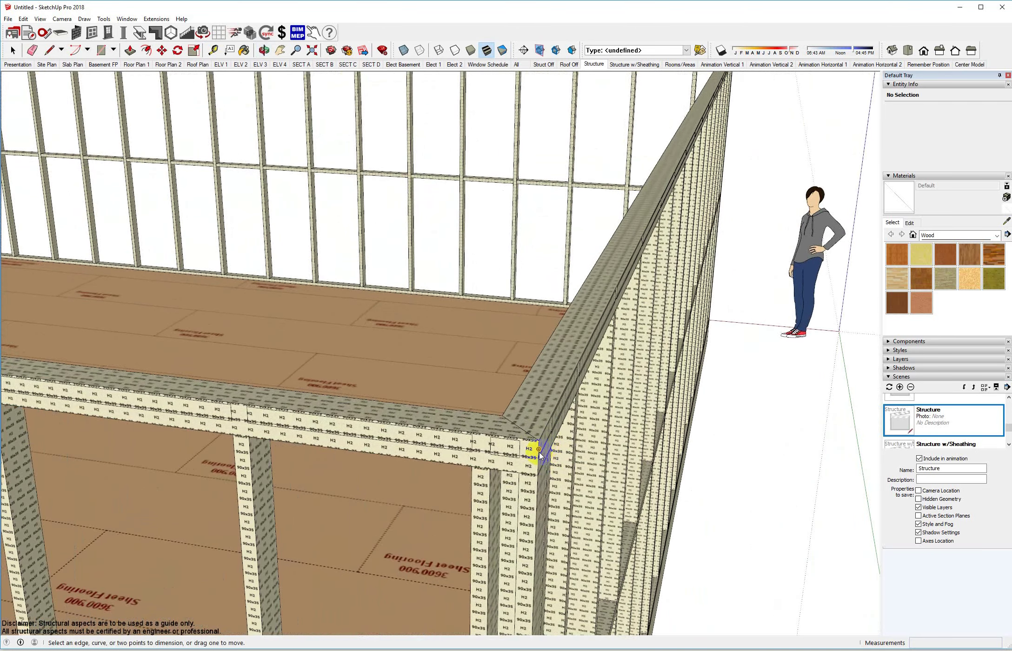
scroll(540, 454, down, 2)
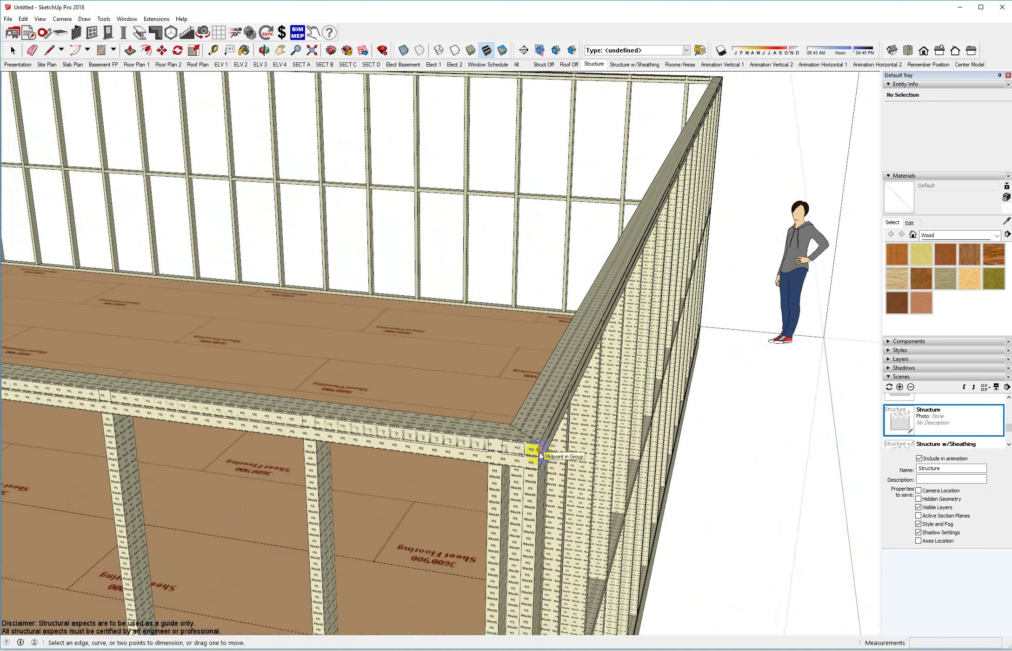
scroll(540, 455, down, 2)
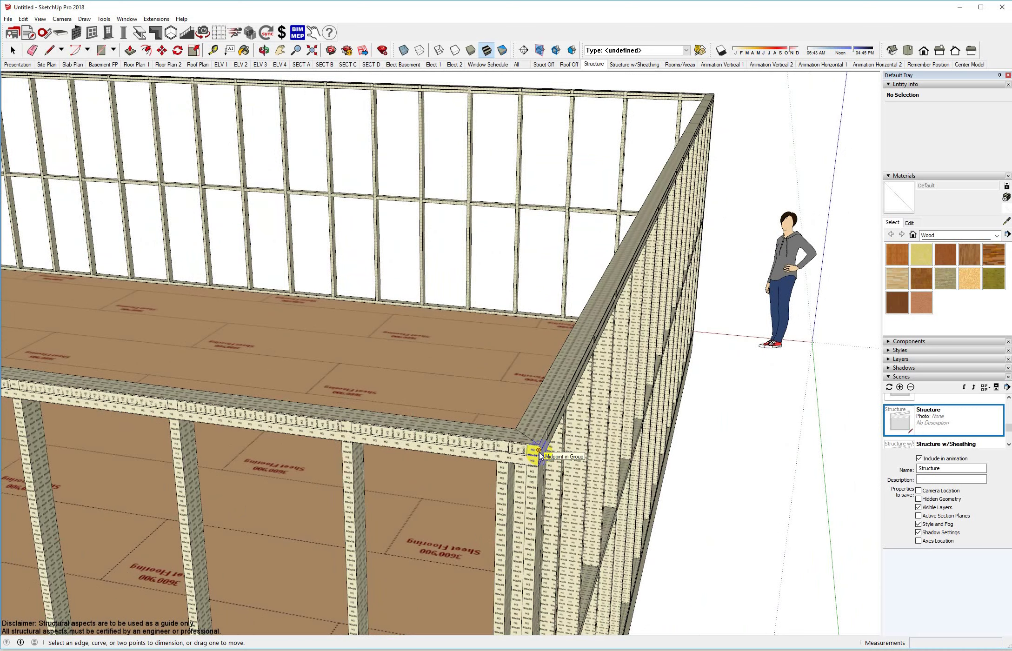
scroll(539, 454, up, 3)
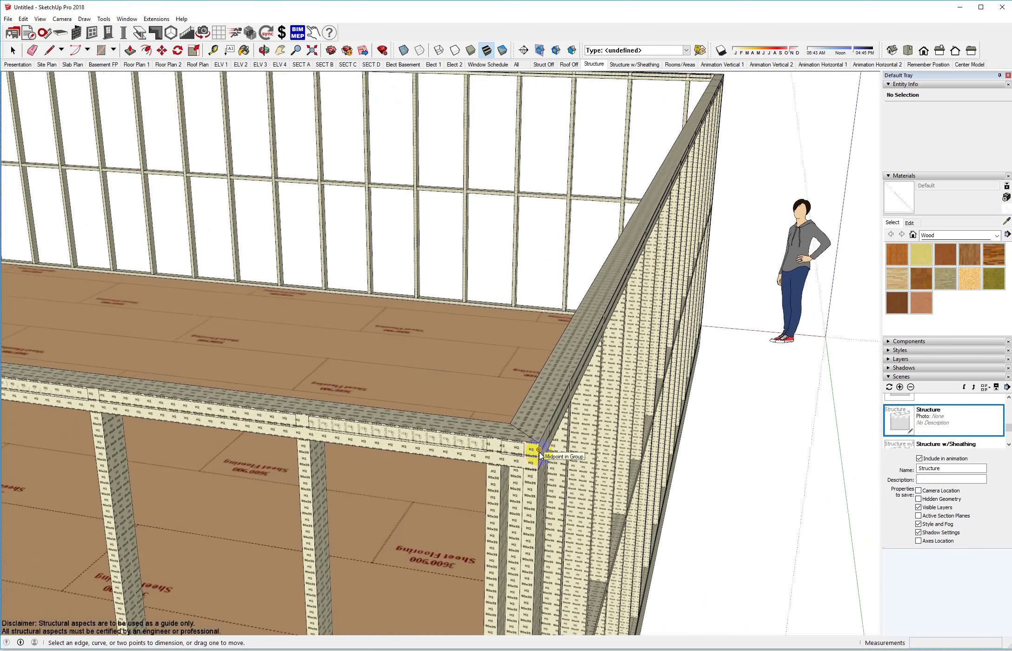
scroll(540, 454, down, 2)
scroll(535, 455, down, 6)
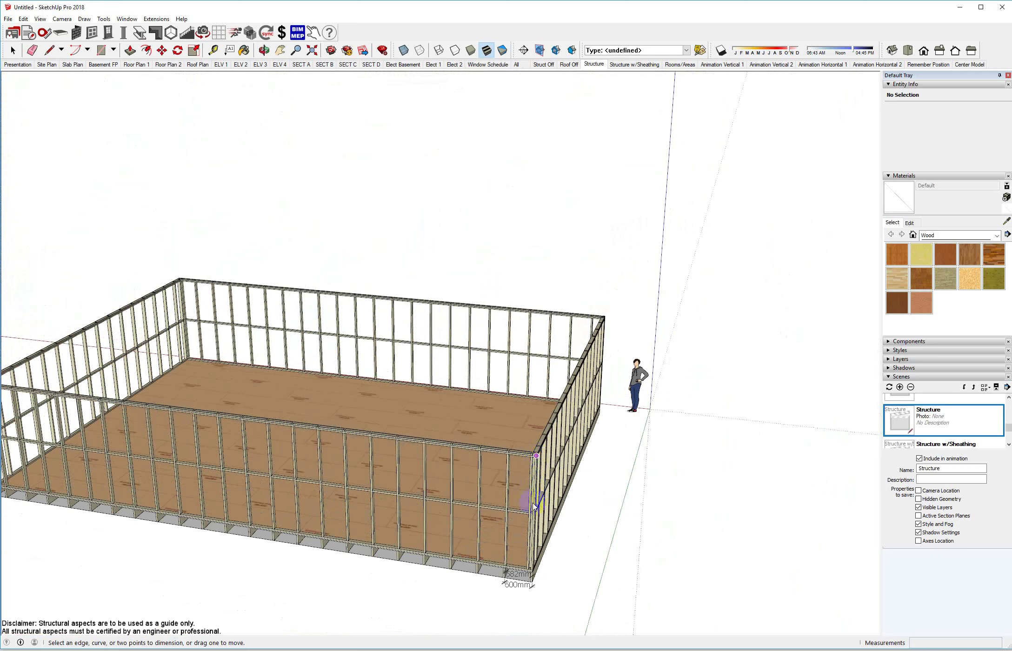
Step: Copy the Floor Joists group about 17 m along the green axis into the open area in front of the wall frame
middle_drag(533, 507, 546, 487)
click(532, 482)
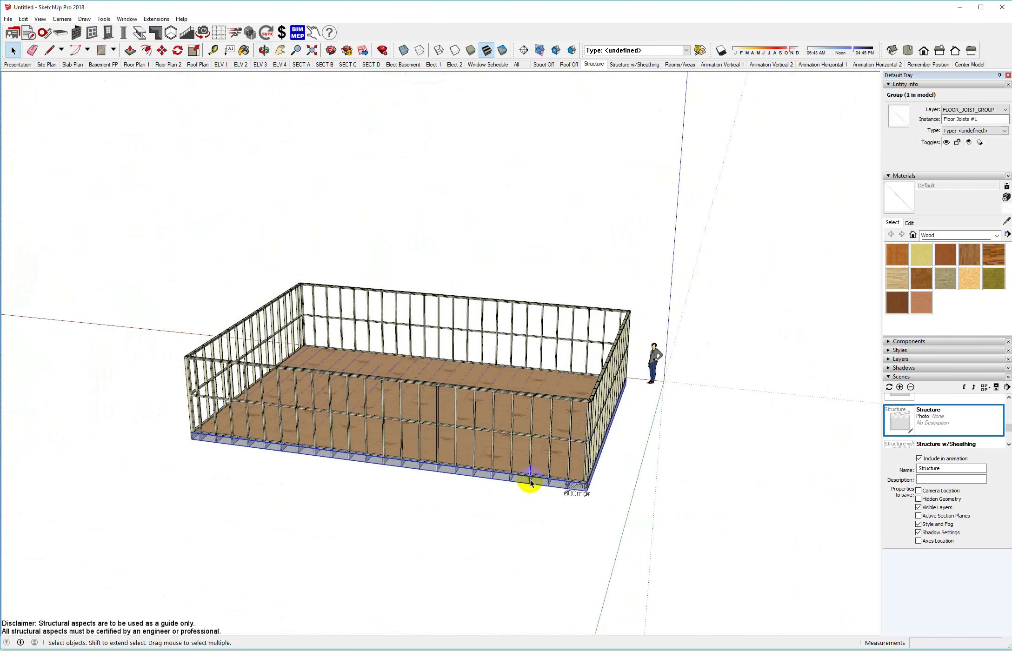
key(m)
click(529, 482)
key(ctrl)
scroll(559, 496, down, 3)
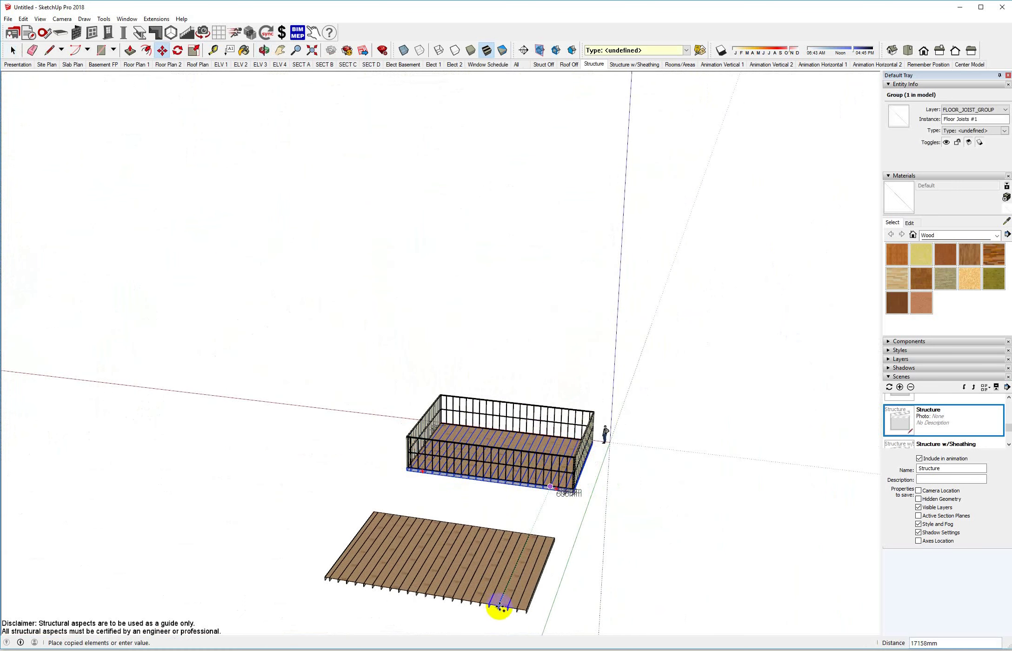
click(508, 601)
middle_drag(509, 600, 540, 517)
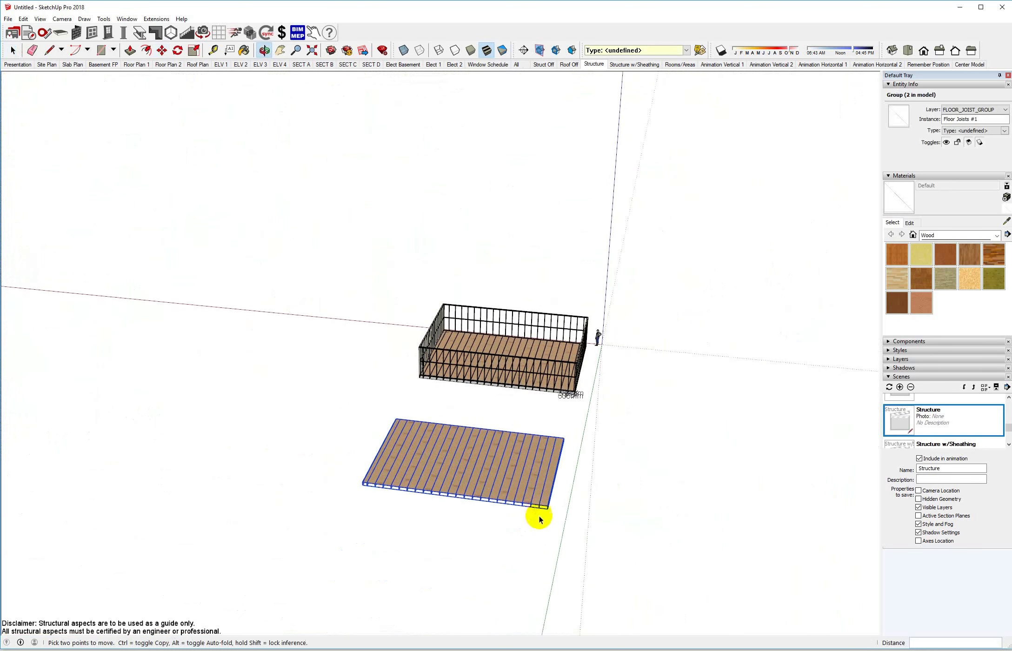
key(space)
click(497, 544)
click(506, 406)
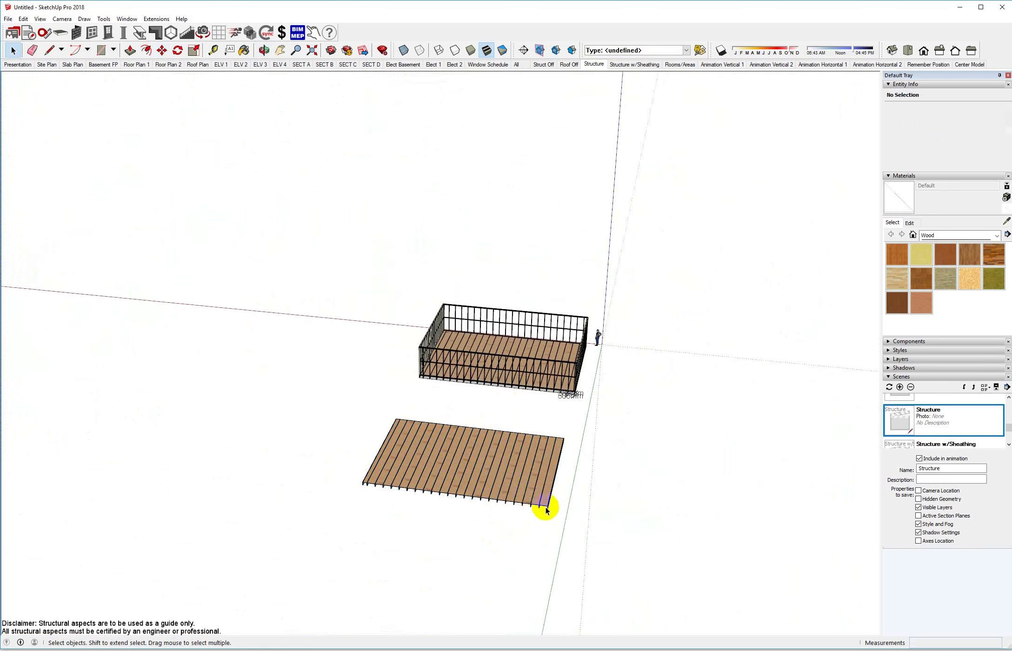
Step: With the existing Wall Tool settings, draw a wall along the copied floor's near joist-end side in two 6000 mm lengths plus the remainder to the far corner
scroll(545, 508, up, 3)
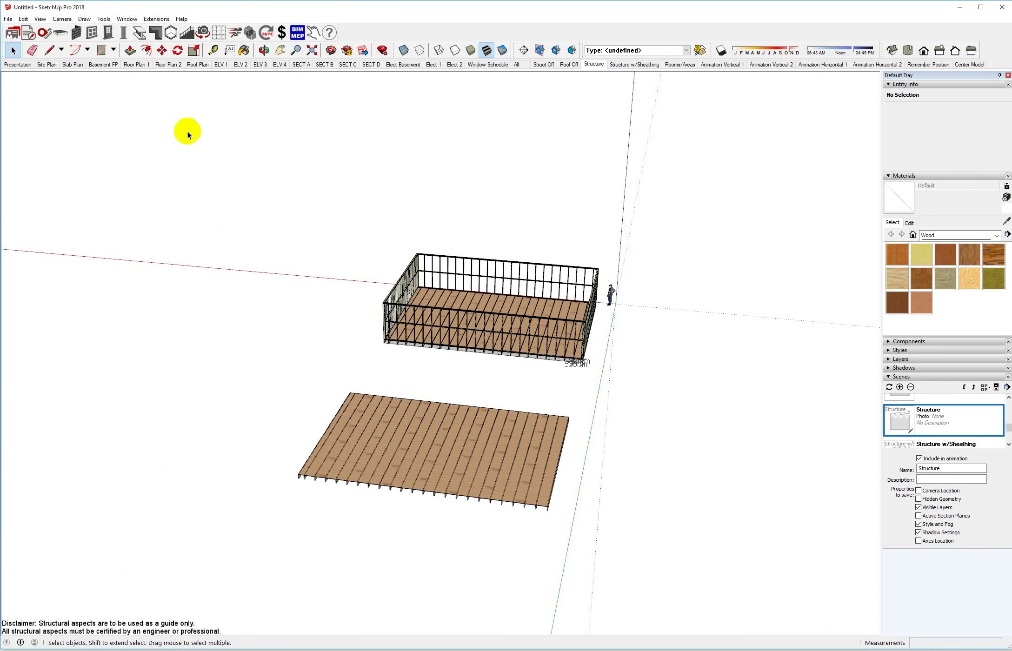
click(80, 34)
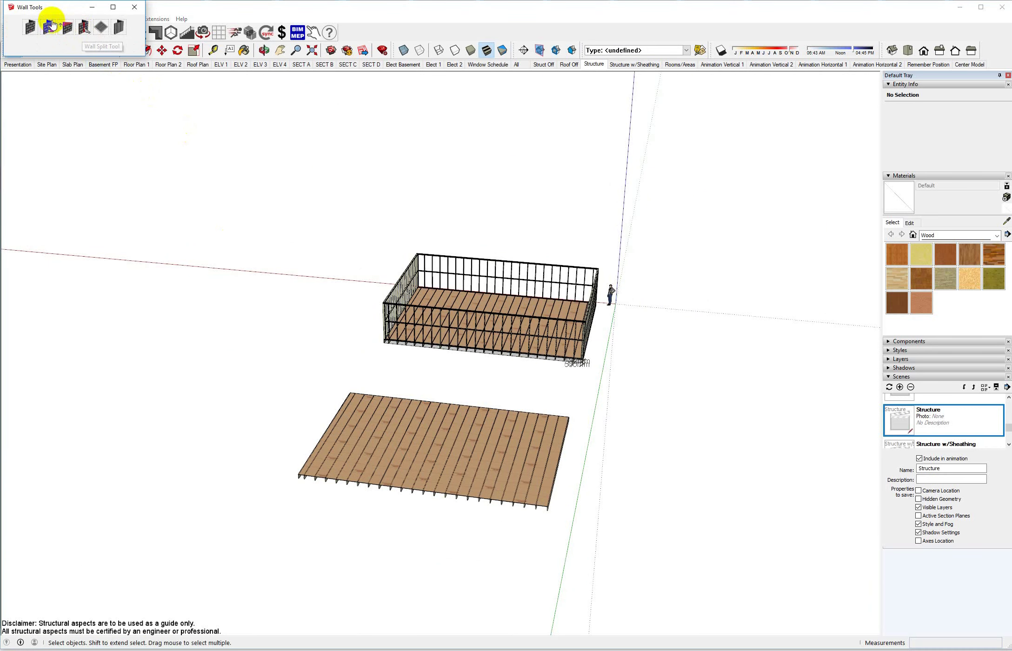
click(31, 28)
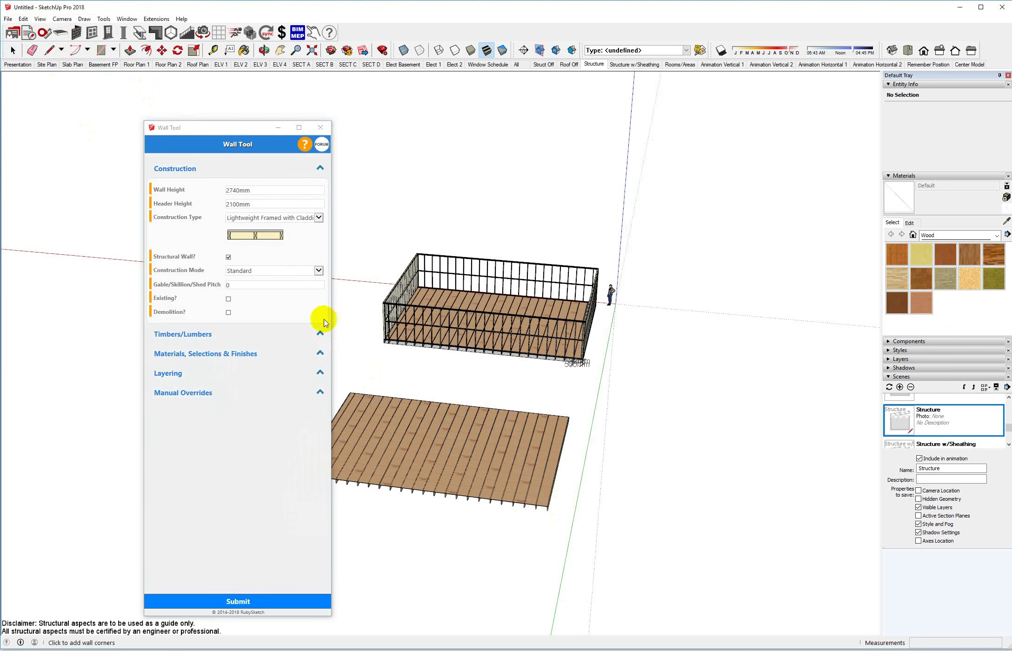
click(238, 601)
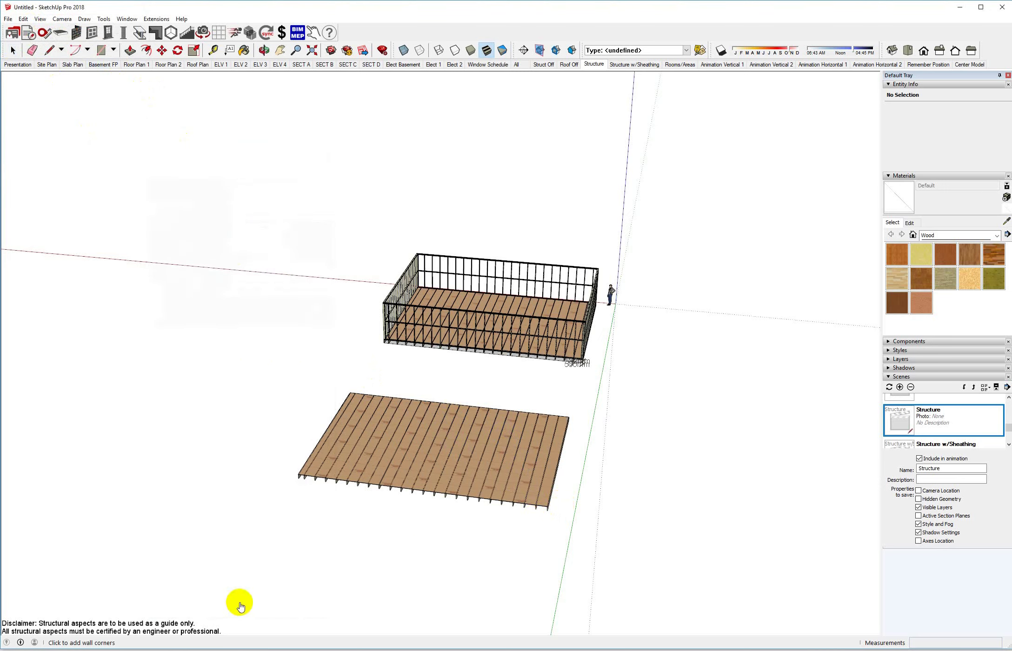
scroll(522, 505, up, 5)
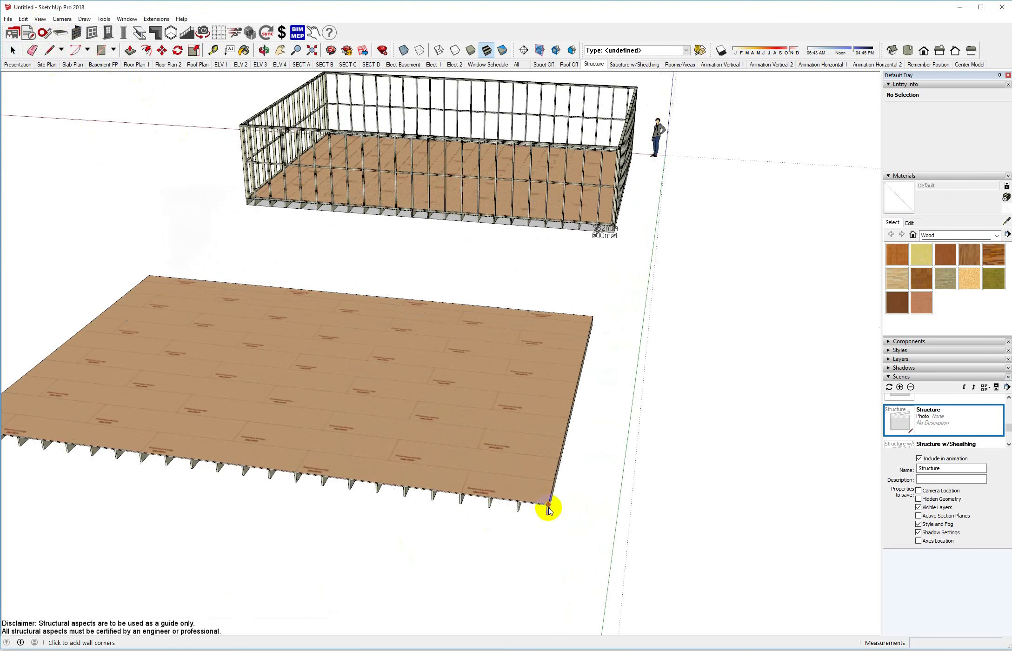
click(548, 505)
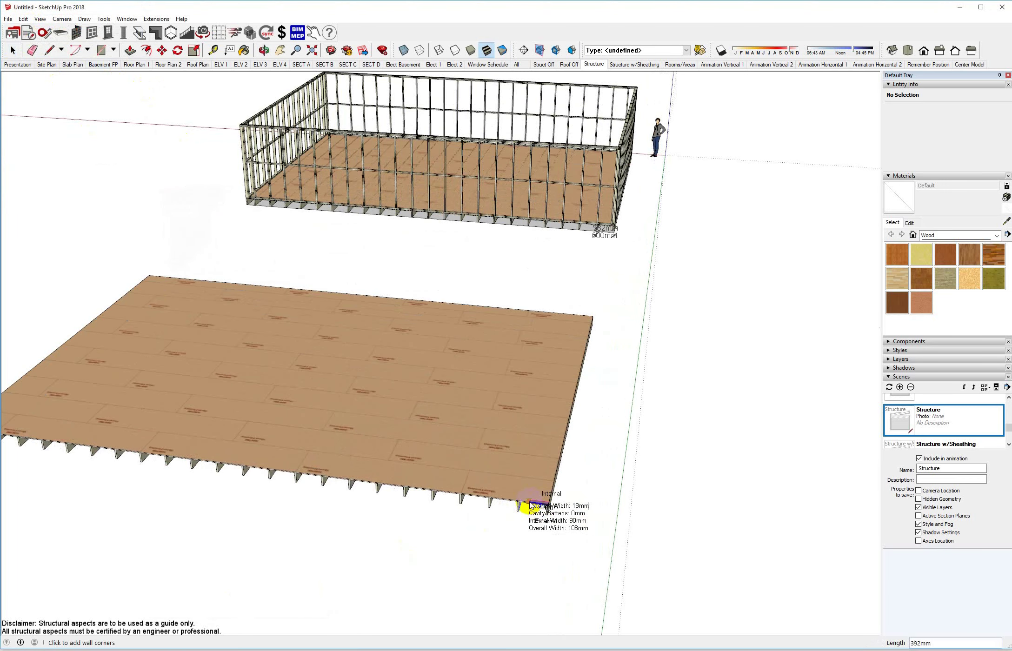
scroll(529, 502, down, 1)
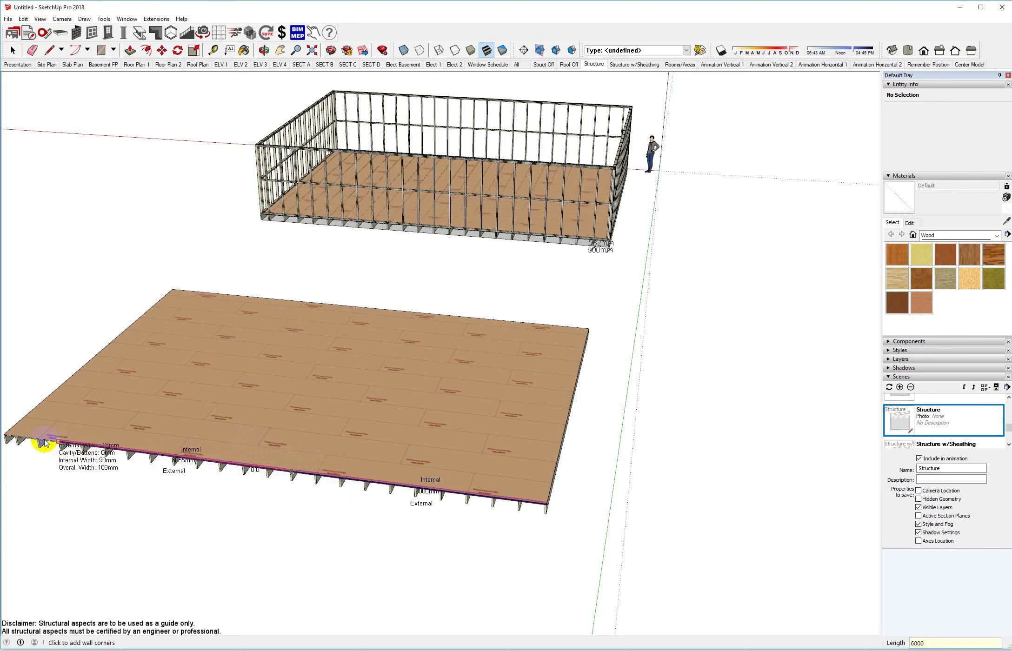
key(Return)
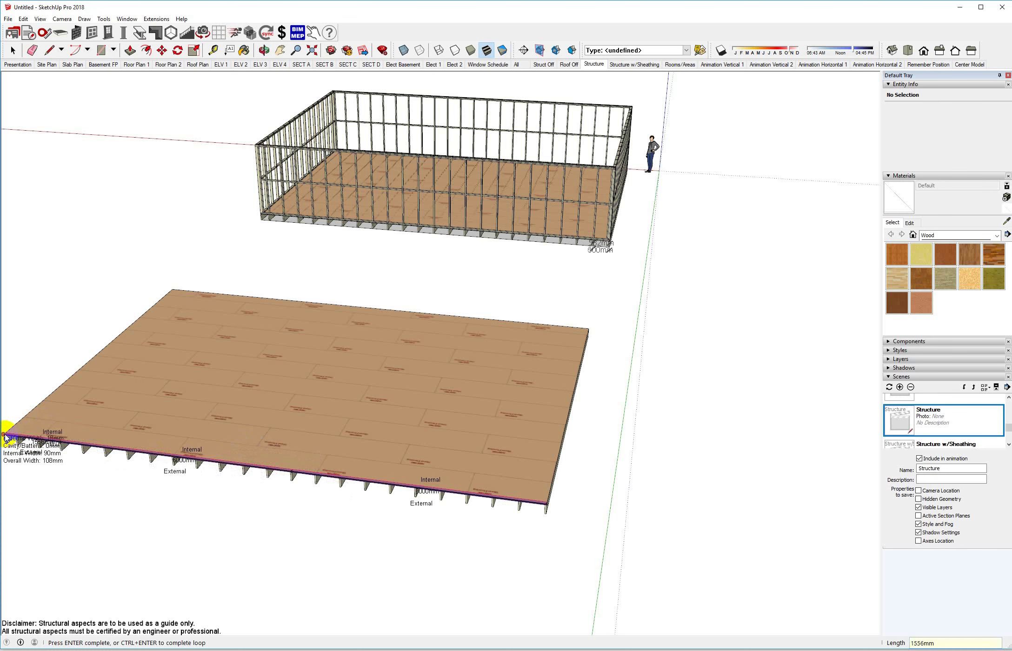
key(Return)
Step: Draw a wall along the adjoining short side of the copied floor, one 6000 mm length followed by the remainder to the next corner
middle_drag(18, 437, 368, 405)
scroll(369, 405, up, 10)
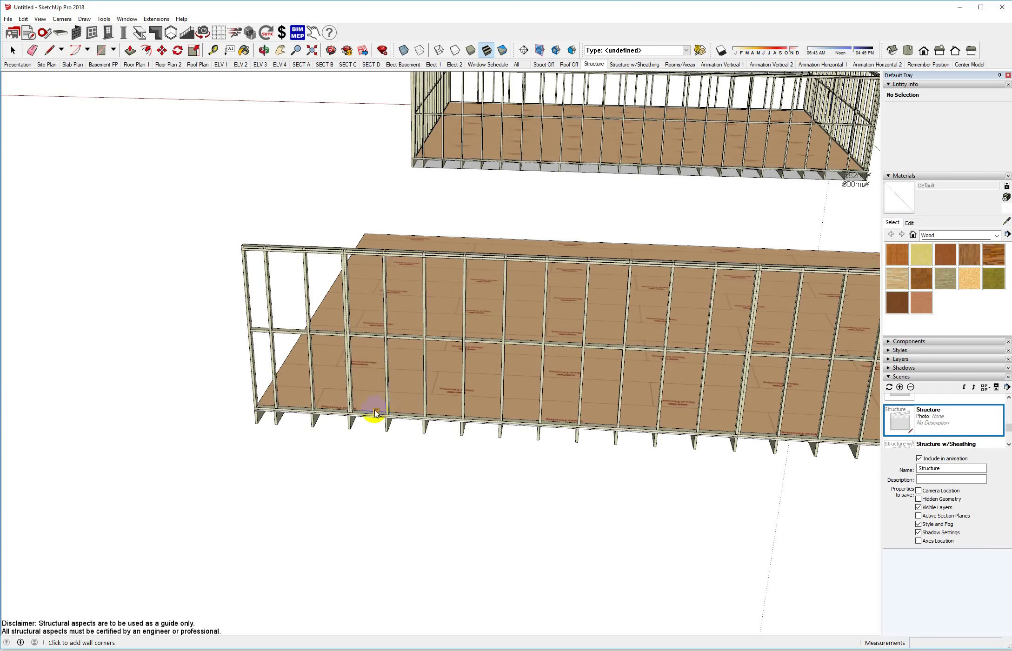
scroll(361, 413, down, 8)
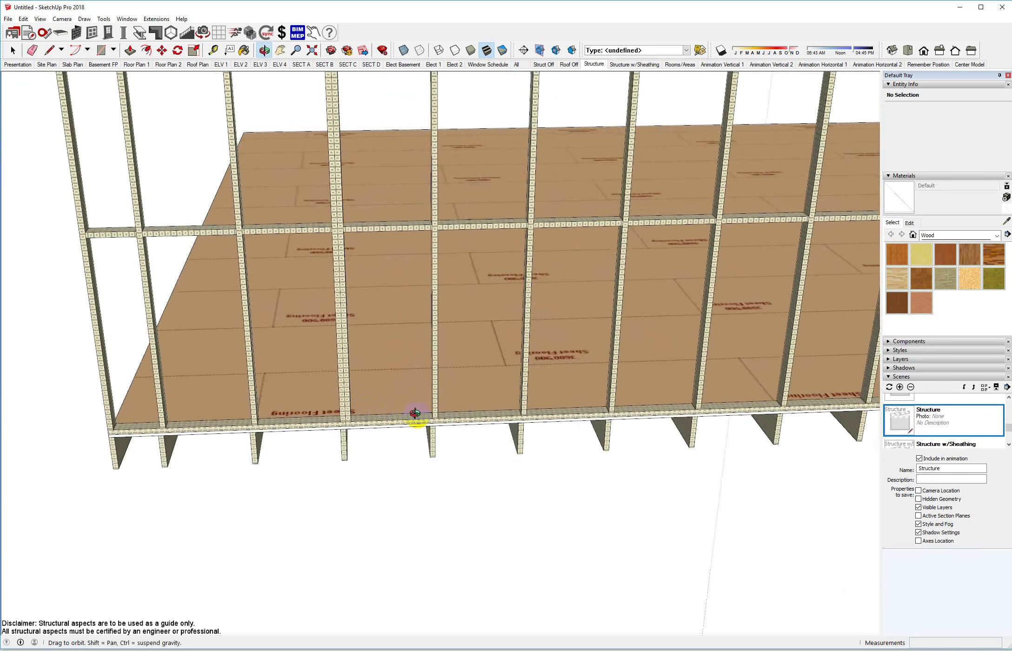
middle_drag(356, 421, 782, 485)
scroll(783, 485, down, 1)
scroll(585, 511, up, 2)
scroll(523, 520, up, 2)
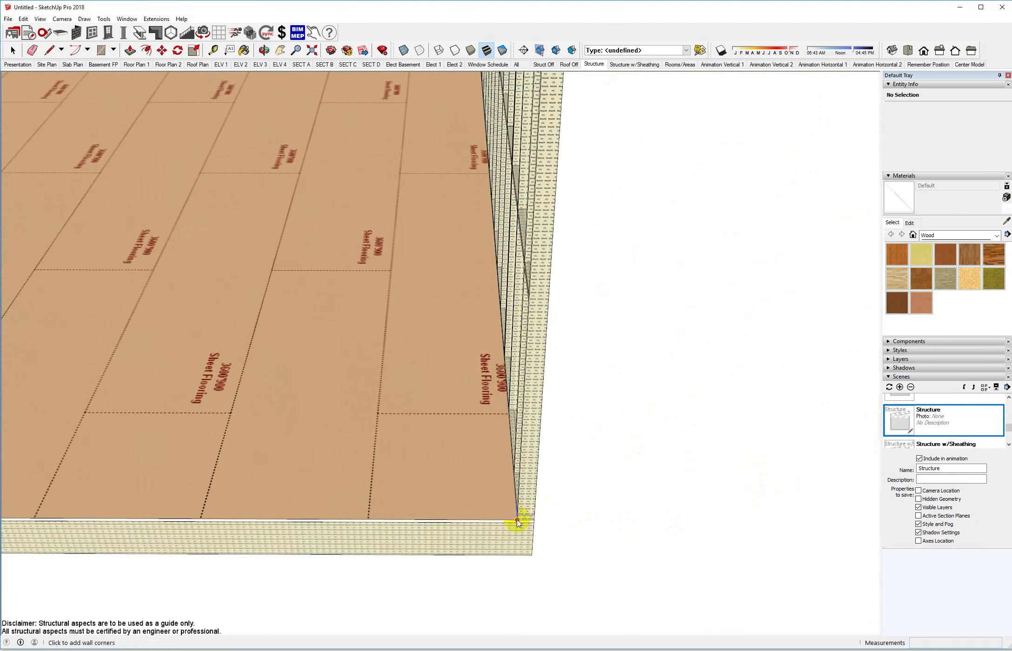
click(517, 524)
scroll(425, 484, down, 5)
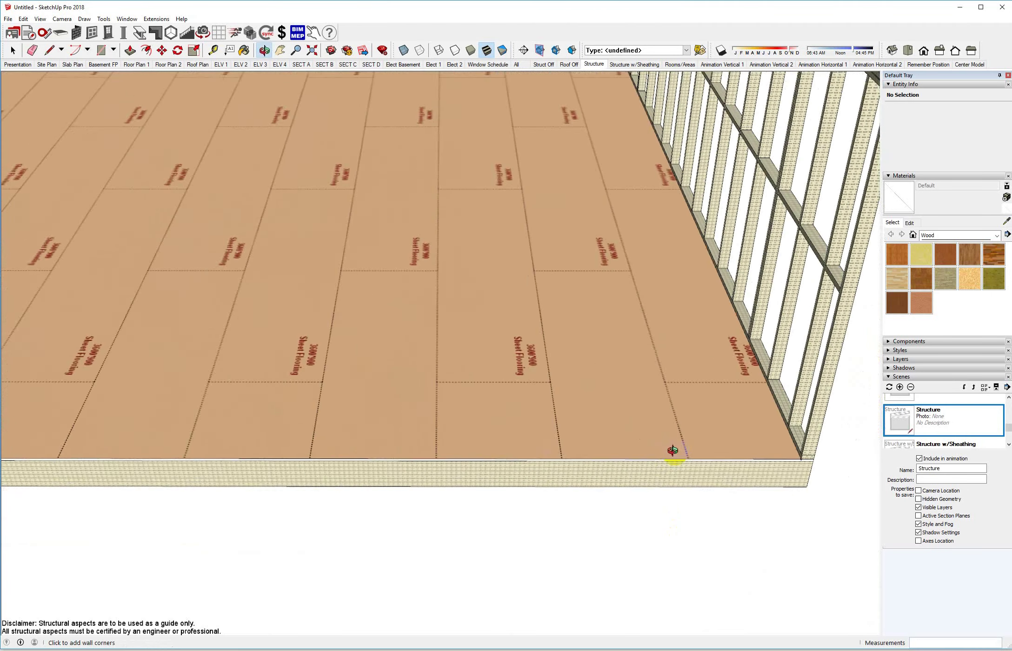
scroll(676, 456, down, 2)
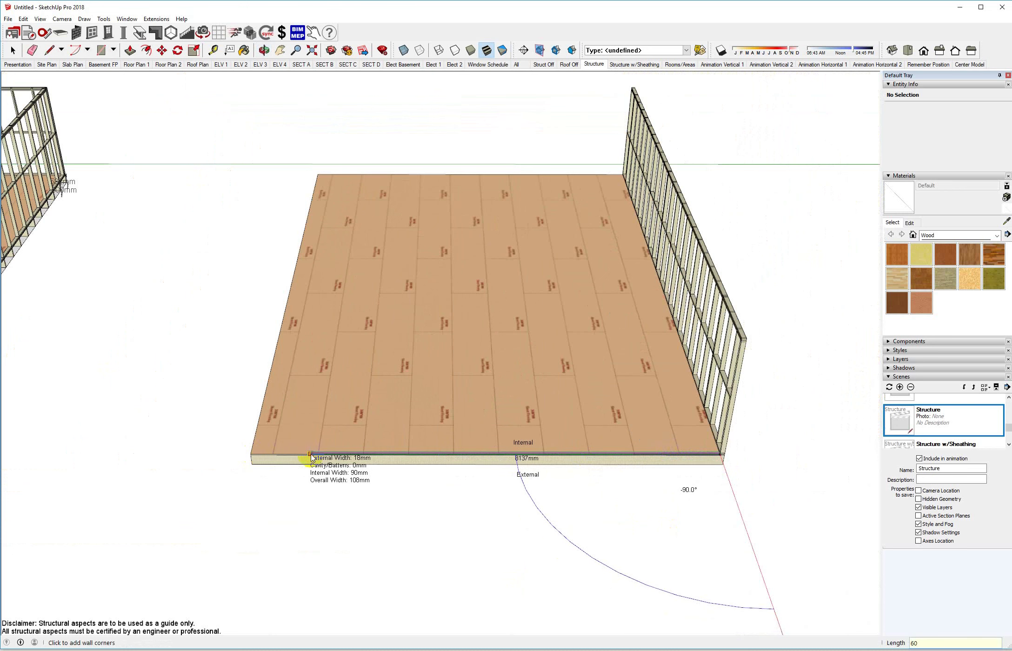
text(6000)
key(Return)
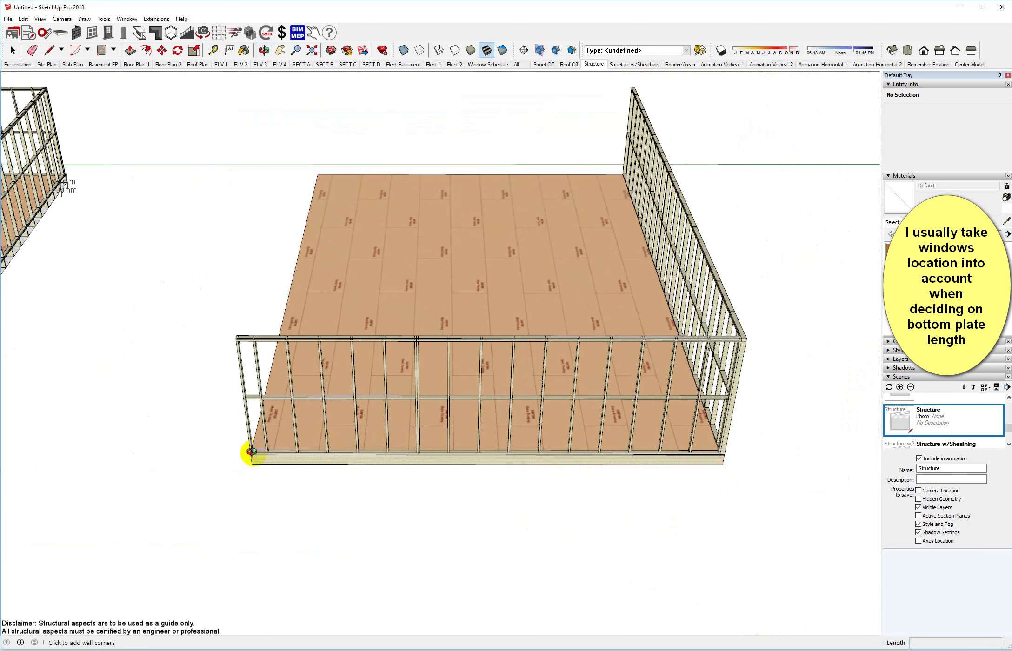
Step: Draw a wall along the copied floor's opposite joist-end side in two 6000 mm lengths plus the remainder to the last corner
middle_drag(251, 451, 657, 465)
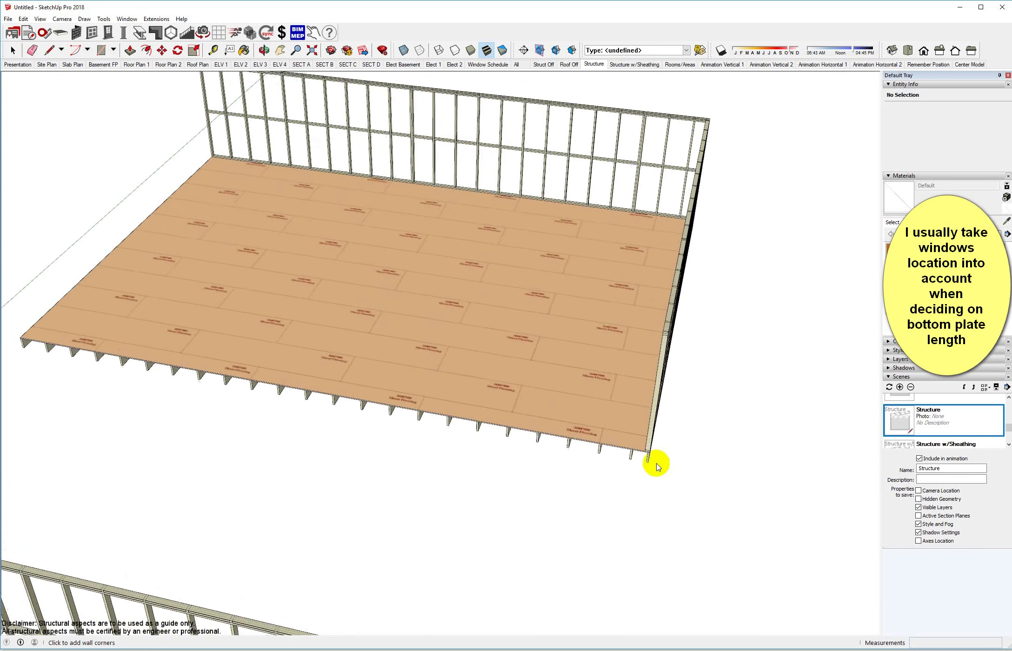
scroll(656, 465, up, 5)
click(644, 450)
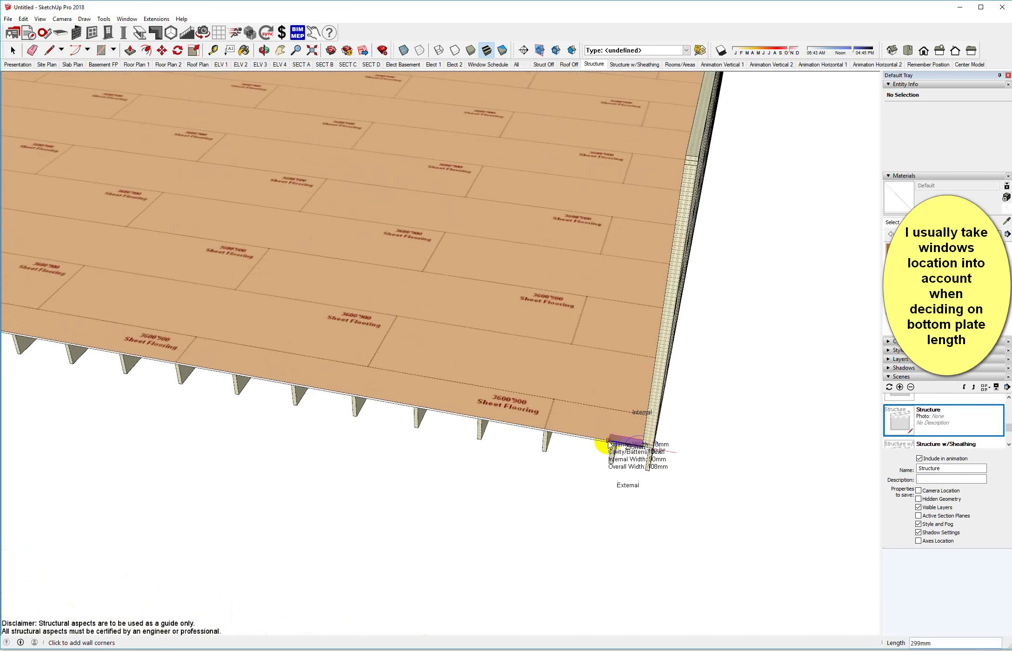
scroll(605, 444, down, 2)
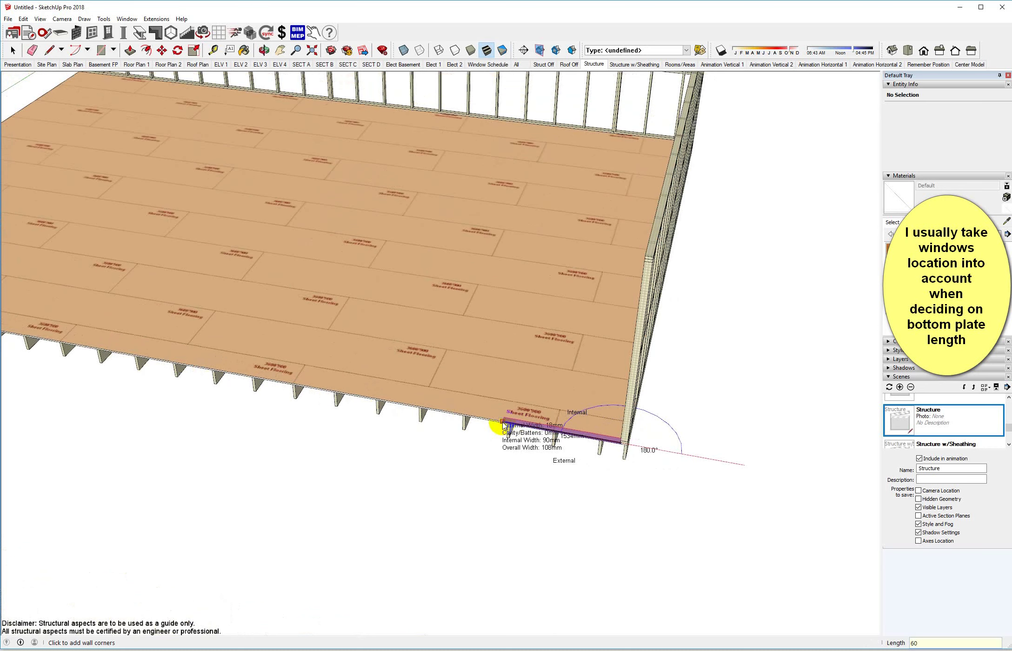
text(6000)
key(Return)
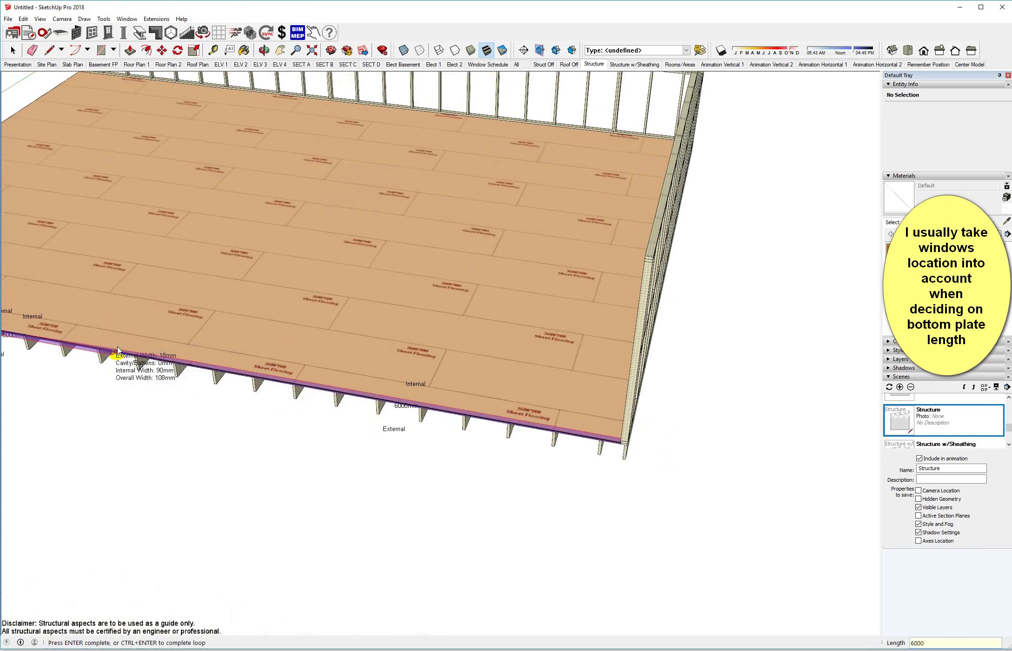
scroll(118, 352, down, 5)
middle_drag(118, 354, 621, 445)
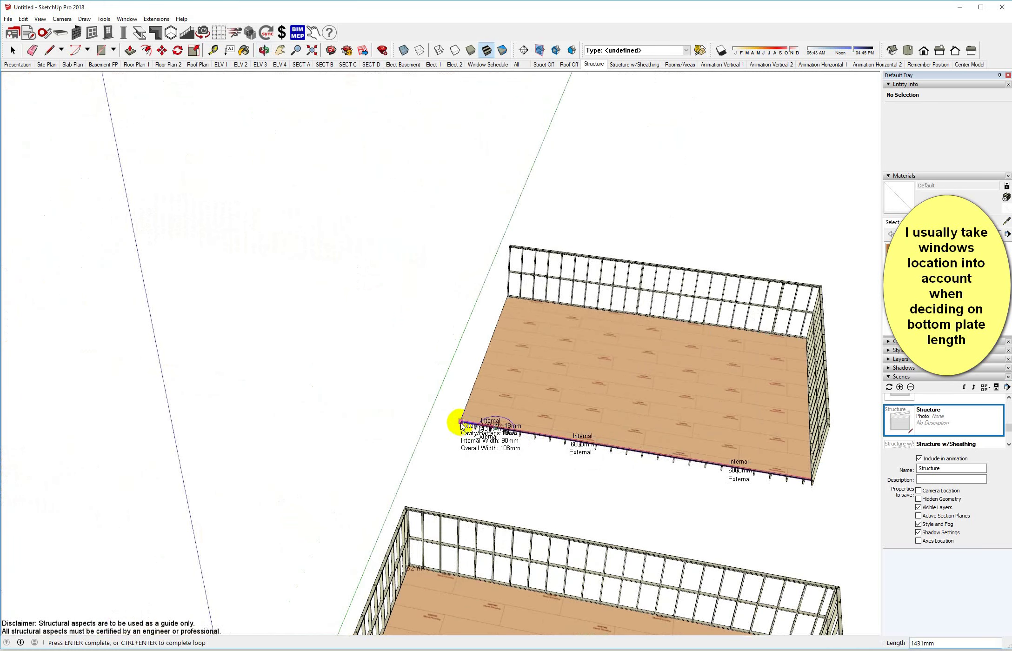
scroll(463, 426, up, 6)
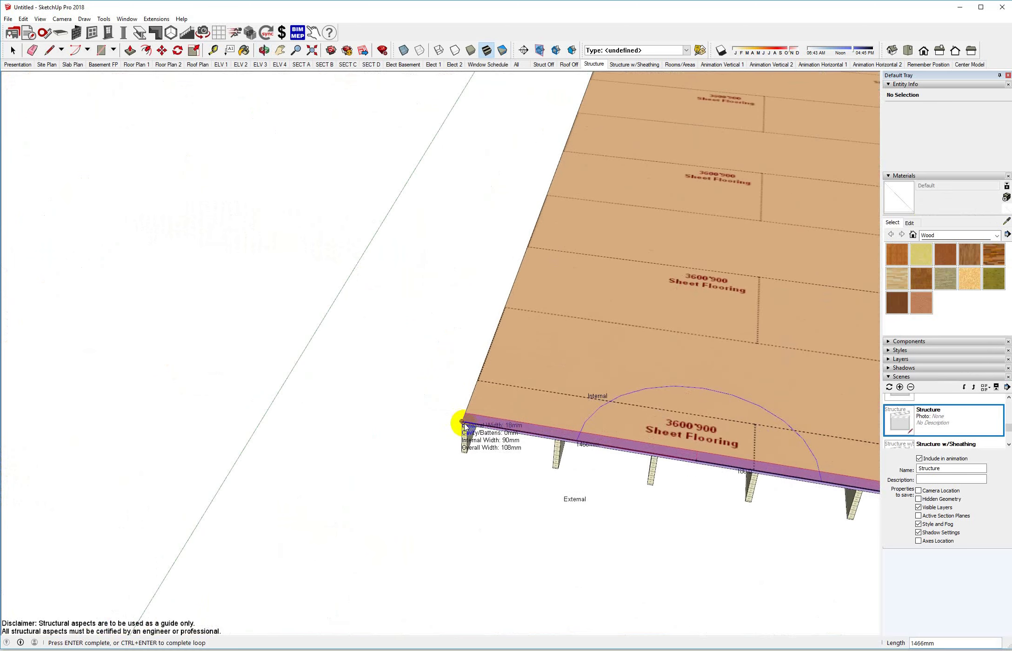
key(Return)
Step: Draw a wall along the remaining short side of the copied floor from corner to corner, as one length of about 9240 mm
scroll(431, 427, down, 5)
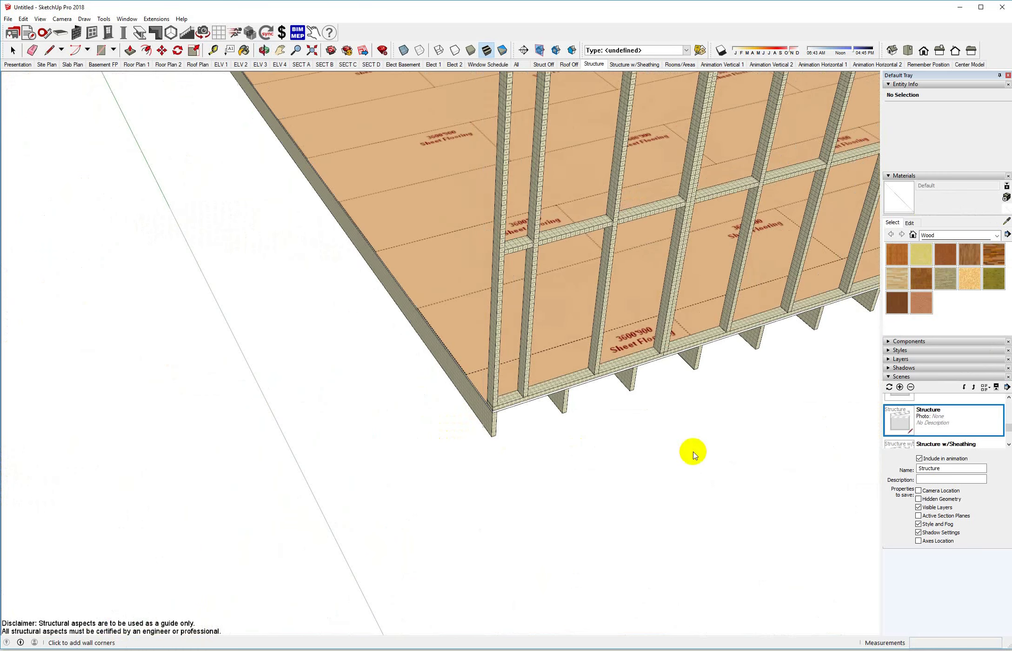
middle_drag(413, 375, 477, 474)
scroll(537, 514, up, 4)
scroll(512, 521, up, 3)
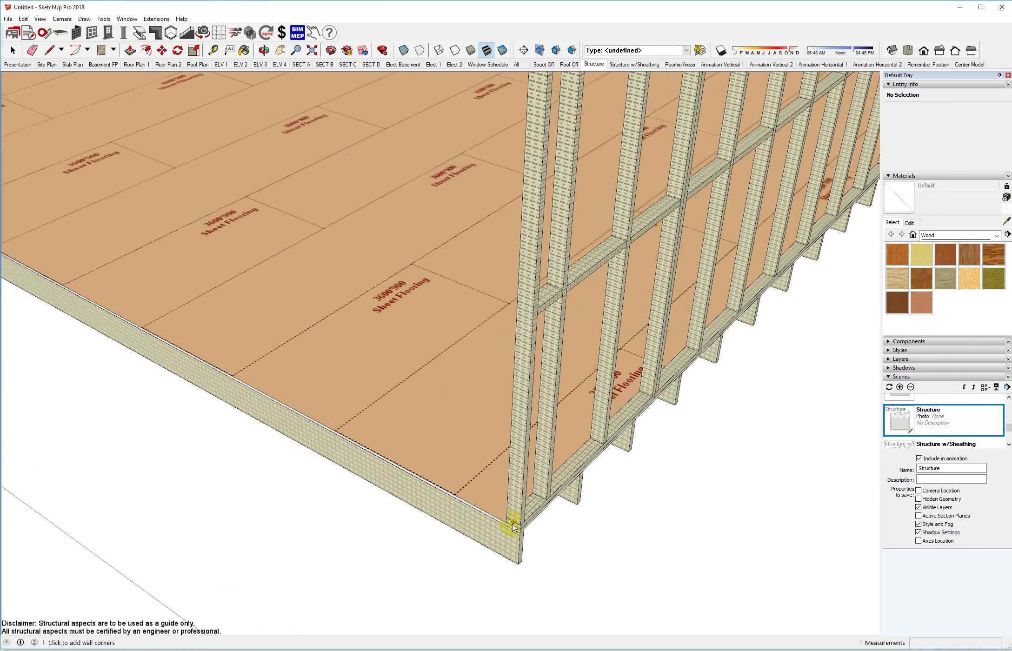
scroll(507, 526, down, 4)
scroll(507, 527, down, 5)
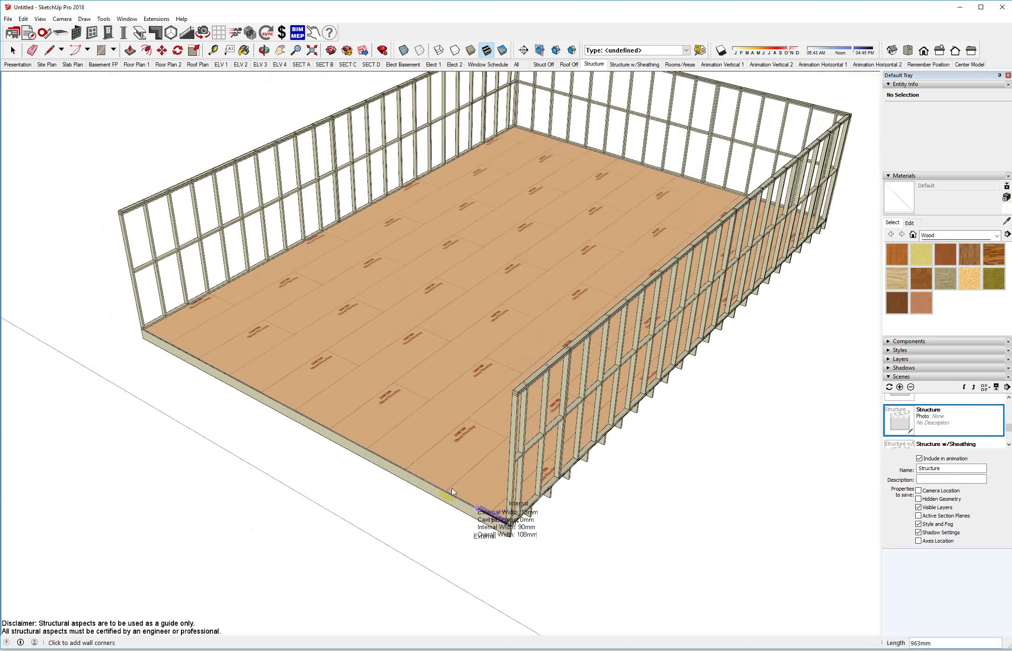
click(507, 527)
scroll(149, 334, up, 3)
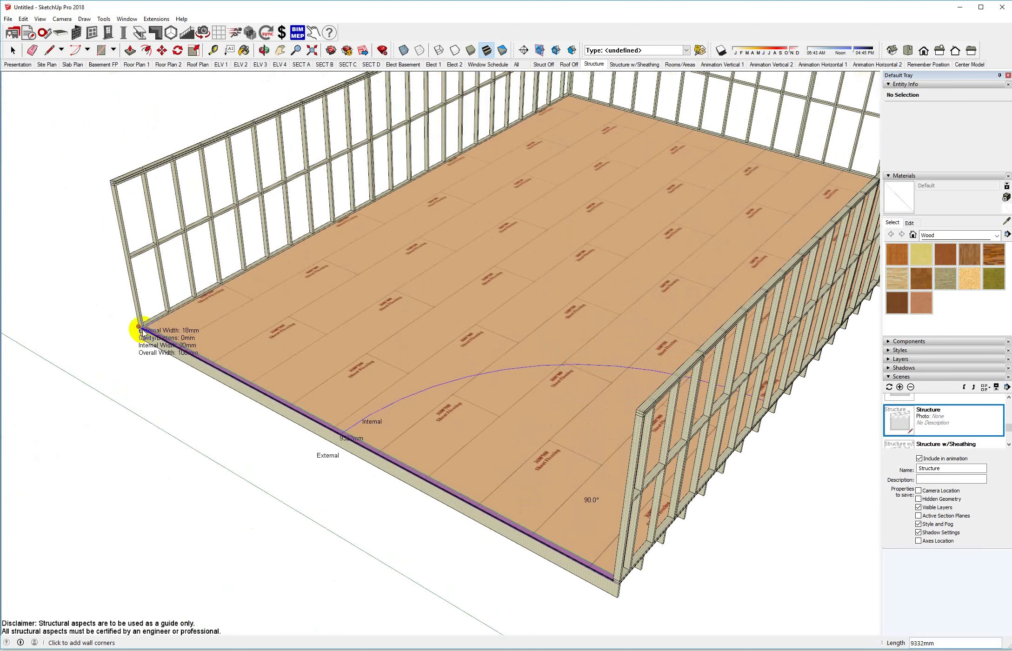
click(145, 332)
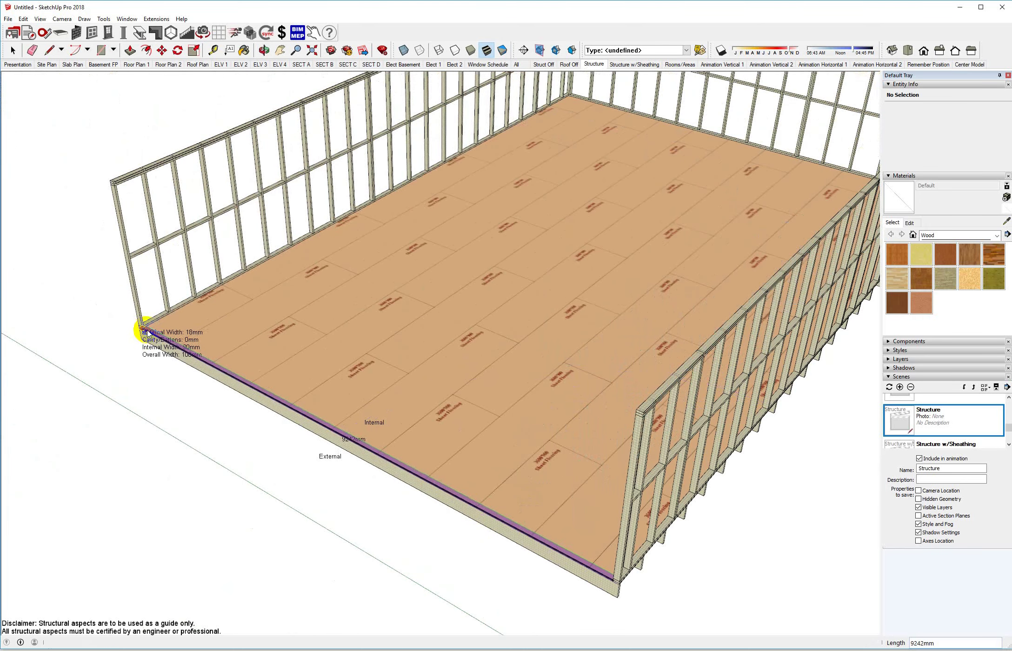
Step: Examine how studs and bottom plate line up with the joists at both ends of the copied floor's joist-end wall facing the original frame
scroll(313, 400, down, 3)
middle_drag(474, 435, 158, 334)
middle_drag(665, 348, 526, 370)
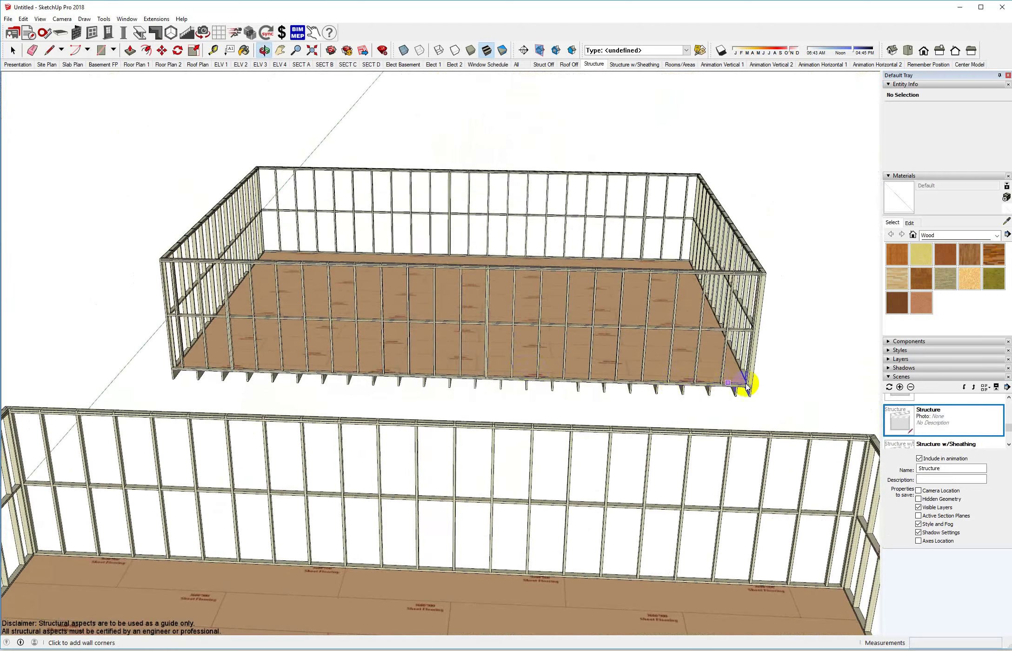
scroll(749, 385, up, 8)
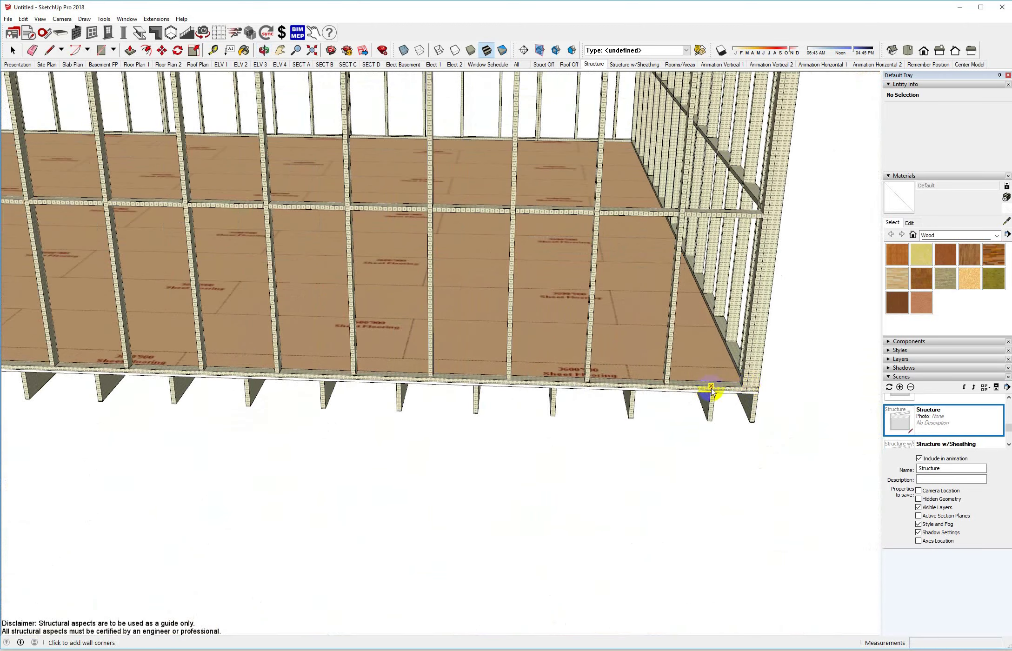
scroll(715, 392, down, 5)
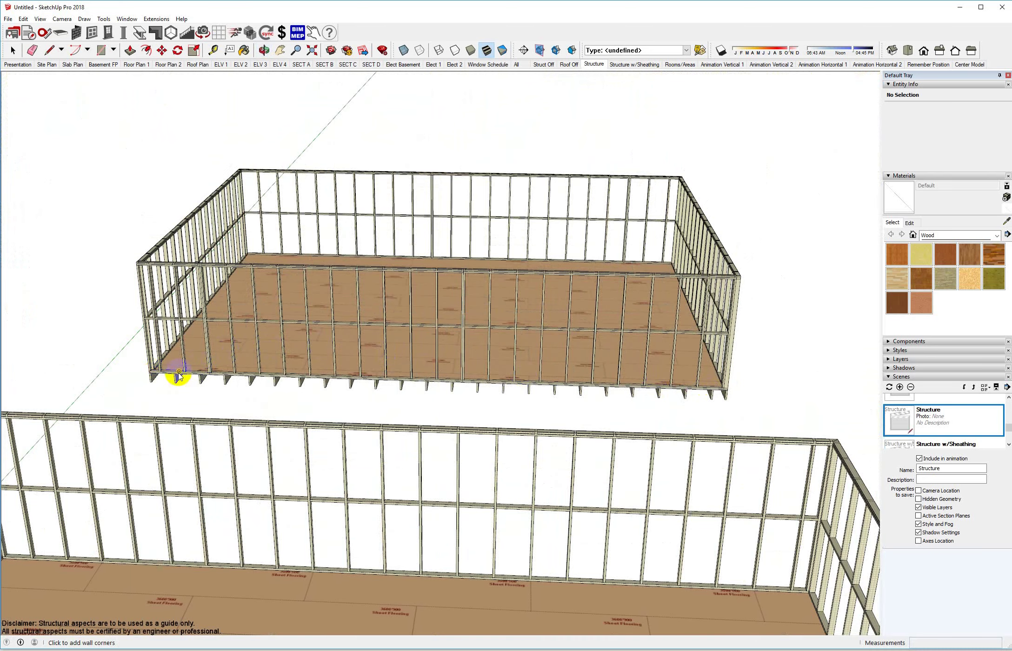
scroll(151, 373, up, 5)
scroll(152, 374, down, 3)
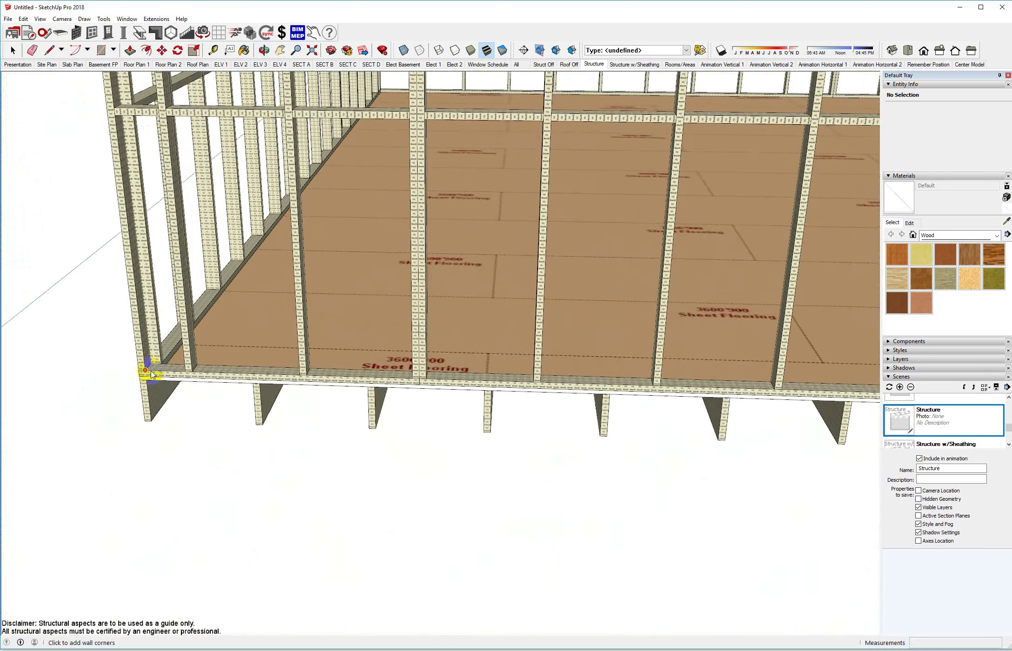
scroll(307, 385, down, 4)
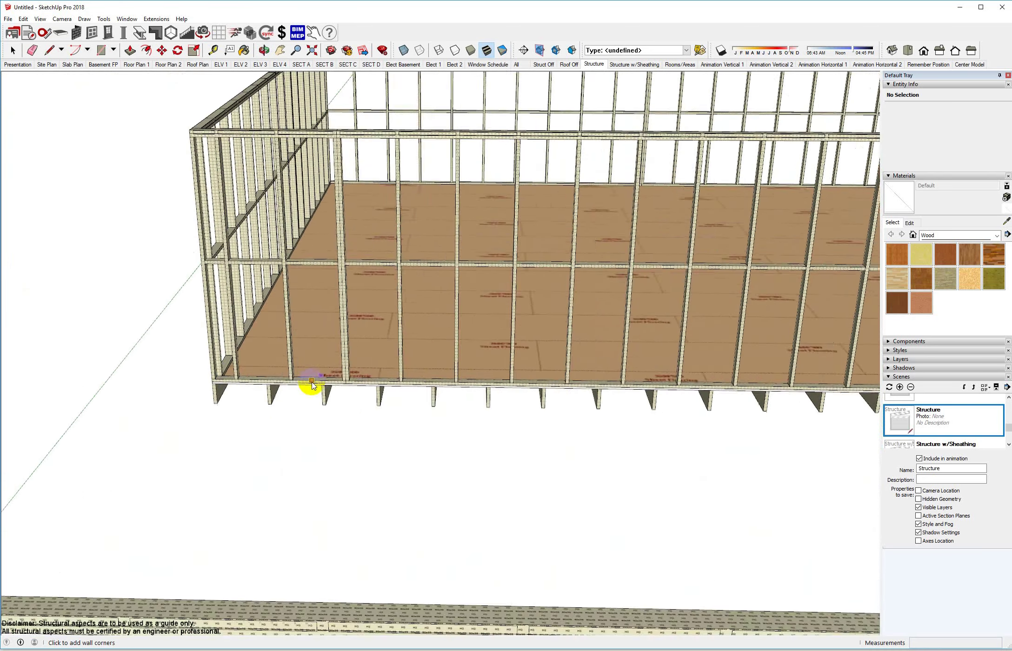
Step: Delete all three wall sections along the copied floor's joist-end side that faces the original wall frame
key(space)
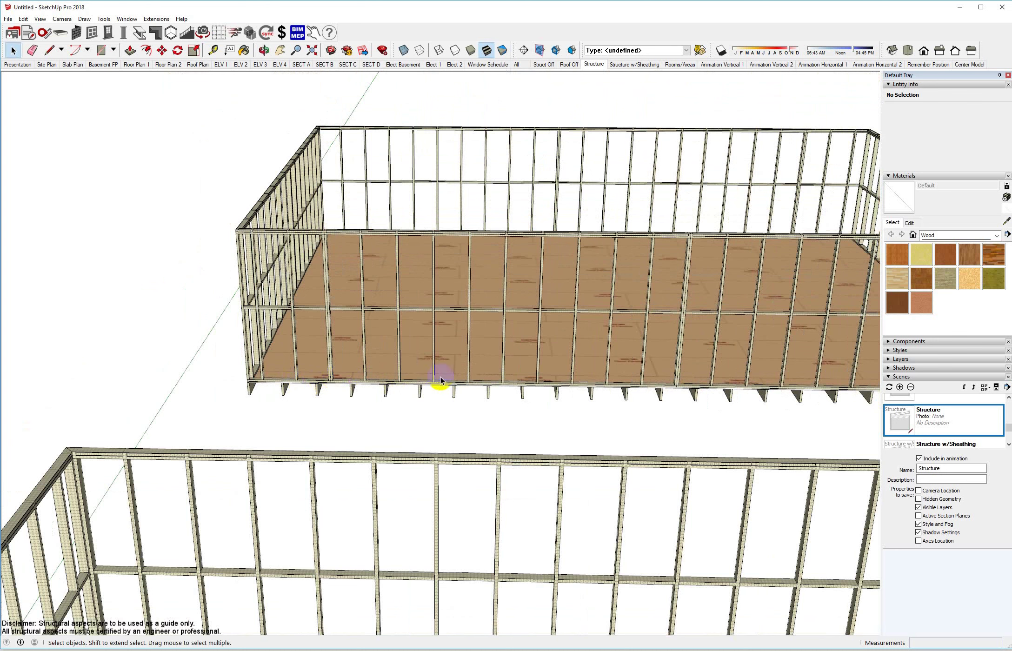
click(565, 234)
click(314, 242)
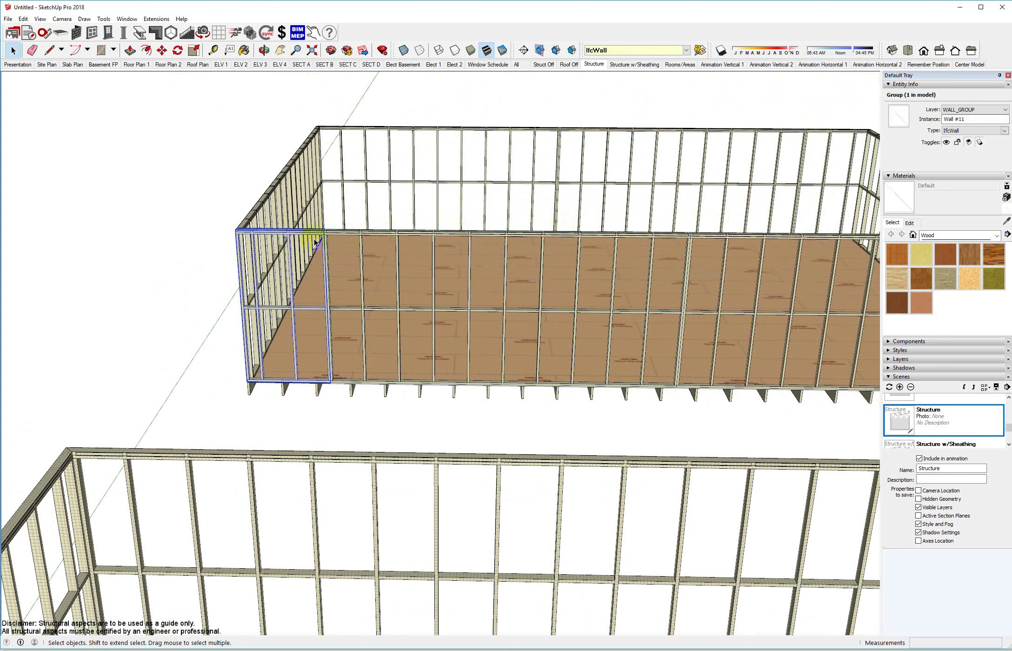
click(751, 239)
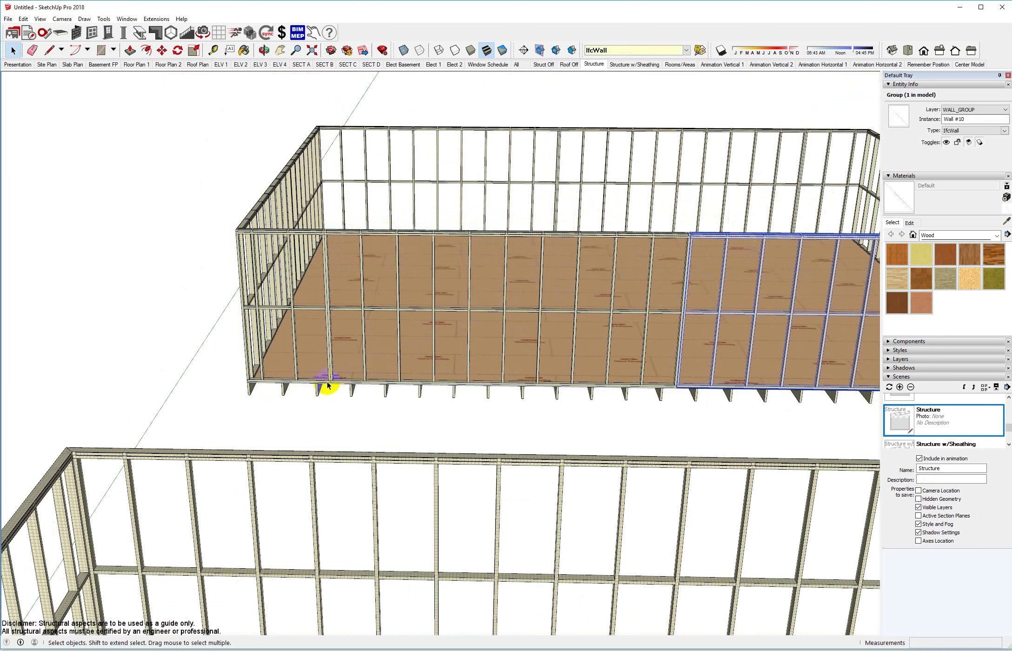
mouse_move(338, 384)
middle_down()
mouse_move(384, 386)
mouse_move(329, 394)
middle_up()
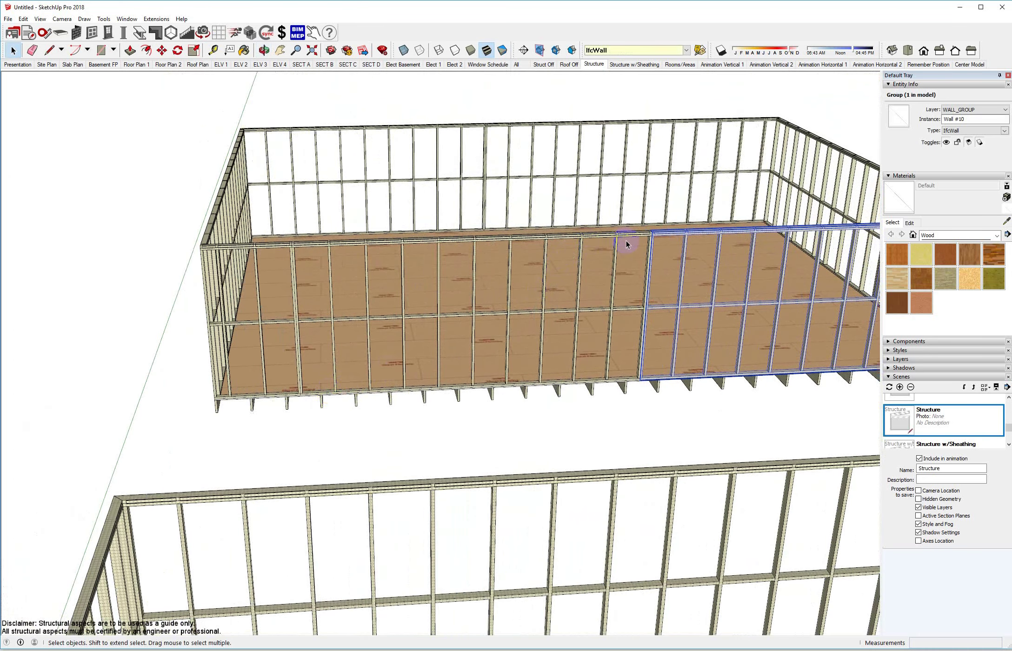
key(Delete)
click(369, 242)
key(Delete)
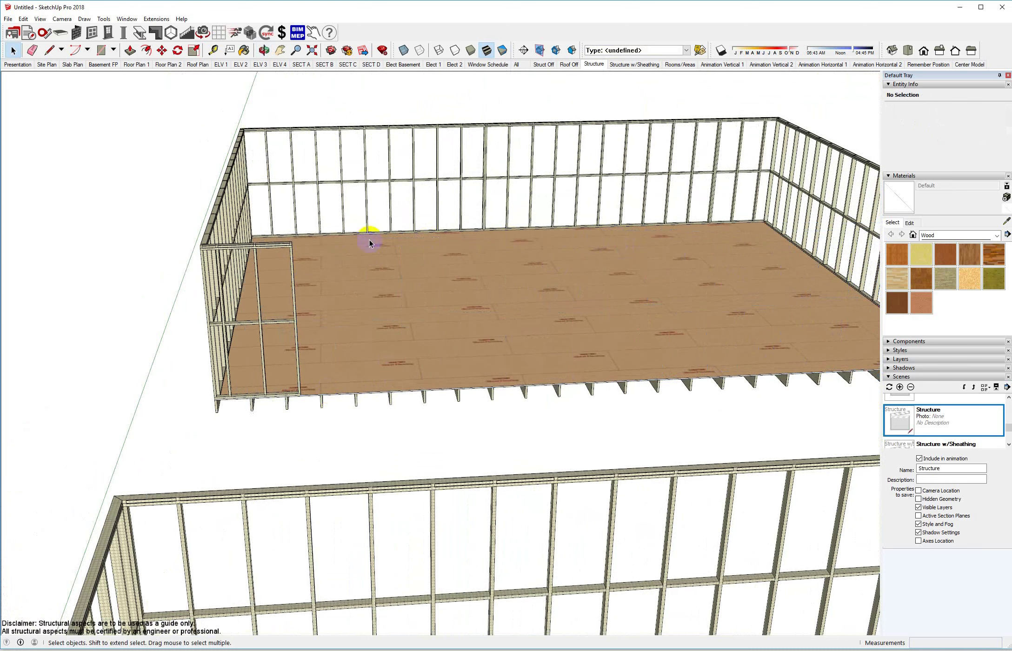
click(288, 245)
key(Delete)
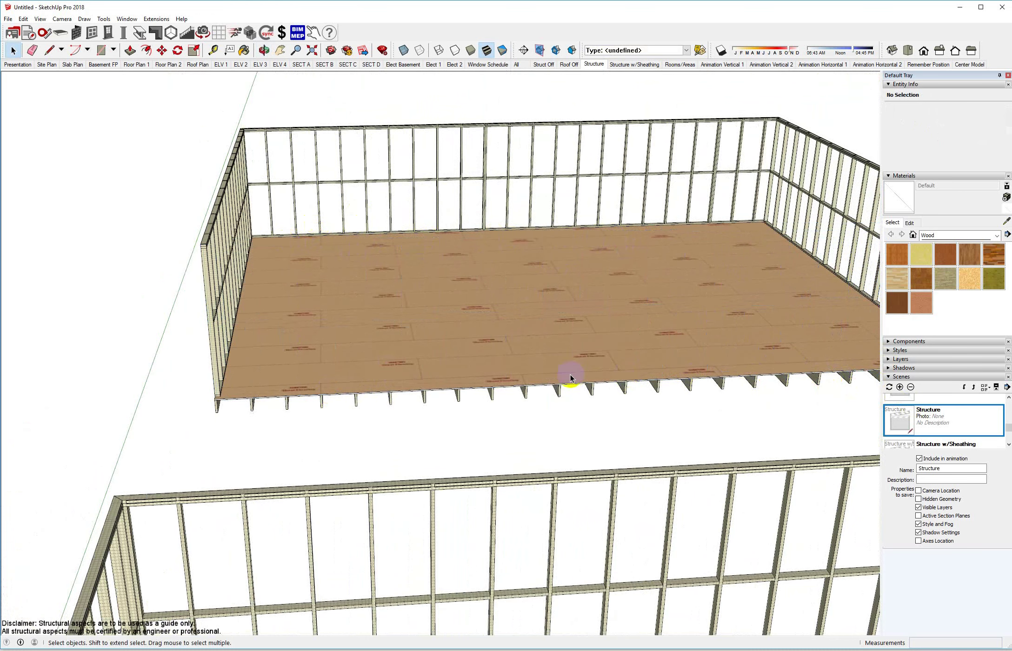
Step: With the existing Wall Tool settings, start a wall along the cleared side from its corner with a first section of about 2660 mm, ending over a joist
middle_drag(570, 375, 708, 412)
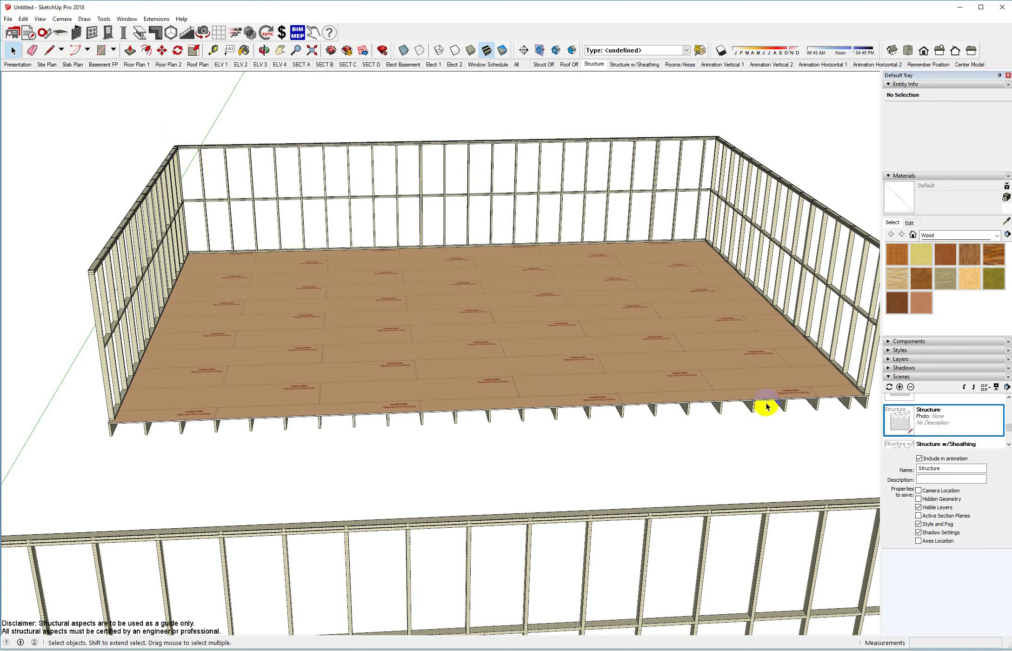
key(w)
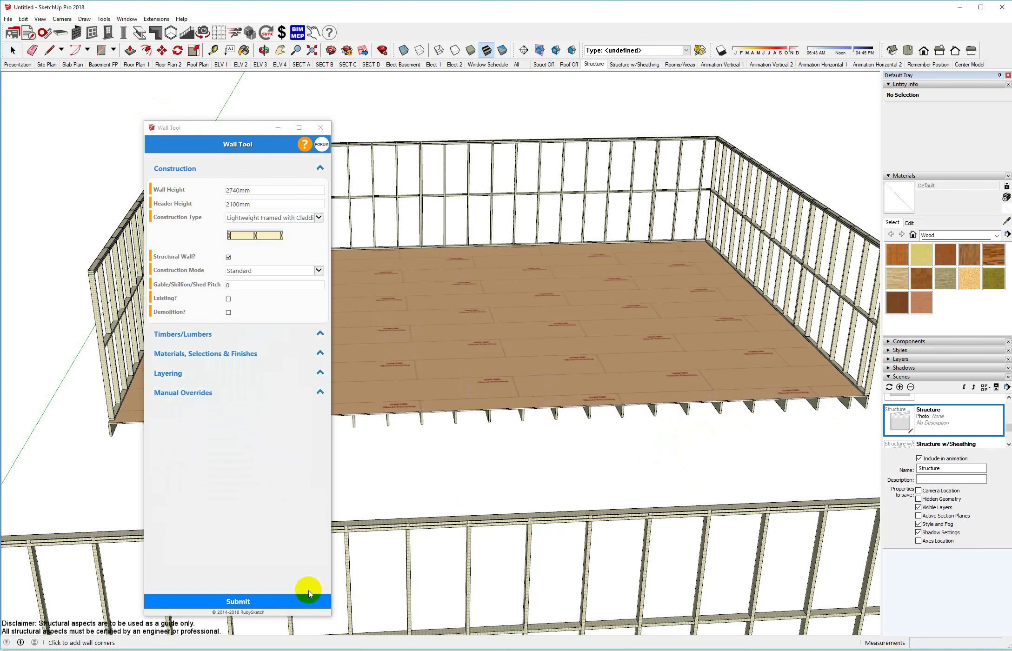
click(309, 598)
scroll(865, 394, up, 3)
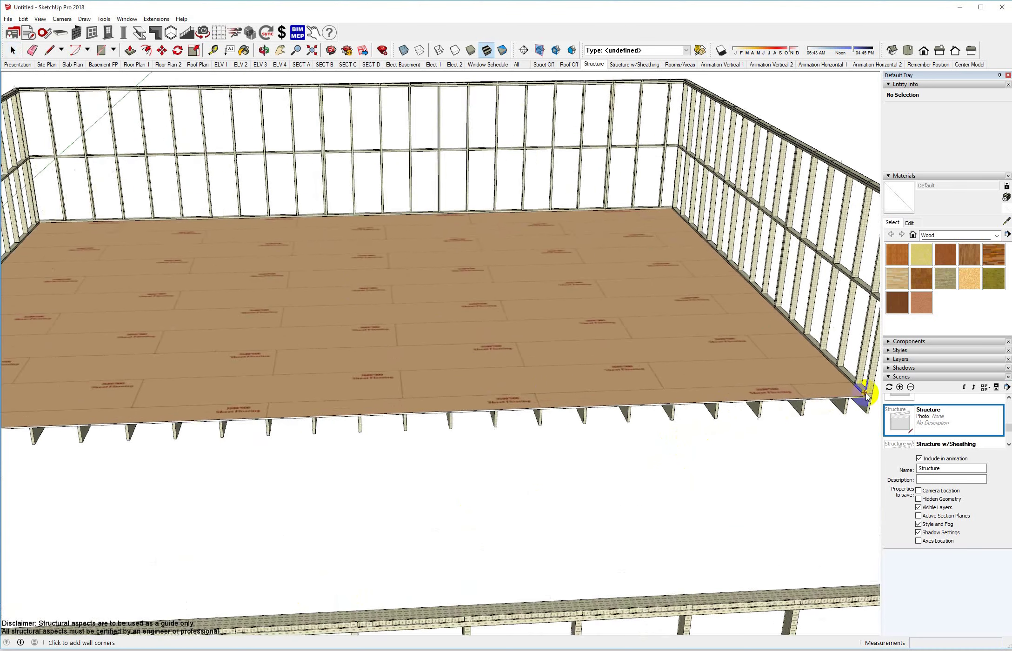
scroll(866, 396, up, 3)
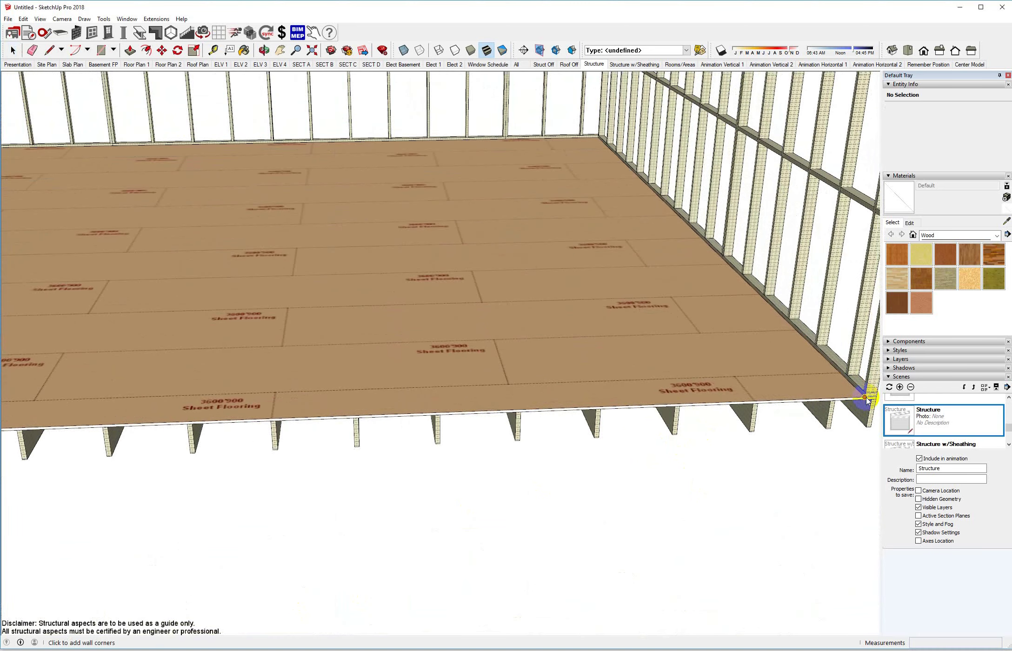
click(866, 397)
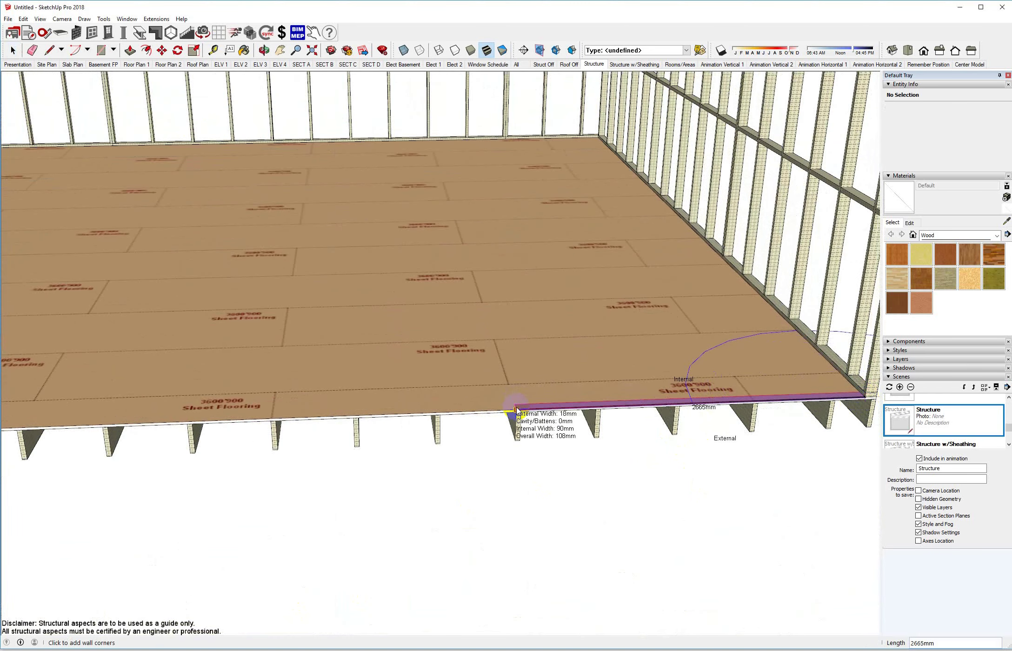
scroll(516, 410, up, 4)
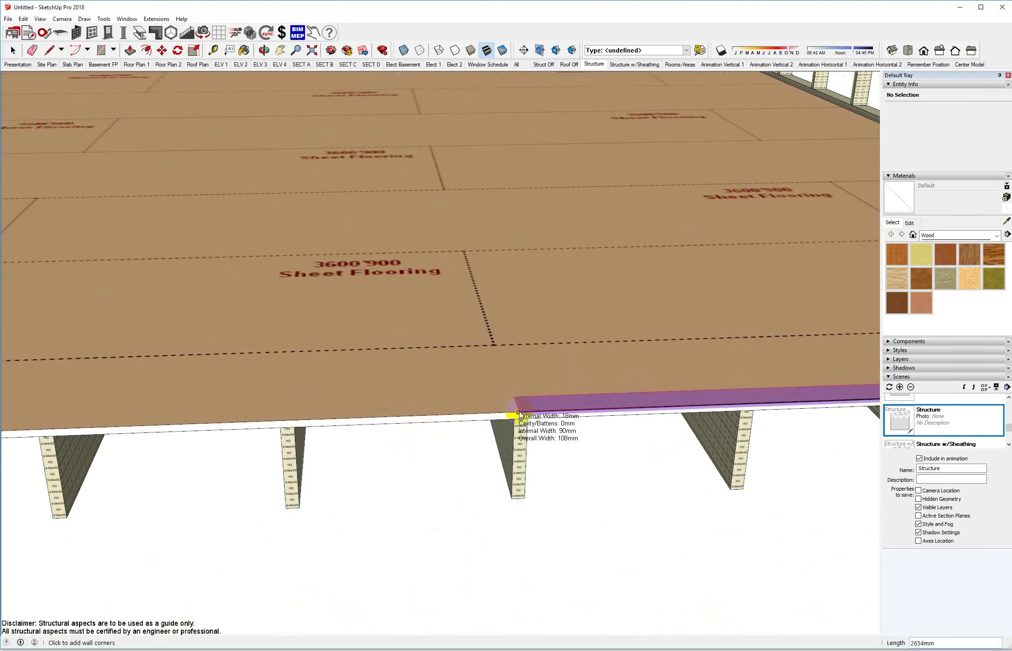
click(516, 412)
Step: Continue the wall with a 6000 mm section and the remainder to the far corner, completing it there
scroll(486, 414, down, 3)
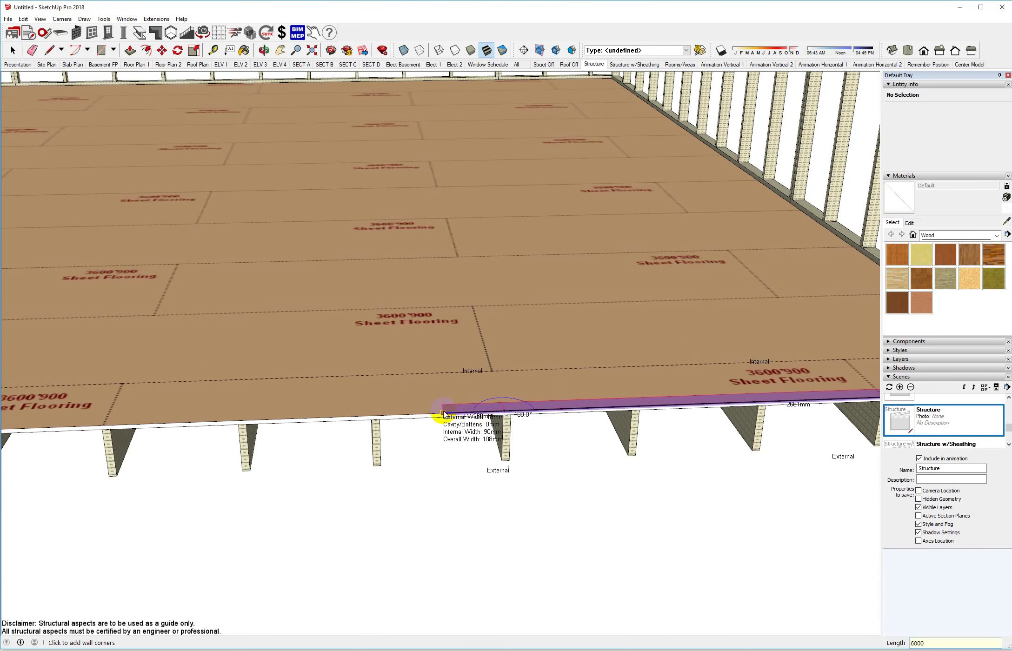
key(Return)
scroll(444, 413, down, 8)
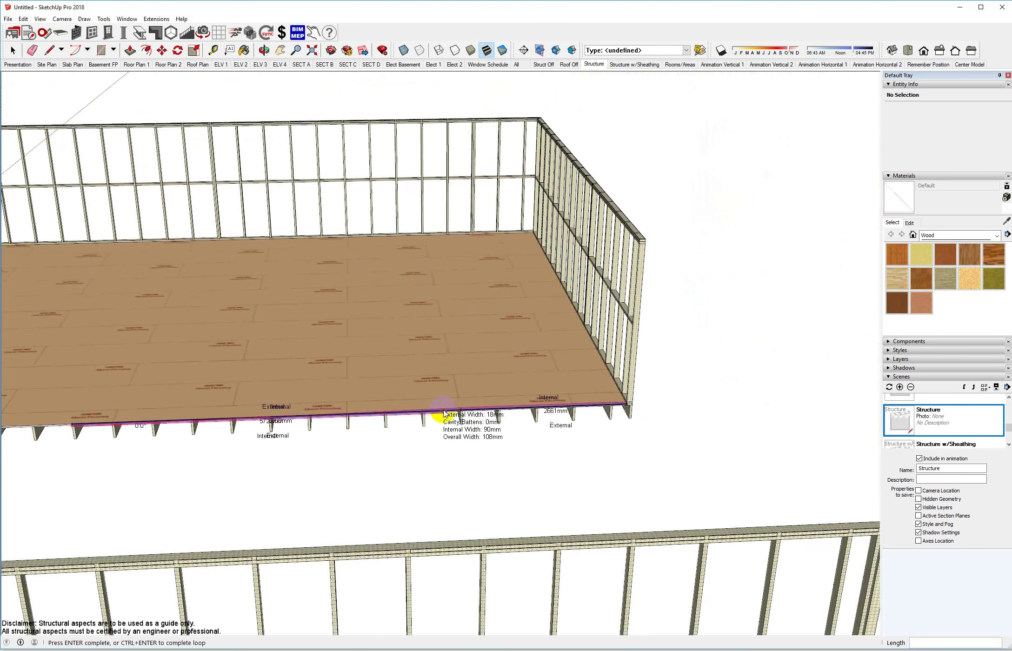
scroll(135, 409, up, 6)
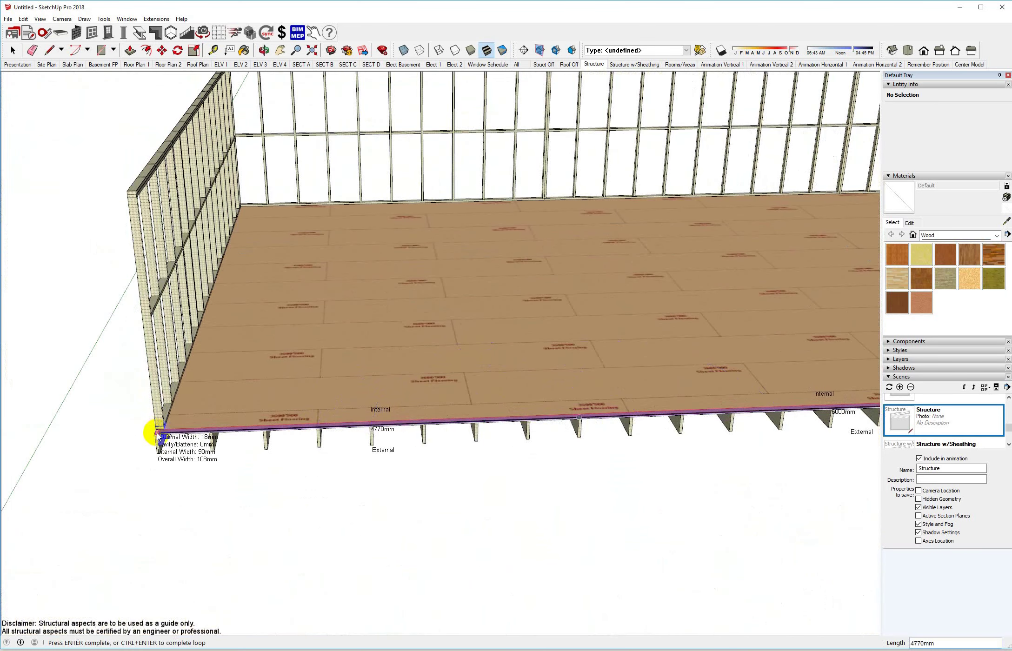
scroll(158, 436, up, 5)
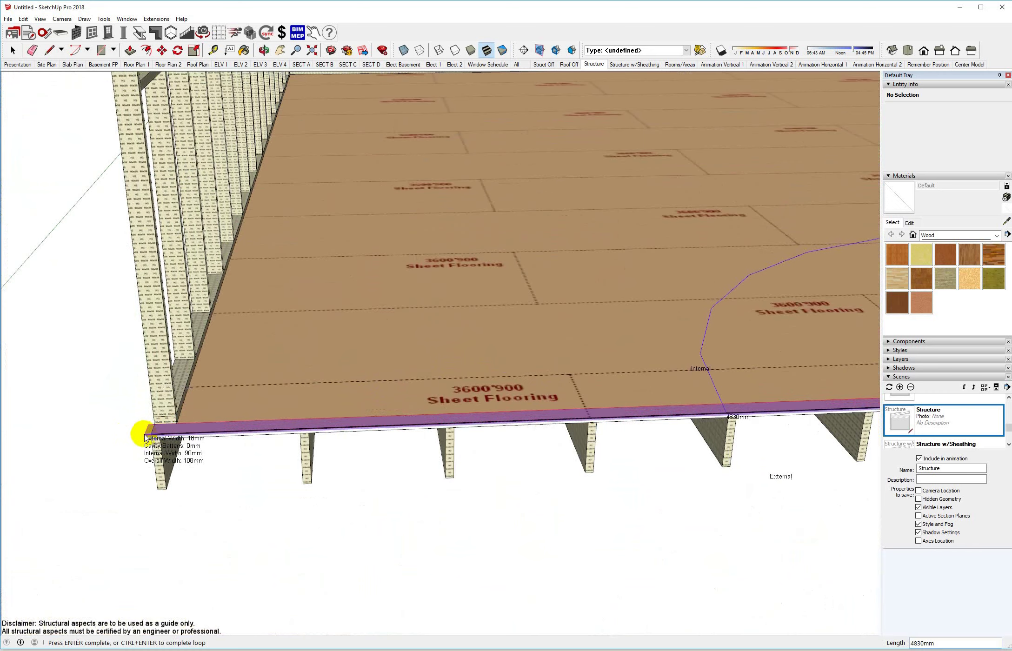
click(150, 436)
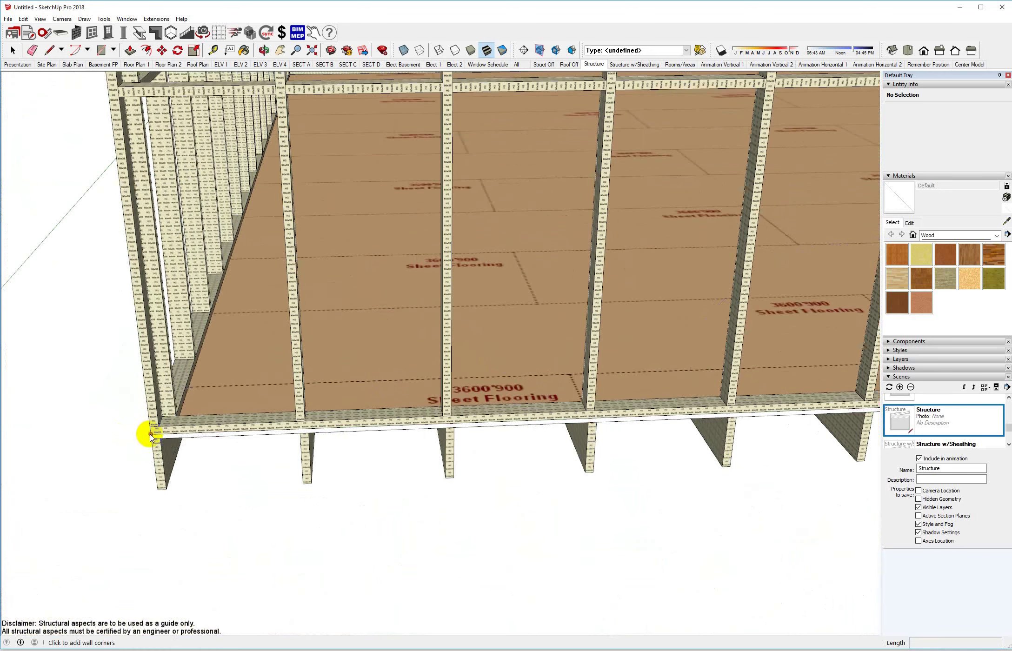
Step: Examine how the redrawn wall's studs and section joints line up with the floor joists along the whole side
scroll(154, 433, down, 5)
scroll(168, 425, down, 1)
middle_drag(168, 424, 218, 423)
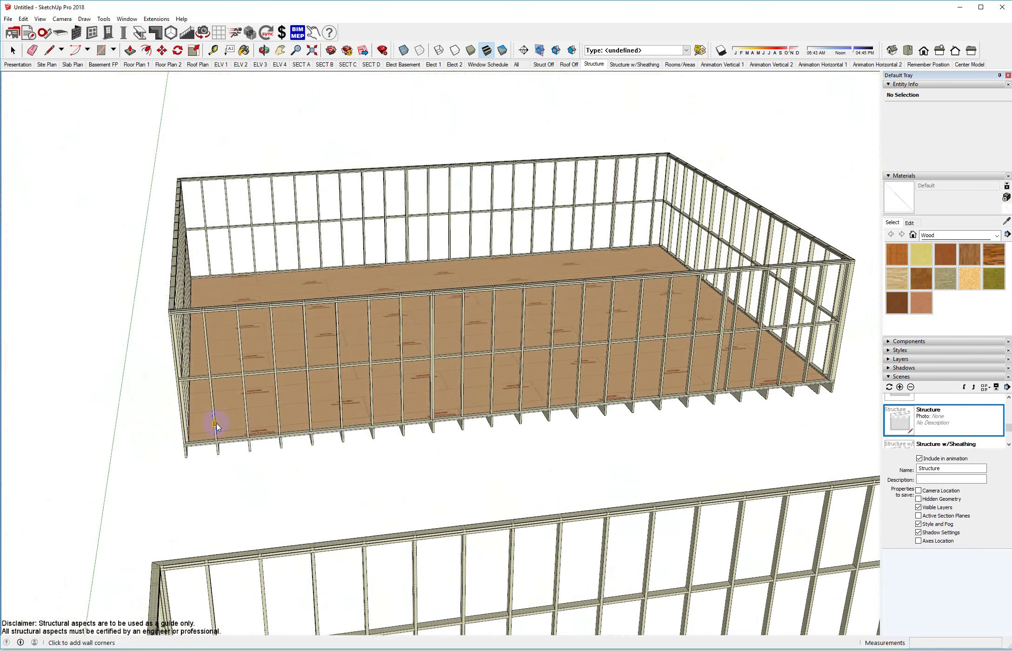
scroll(393, 434, up, 3)
scroll(410, 420, up, 2)
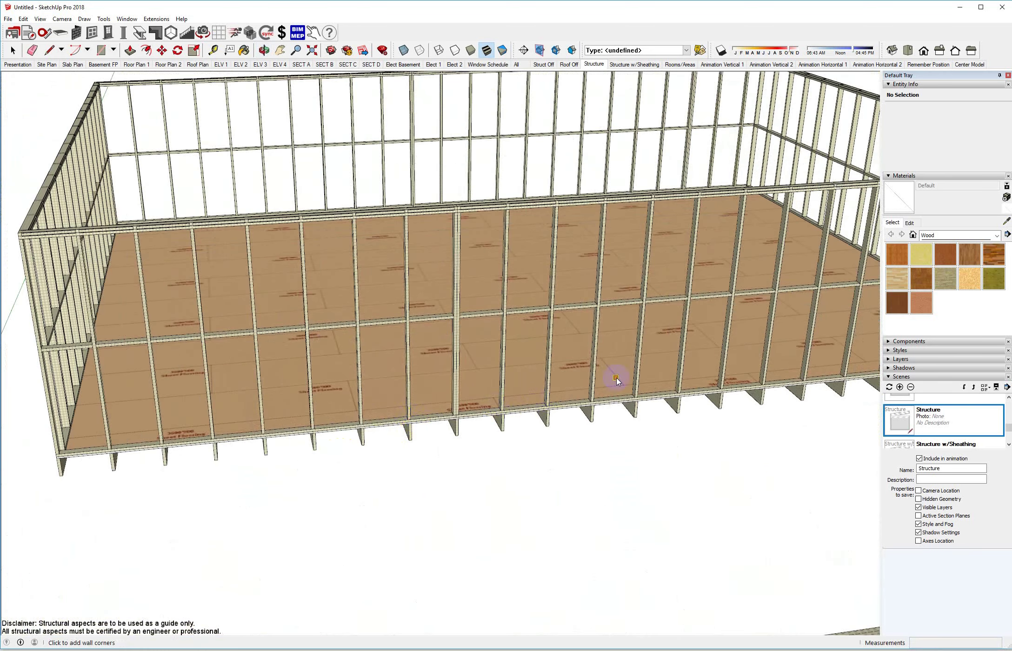
middle_drag(616, 381, 569, 434)
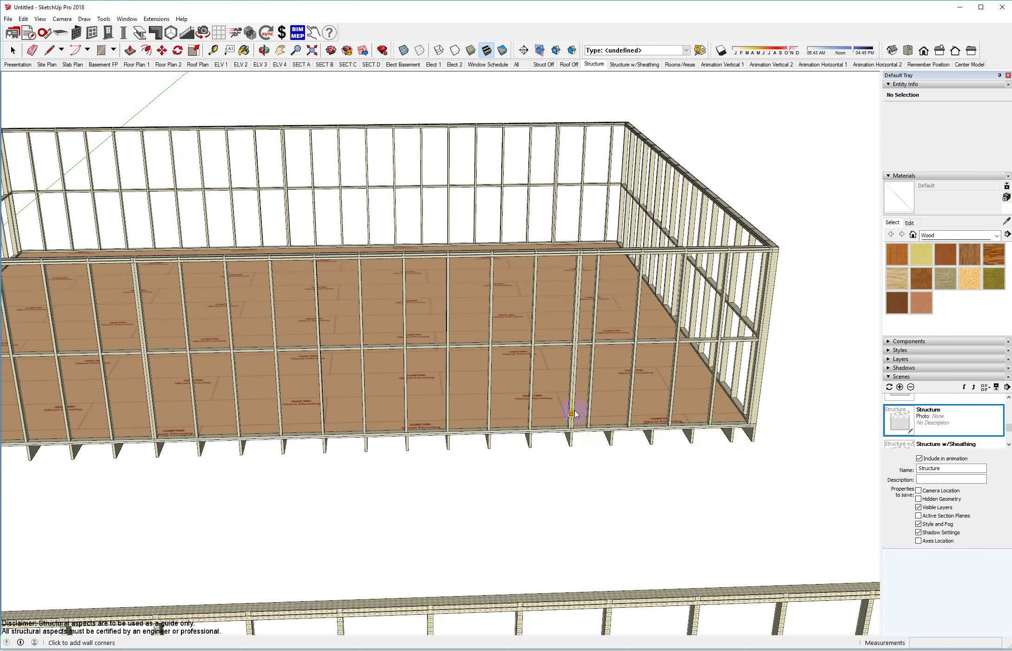
scroll(578, 399, down, 2)
middle_drag(527, 389, 201, 373)
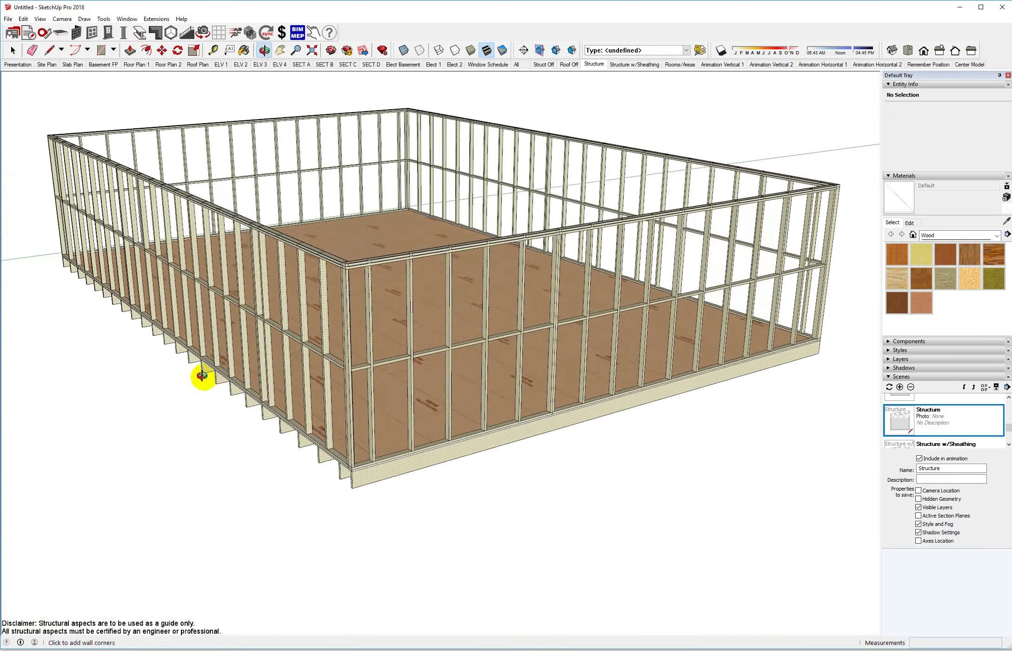
Step: Examine the corner of the copied floor's frame and the commands available for the first section of the adjoining wall
scroll(349, 266, up, 8)
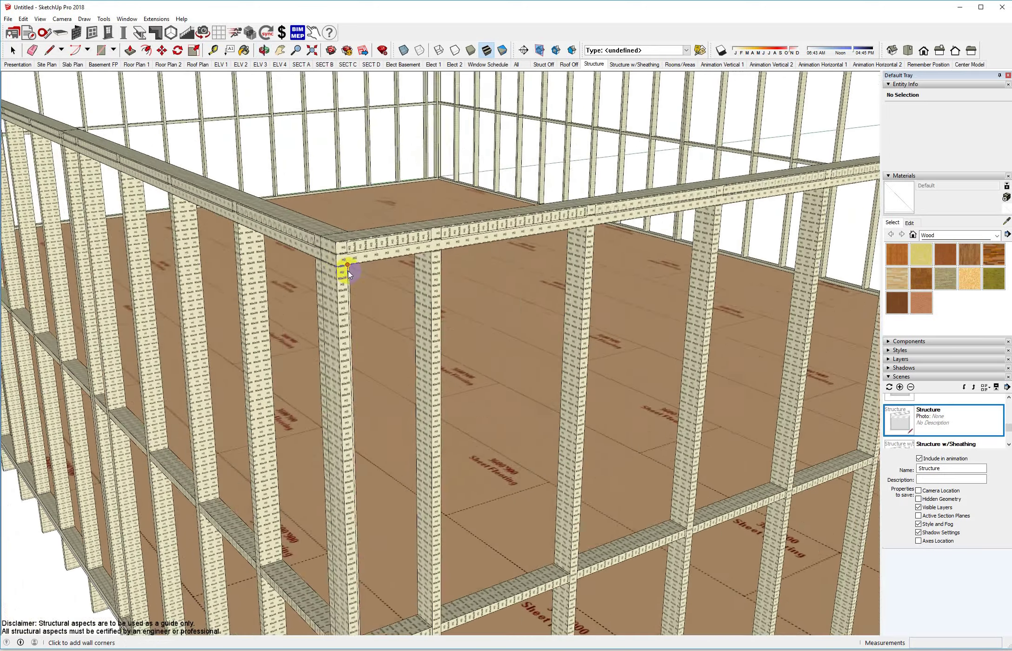
middle_drag(344, 267, 310, 244)
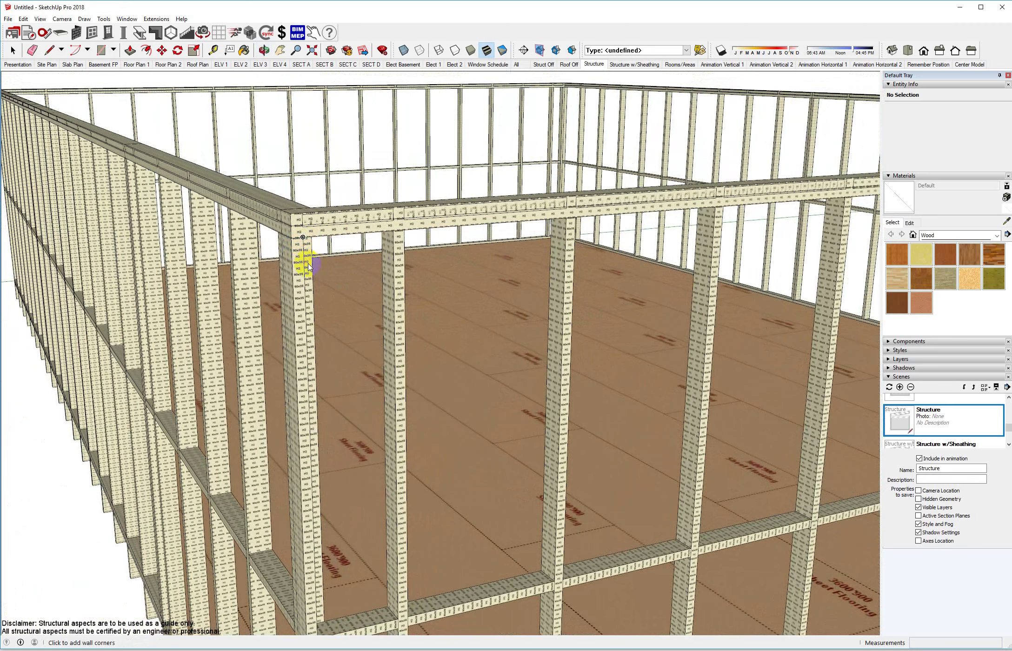
scroll(338, 323, down, 6)
scroll(343, 288, up, 1)
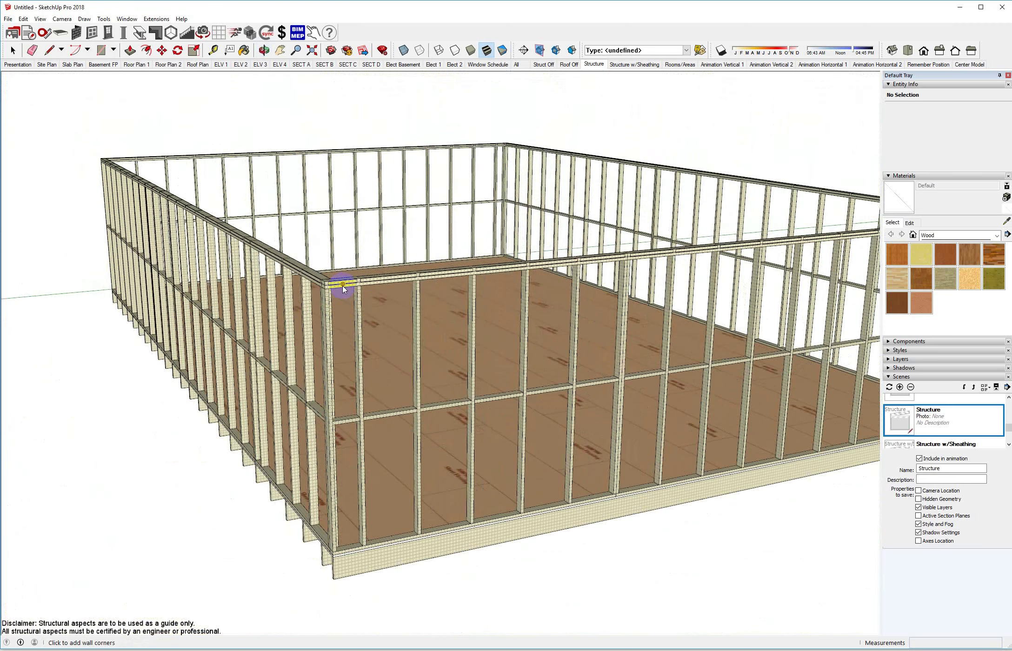
right_click(343, 288)
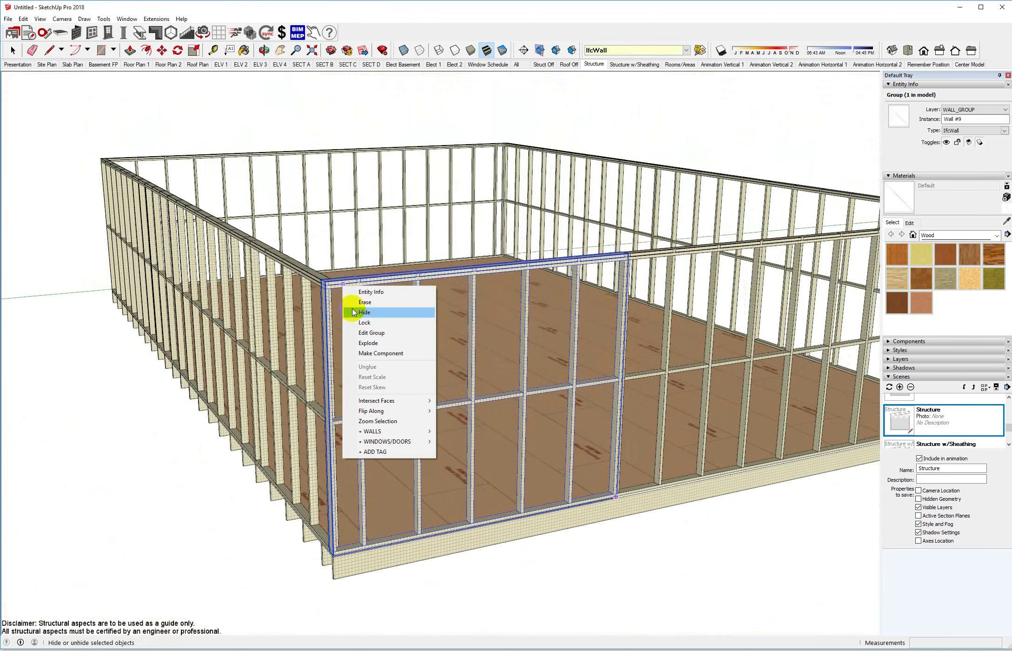
mouse_move(389, 431)
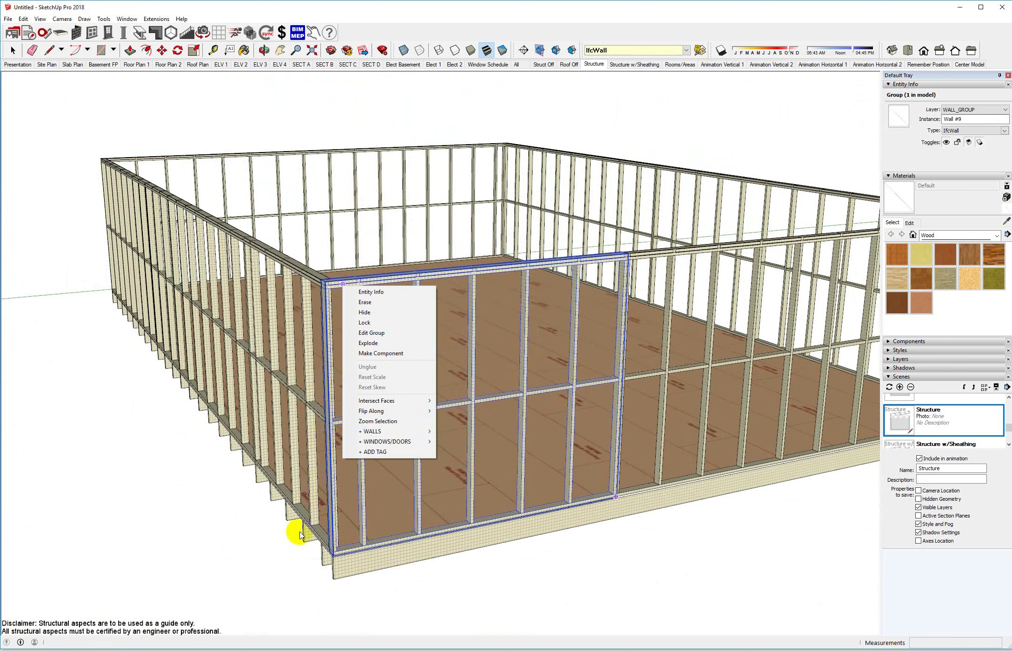
click(227, 567)
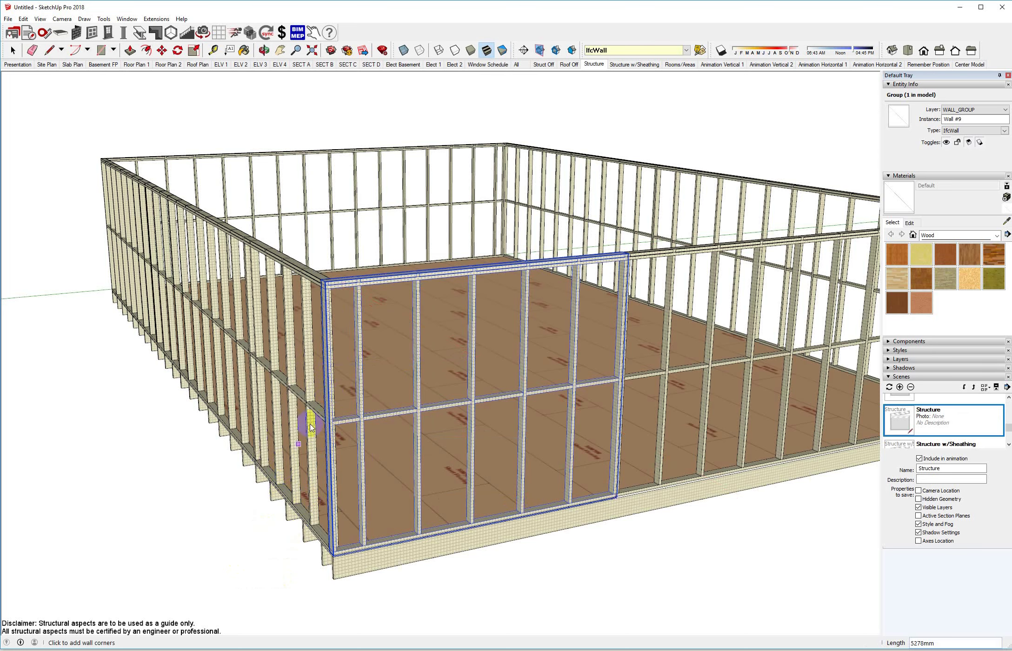
Step: Start adding a window to the middle wall section on the copied floor's joist-end side that faces away from the original frame
middle_drag(311, 427, 95, 355)
scroll(208, 391, down, 2)
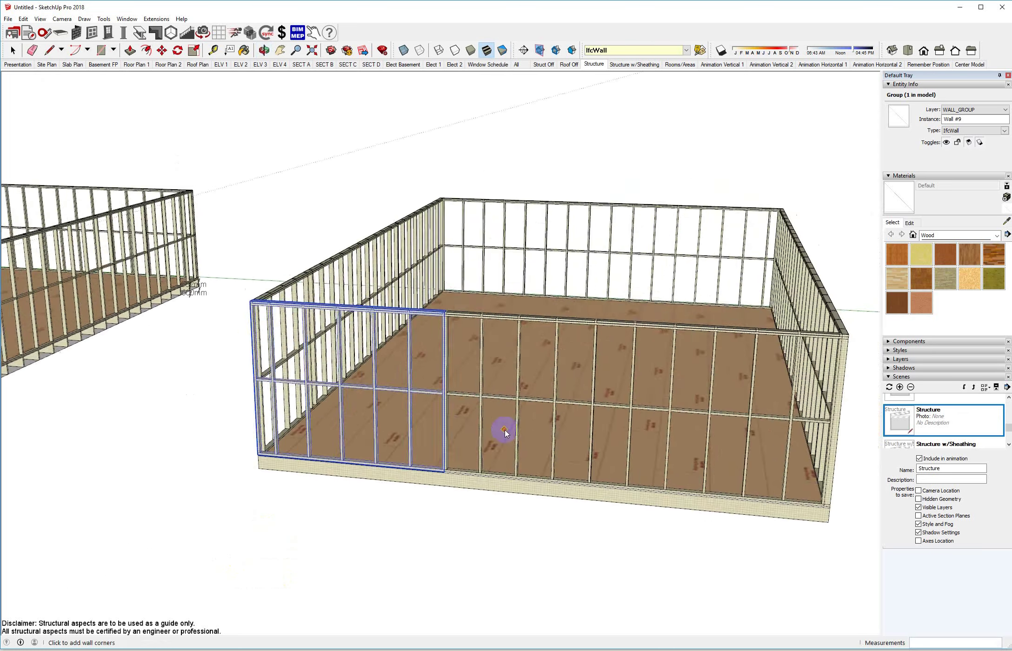
scroll(533, 418, down, 2)
middle_drag(533, 418, 219, 420)
scroll(307, 449, down, 1)
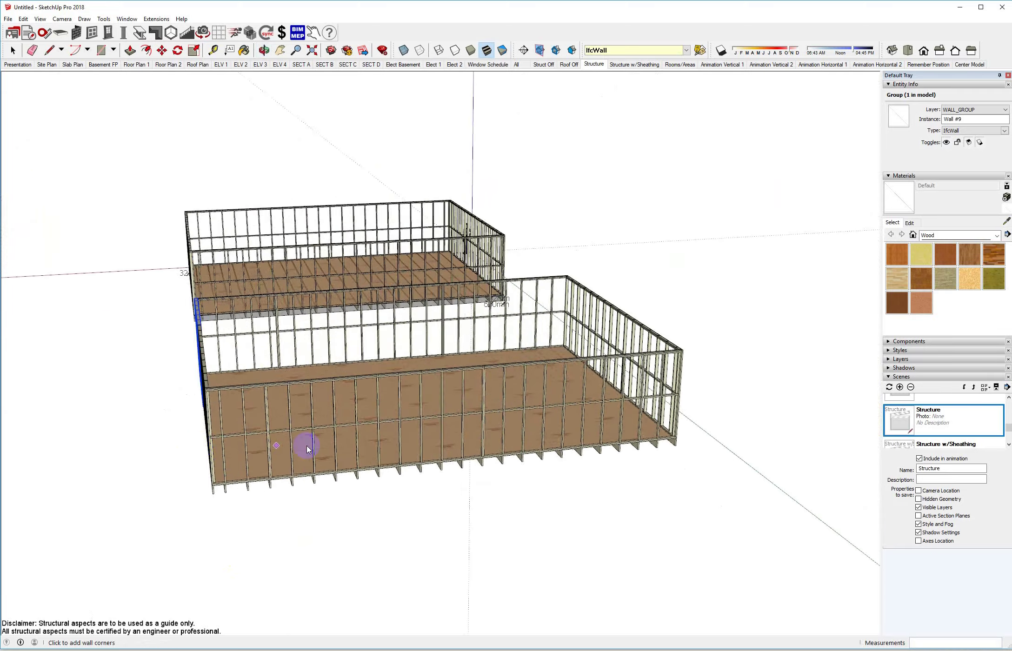
scroll(307, 449, up, 2)
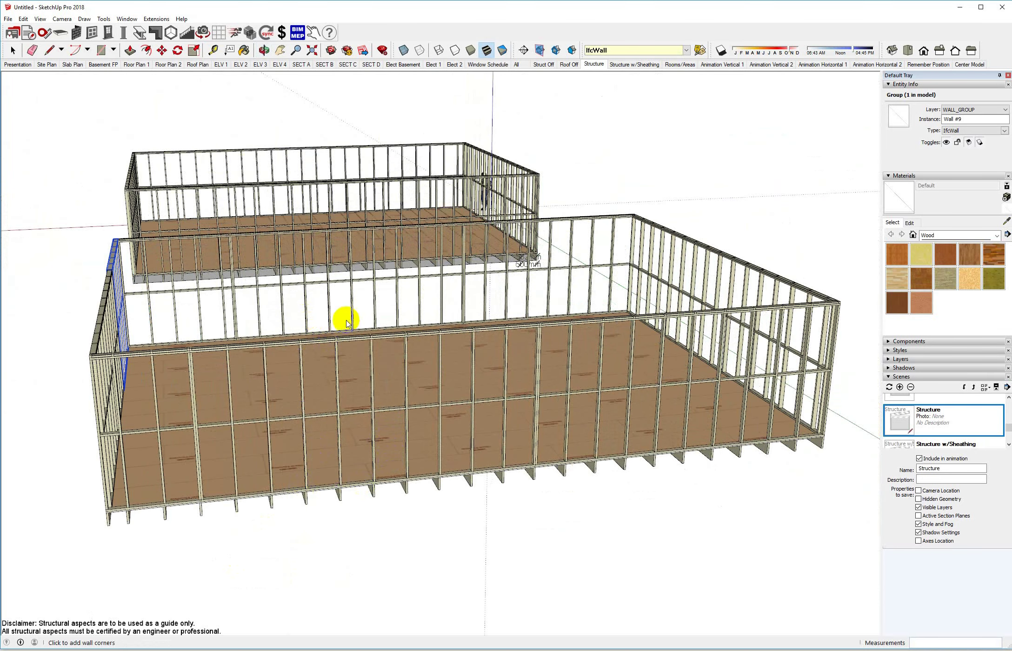
scroll(503, 455, up, 4)
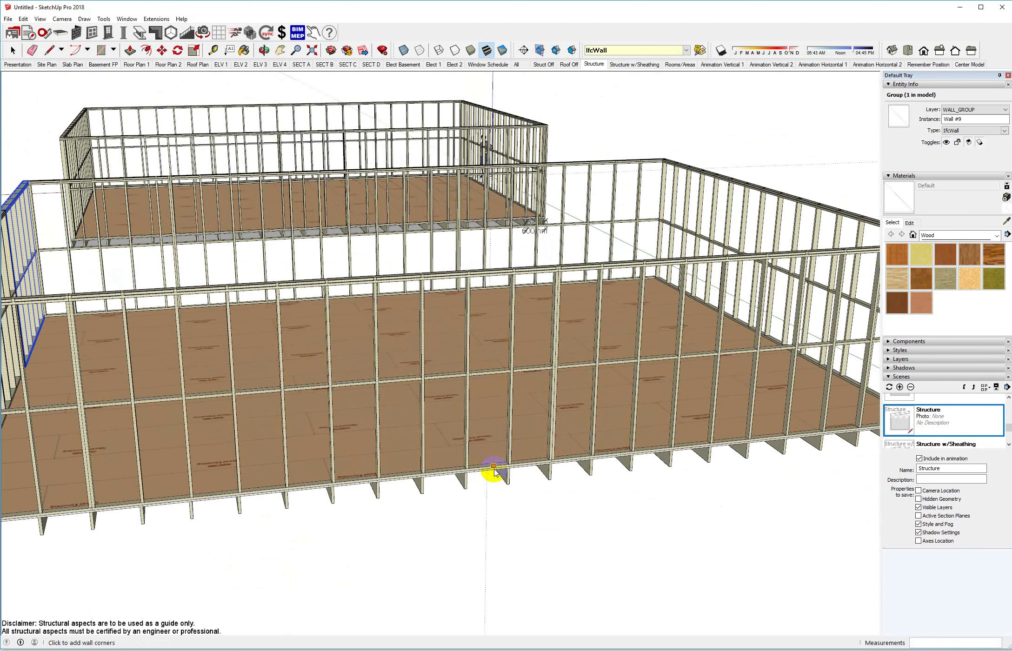
key(space)
click(406, 405)
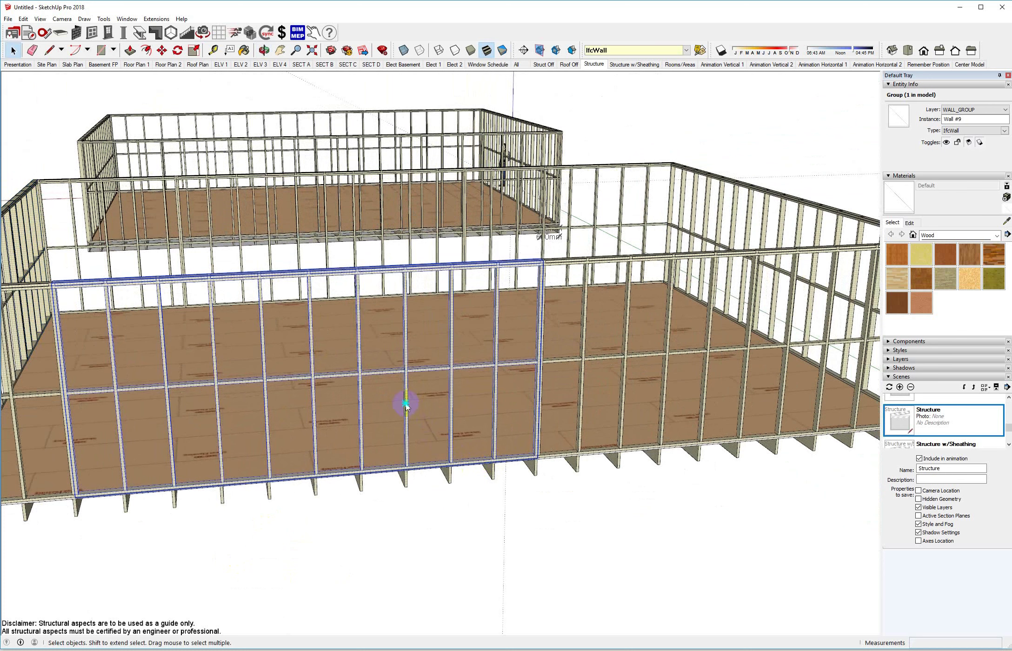
right_click(406, 405)
mouse_move(456, 560)
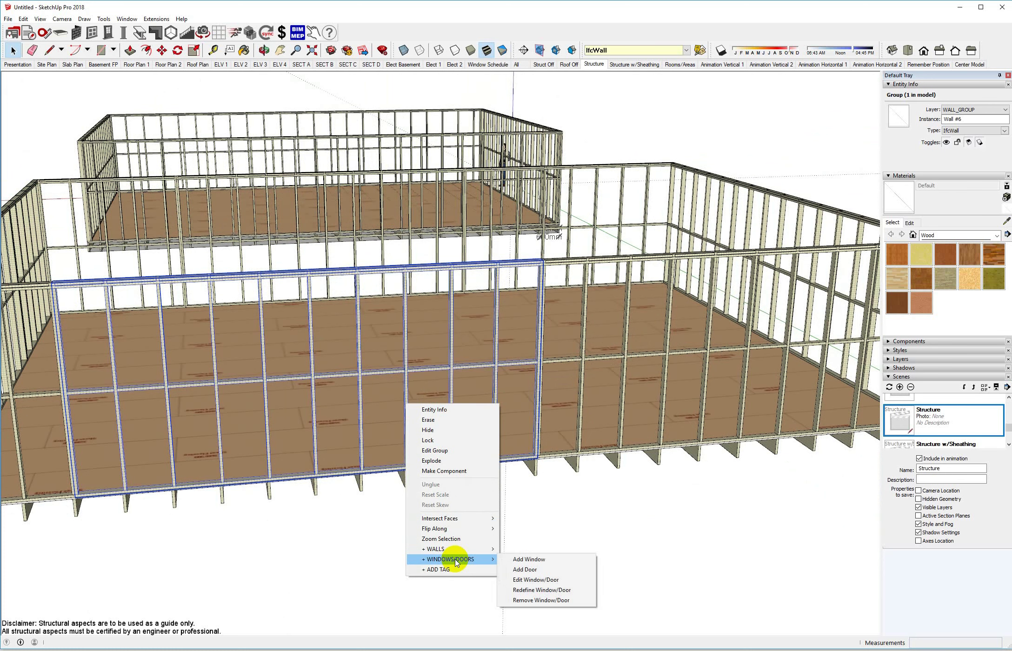
click(518, 560)
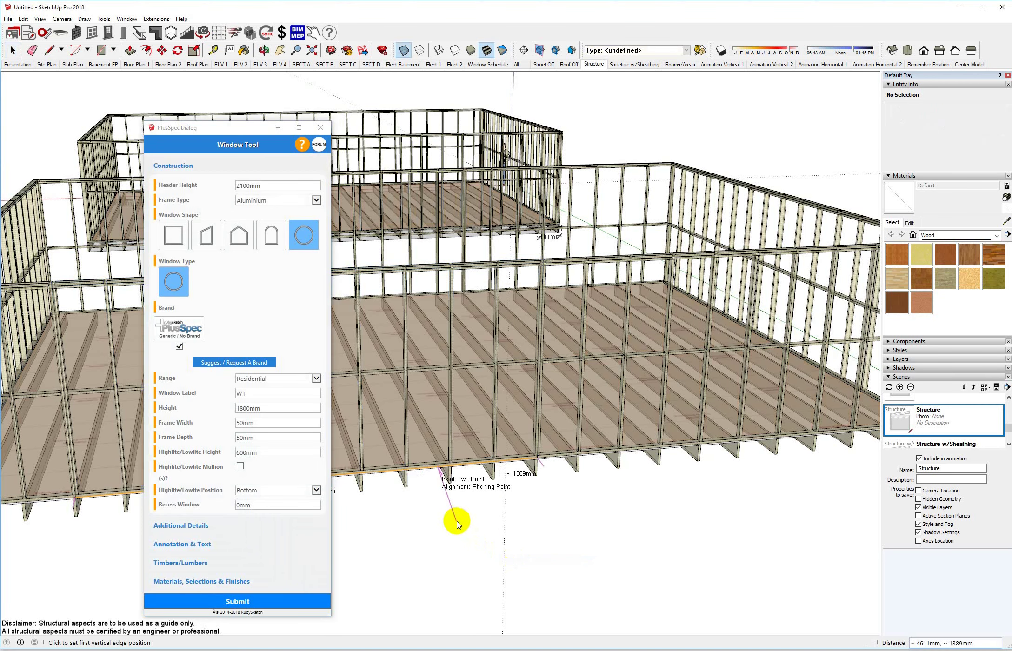
Step: Configure the window with the rectangular shape and the standard size 600 by 1570
click(171, 224)
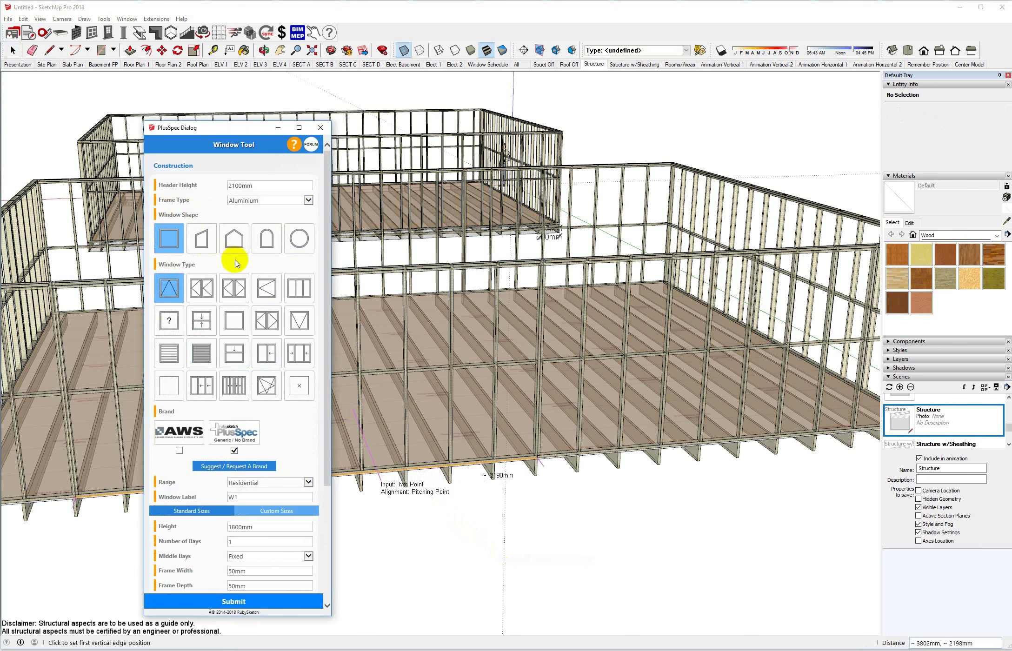
click(226, 510)
scroll(236, 437, down, 1)
scroll(235, 435, down, 4)
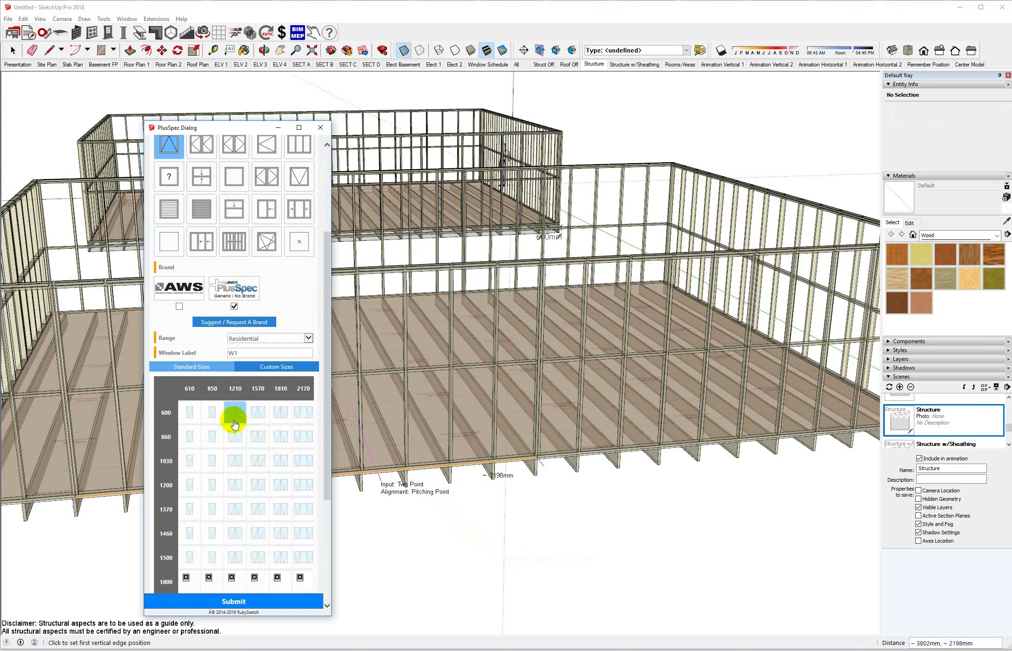
click(266, 368)
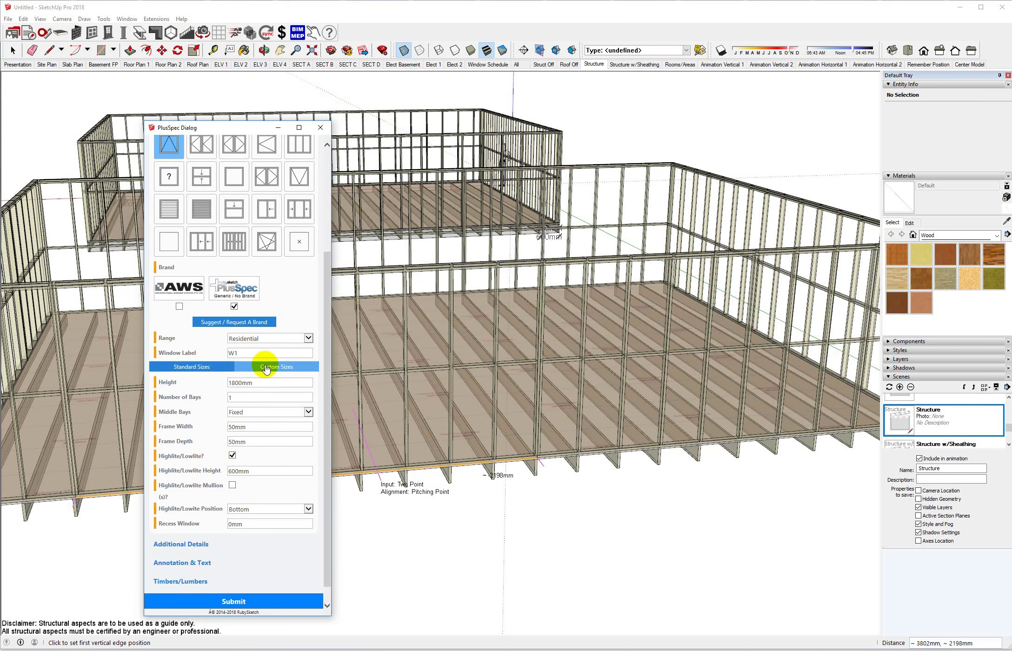
click(222, 366)
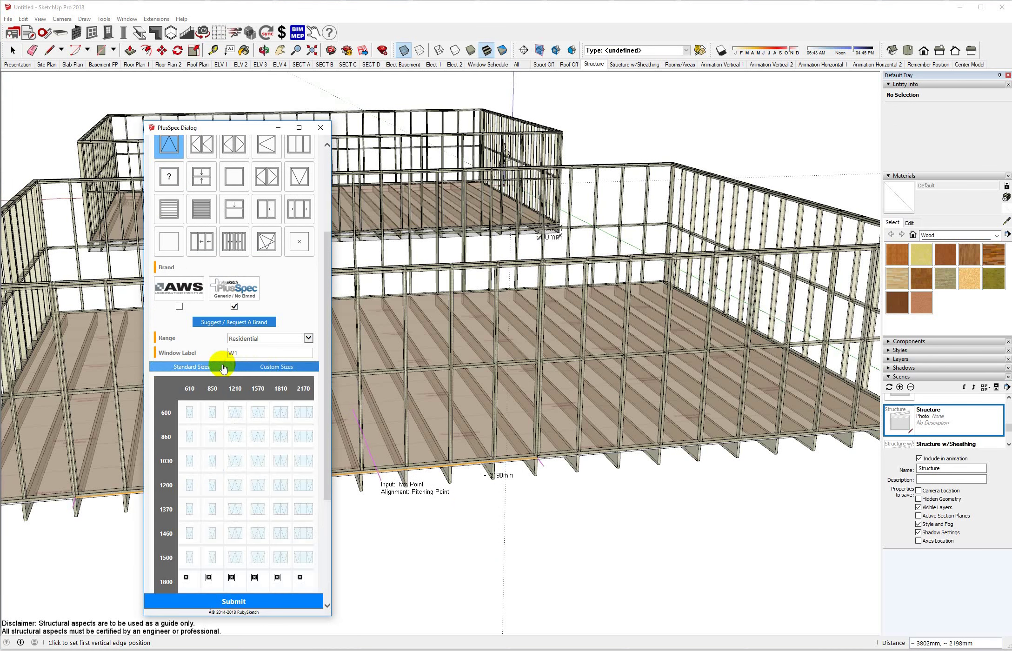
click(255, 413)
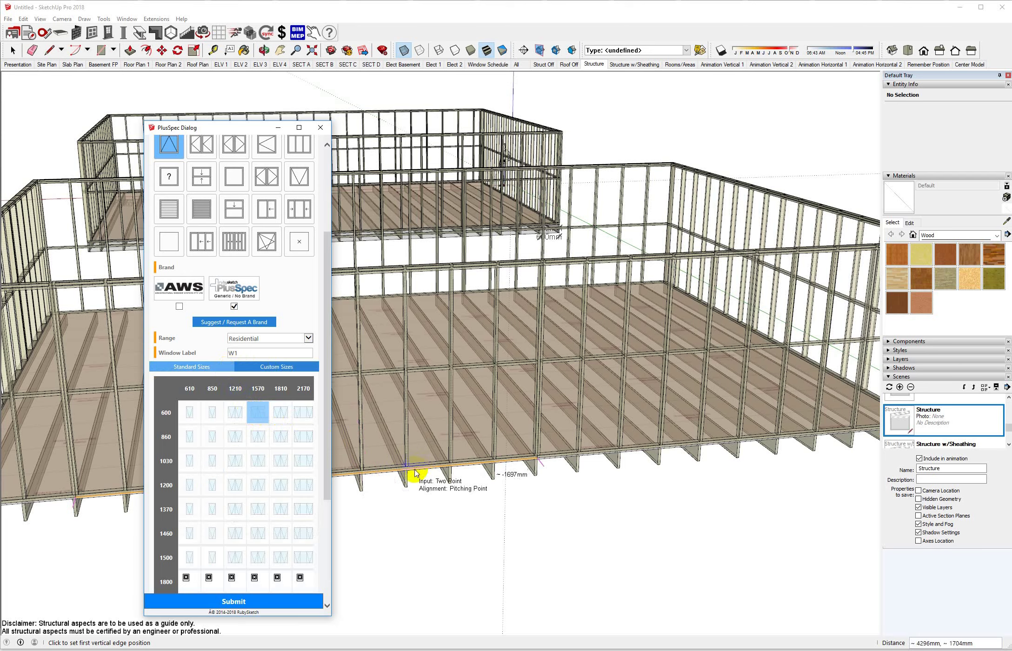
Step: Place the window in the wall section from a stud over a joist, about 2418 mm from the section's far joint, extending toward the short corner section
middle_drag(418, 474, 583, 414)
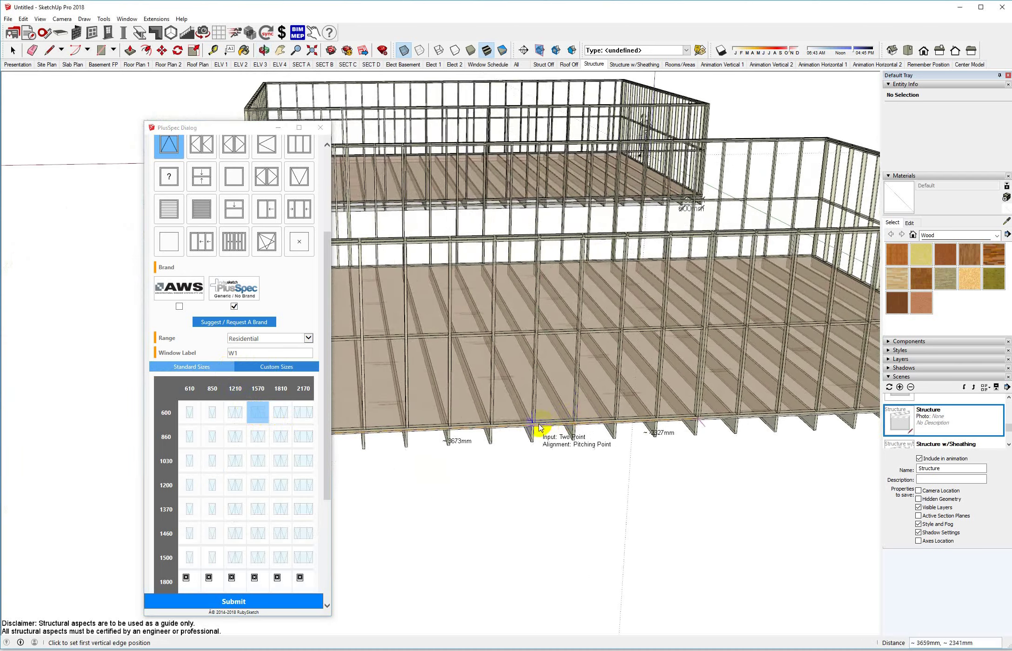
scroll(539, 435, up, 5)
scroll(532, 427, up, 2)
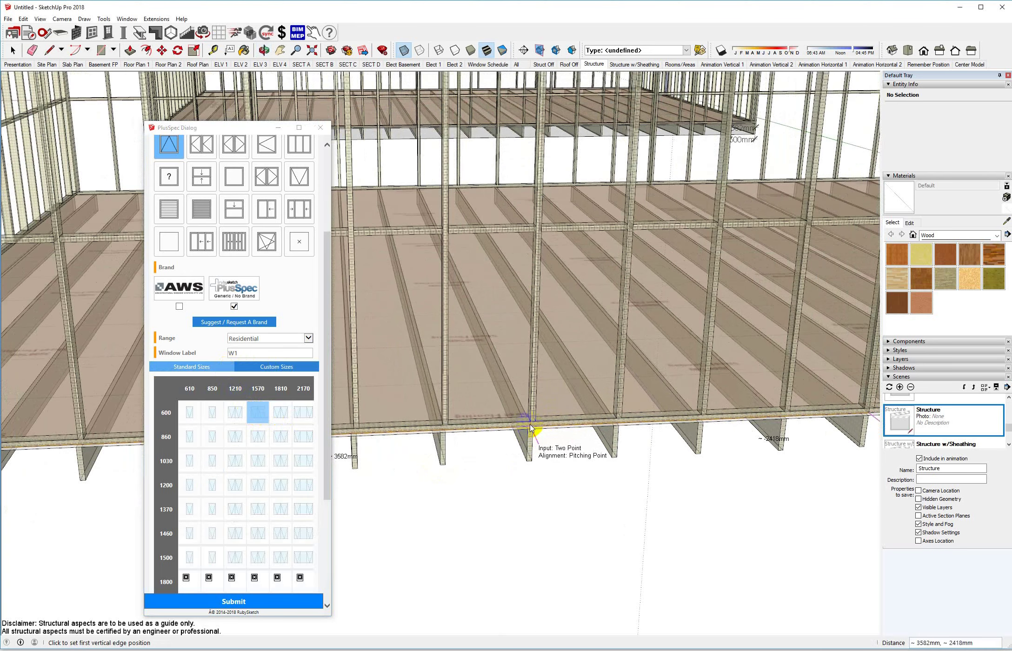
click(532, 427)
scroll(535, 430, down, 4)
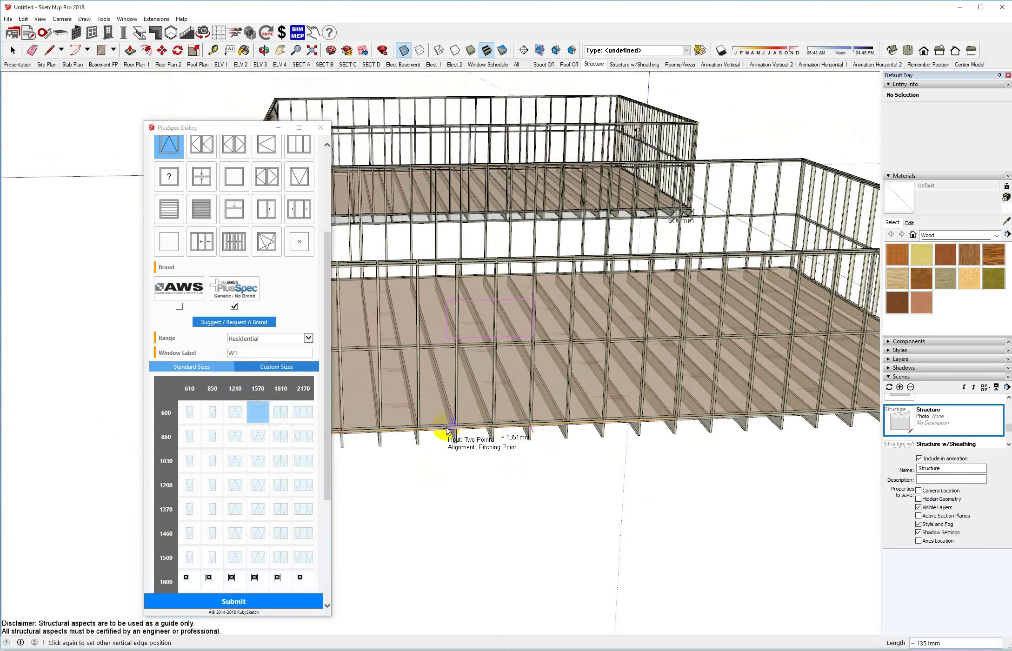
click(439, 429)
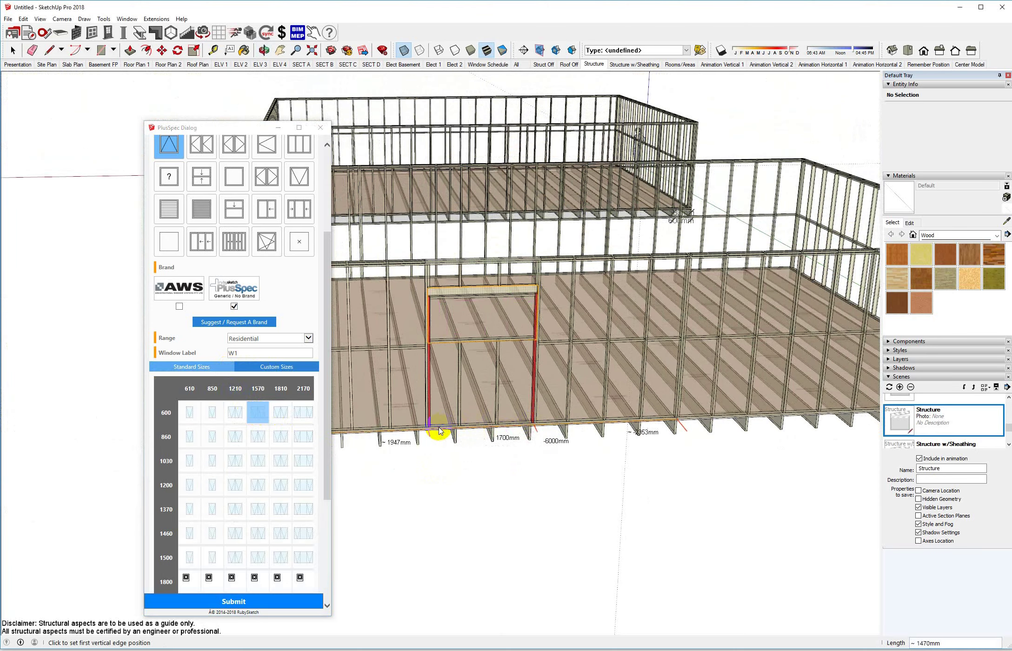
Step: Examine how the studs around the window opening line up with the floor joists, and view both frames together
key(space)
scroll(451, 444, up, 5)
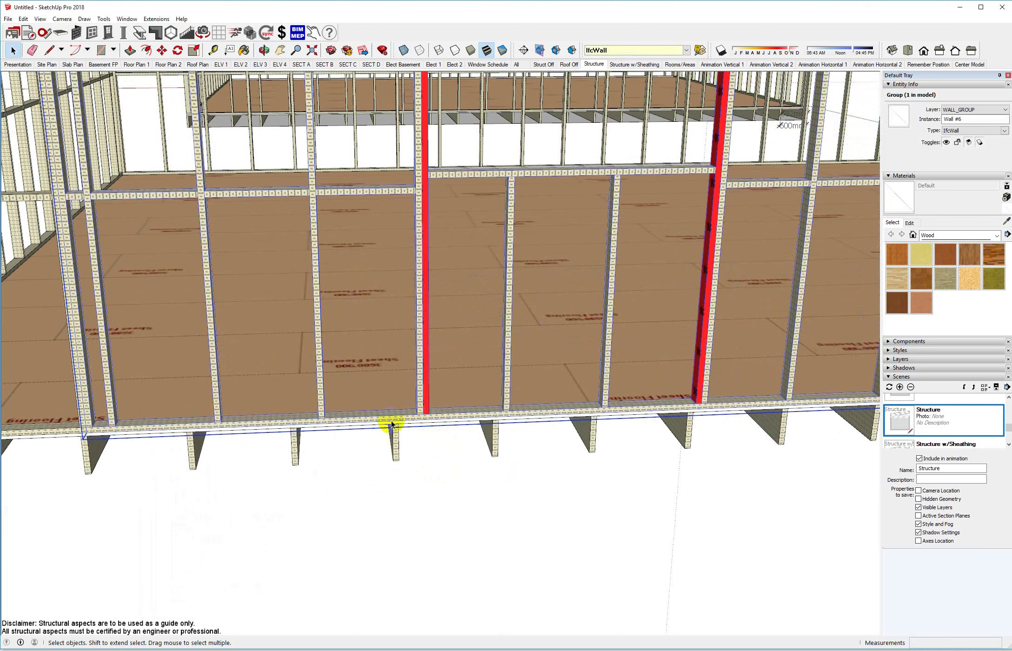
scroll(408, 405, down, 5)
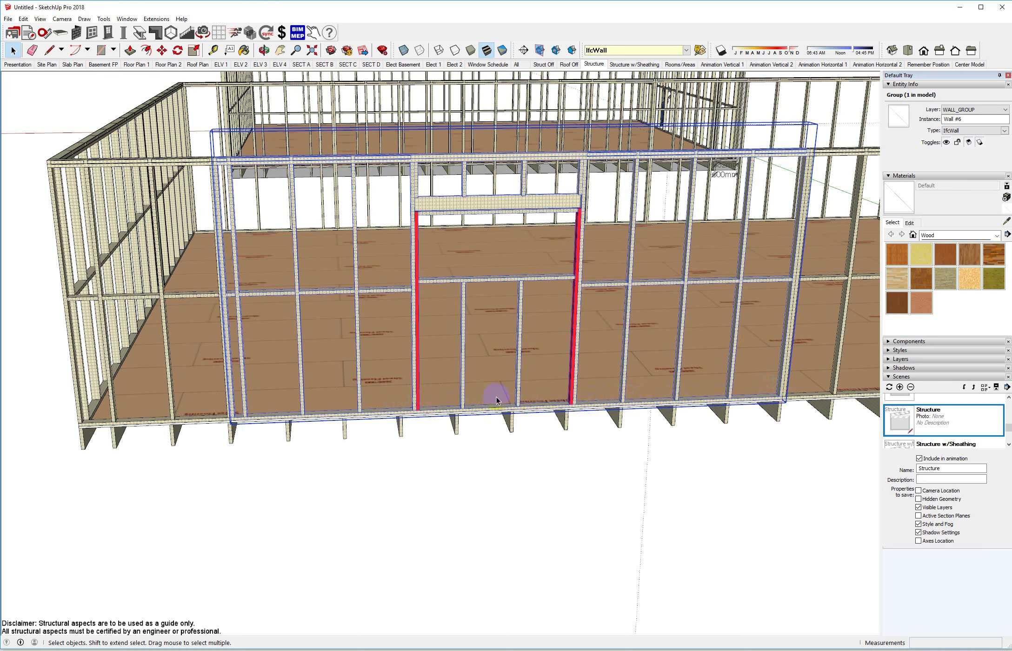
middle_drag(497, 396, 473, 377)
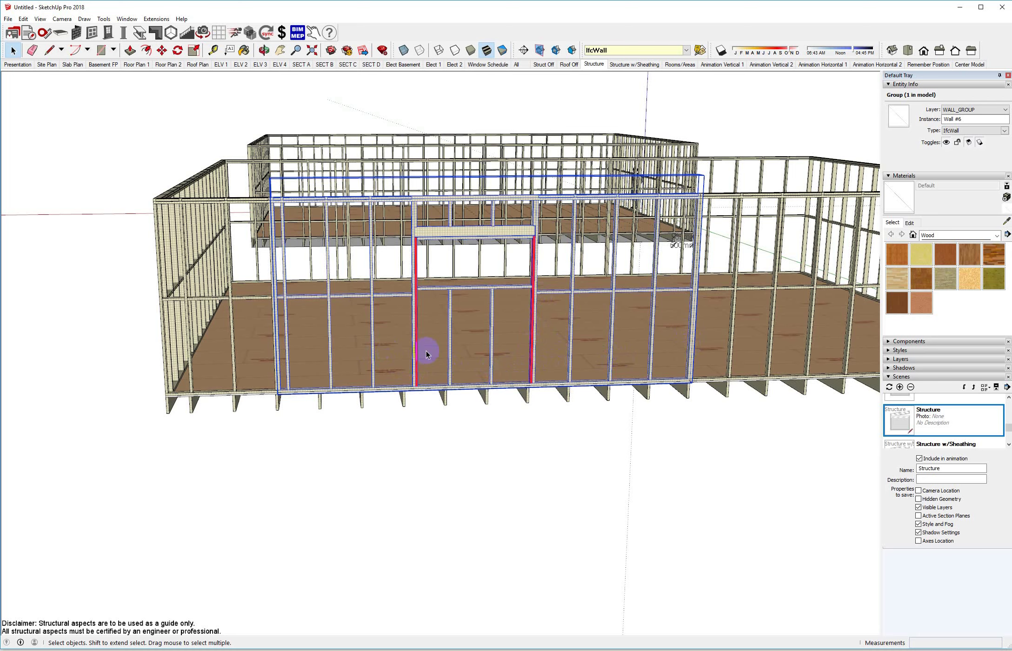
middle_drag(426, 351, 513, 377)
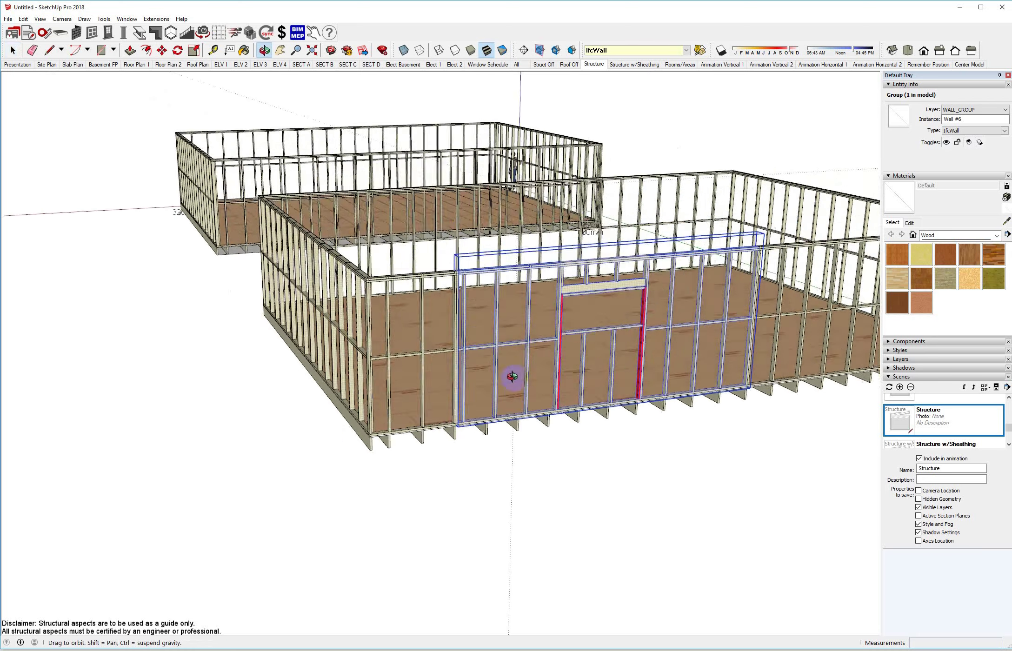
scroll(513, 377, down, 2)
mouse_move(342, 302)
middle_down()
mouse_move(583, 375)
mouse_move(651, 378)
middle_up()
middle_drag(237, 312, 548, 326)
middle_drag(232, 344, 506, 339)
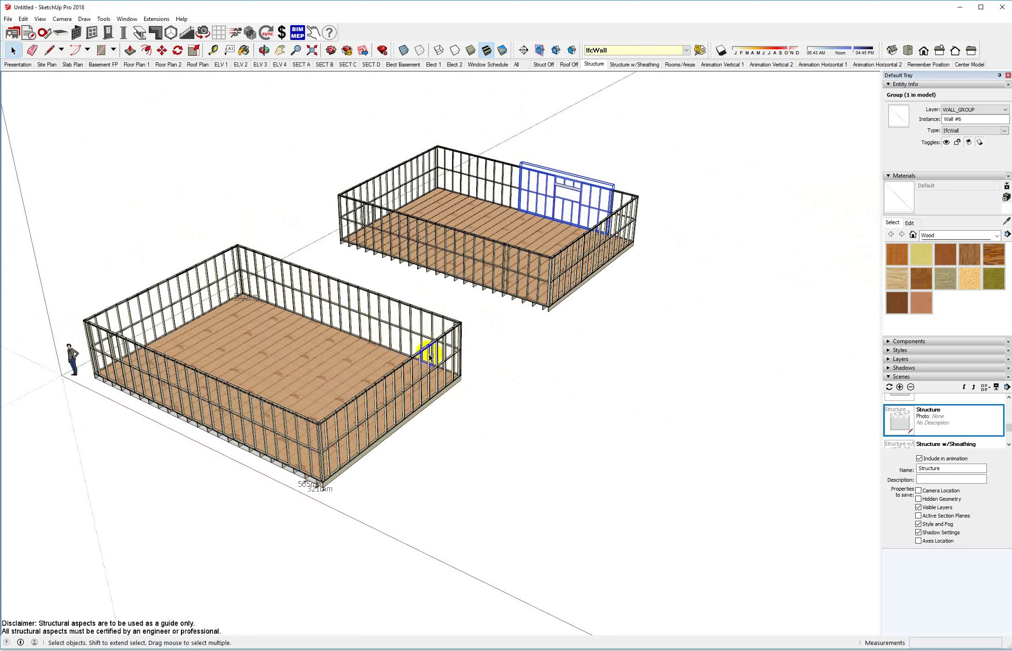
Step: Show the copied floor's wall frame from above in parallel projection with nothing selected
scroll(512, 265, up, 2)
scroll(565, 259, up, 6)
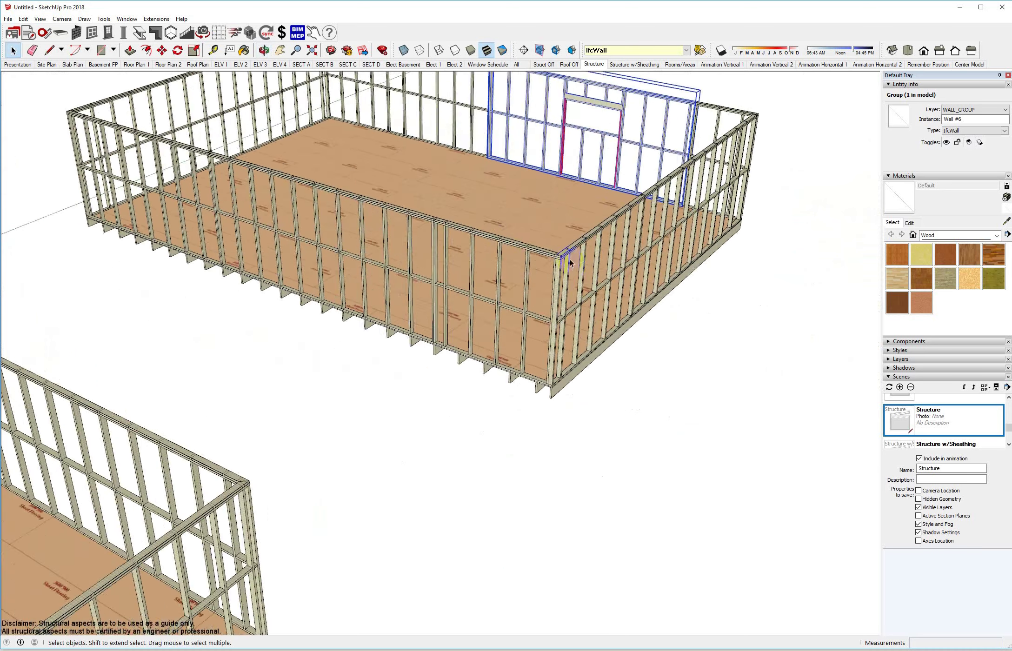
middle_drag(565, 259, 364, 421)
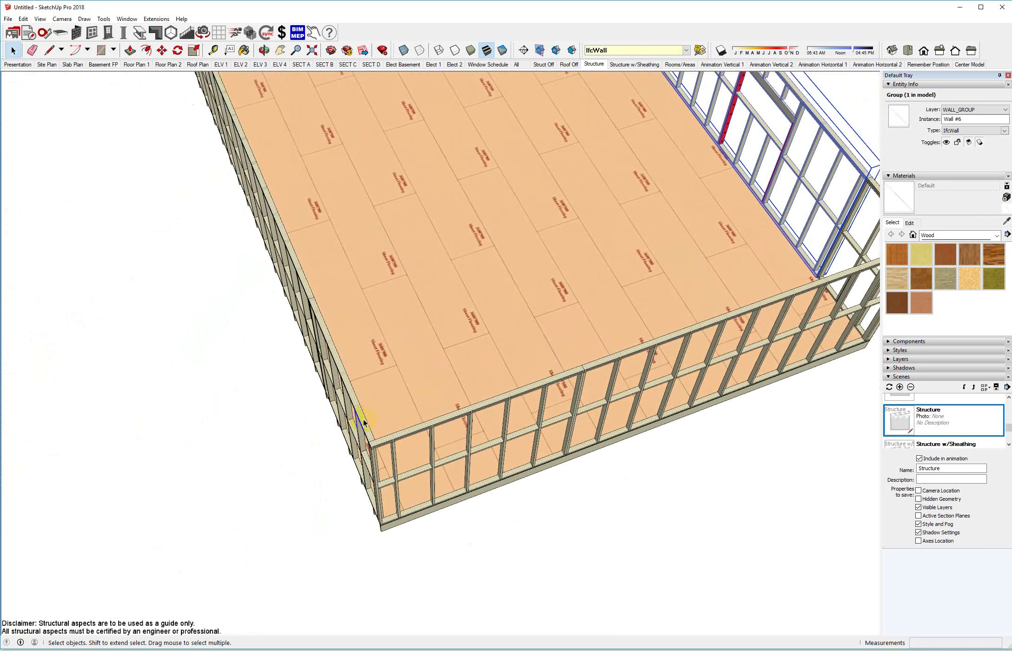
click(910, 51)
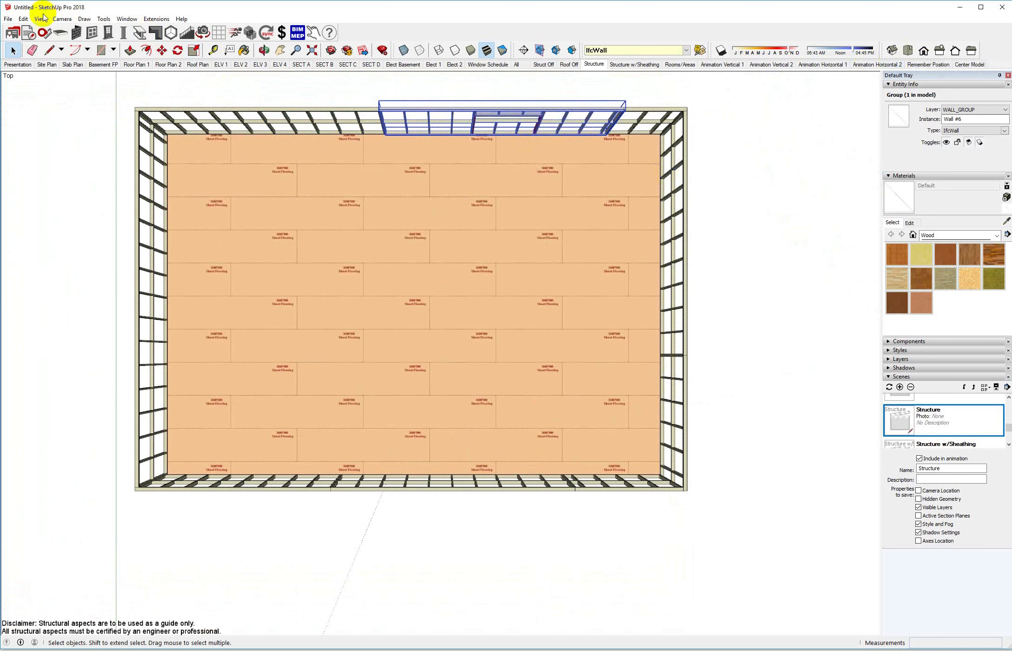
click(41, 19)
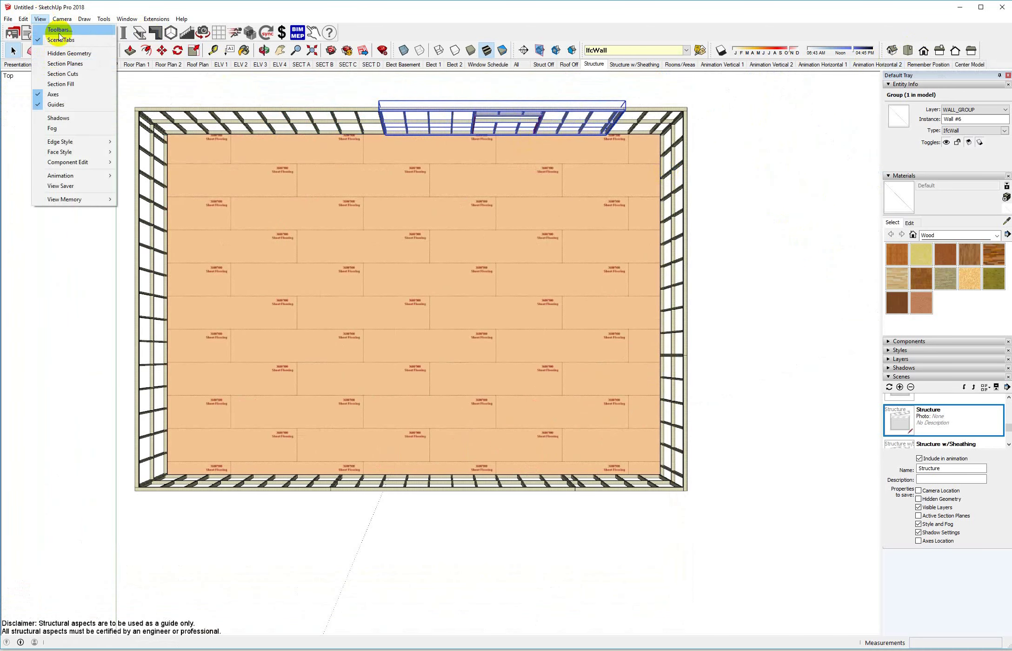
mouse_move(62, 18)
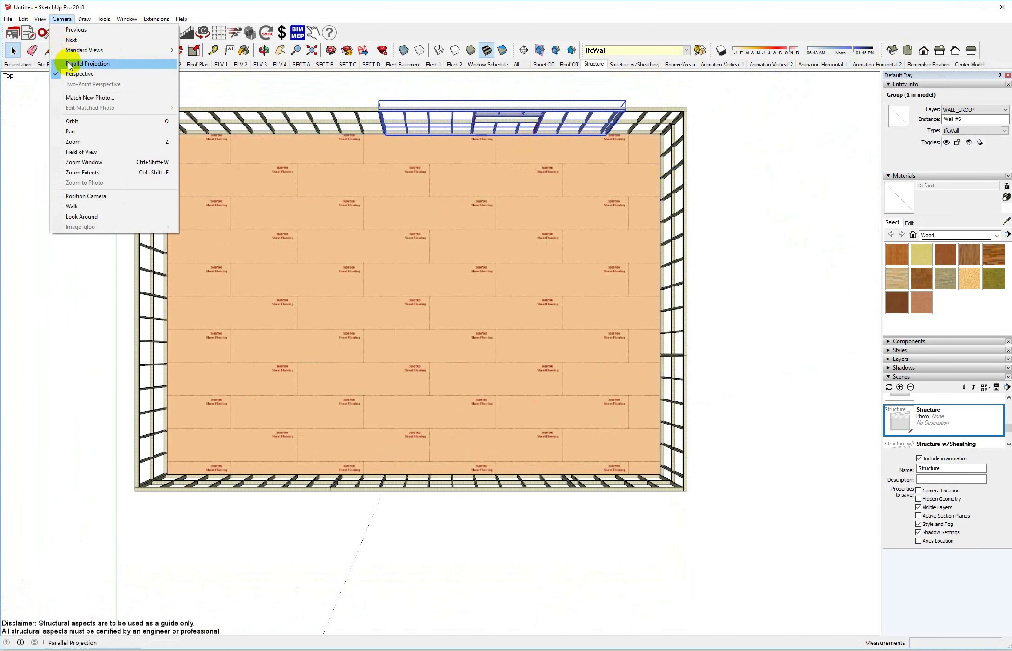
click(88, 64)
click(195, 113)
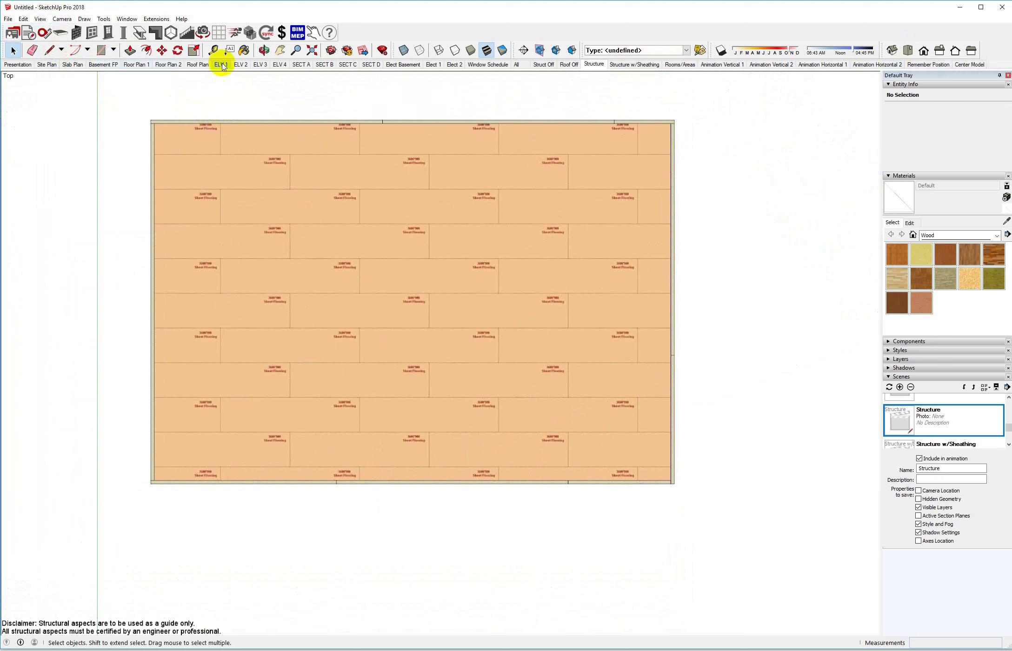
Step: Attach a leader text label with the default wall name to the long corner section of the window side, placed outside the frame
click(230, 50)
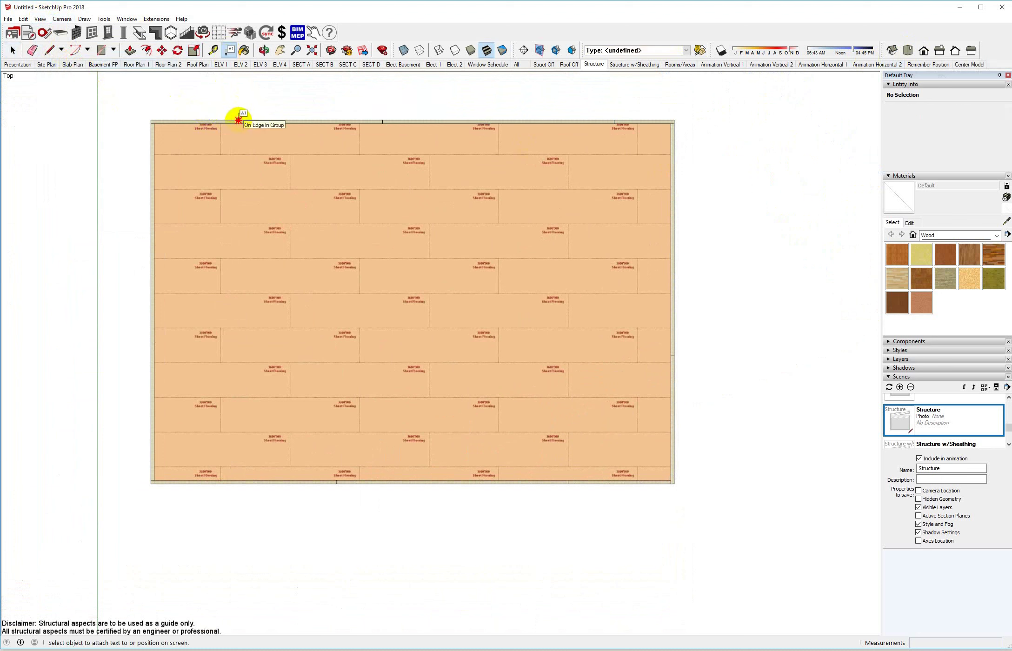
click(238, 121)
click(247, 97)
click(240, 95)
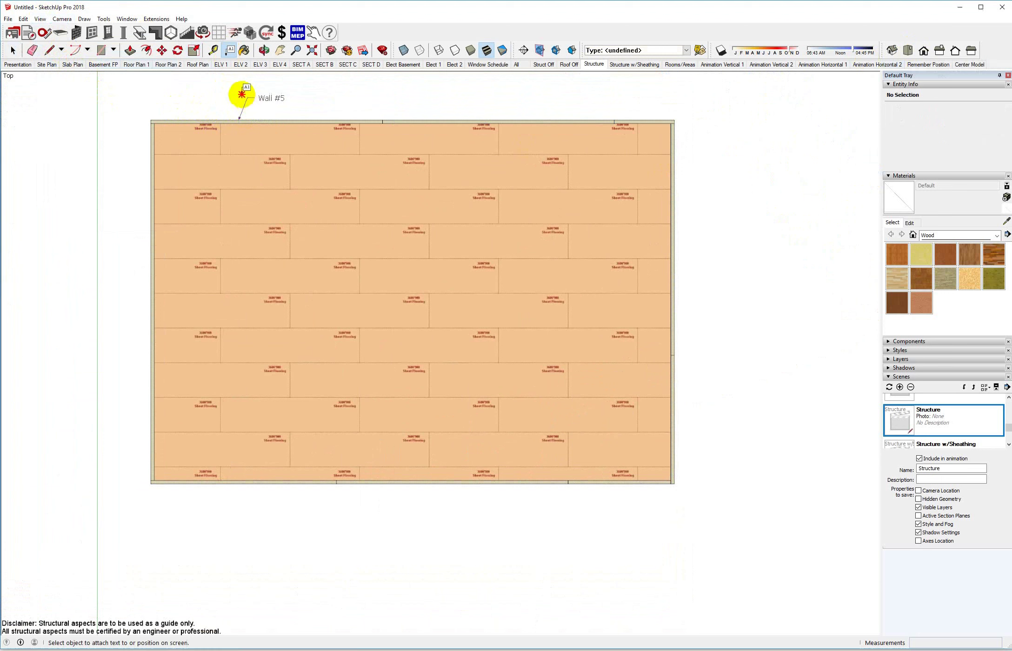
Step: Attach leader labels with the default wall names to the middle window section and the short corner section, placed outside the frame
click(422, 120)
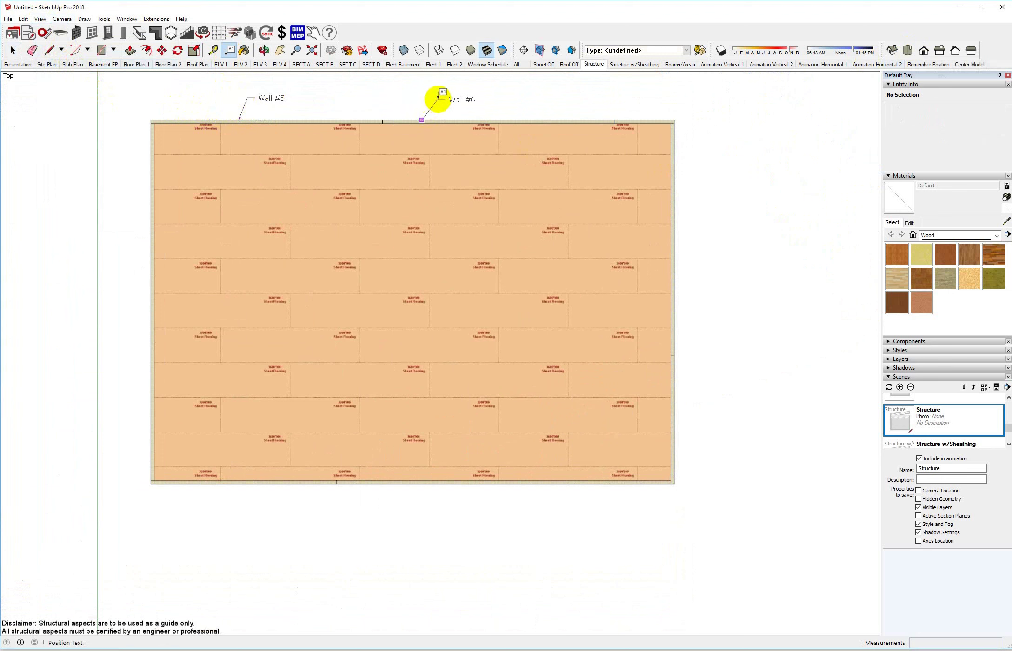
click(440, 97)
click(554, 106)
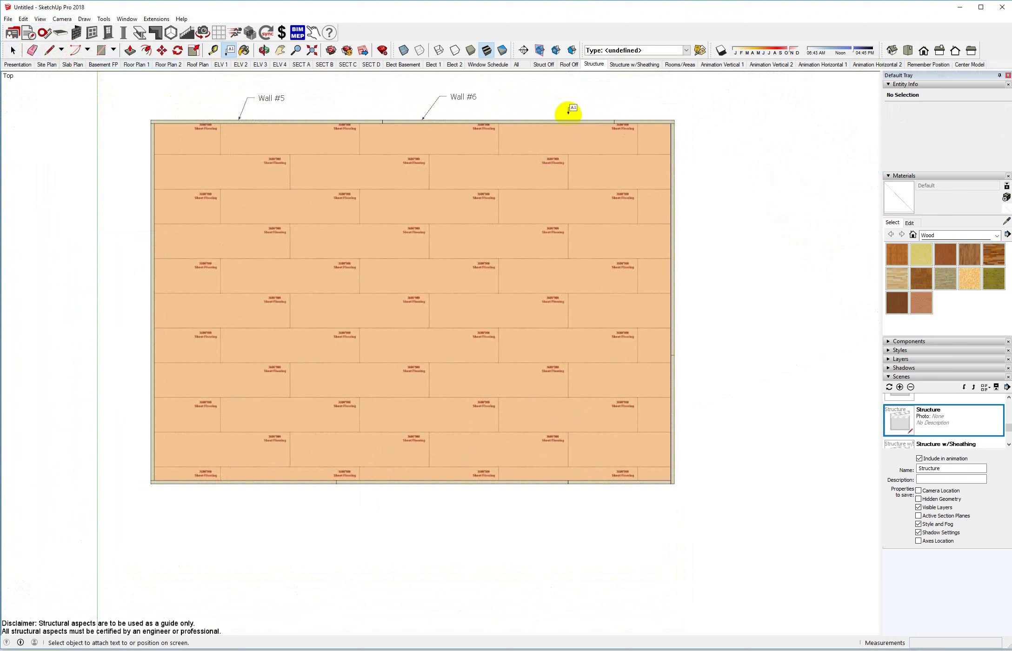
click(634, 119)
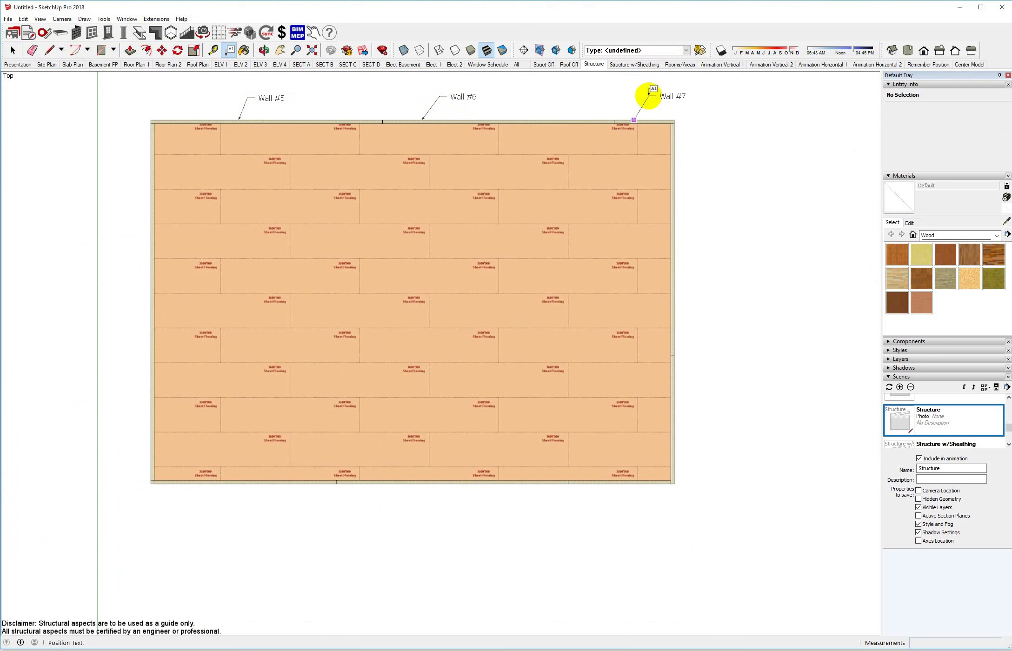
click(650, 96)
click(701, 150)
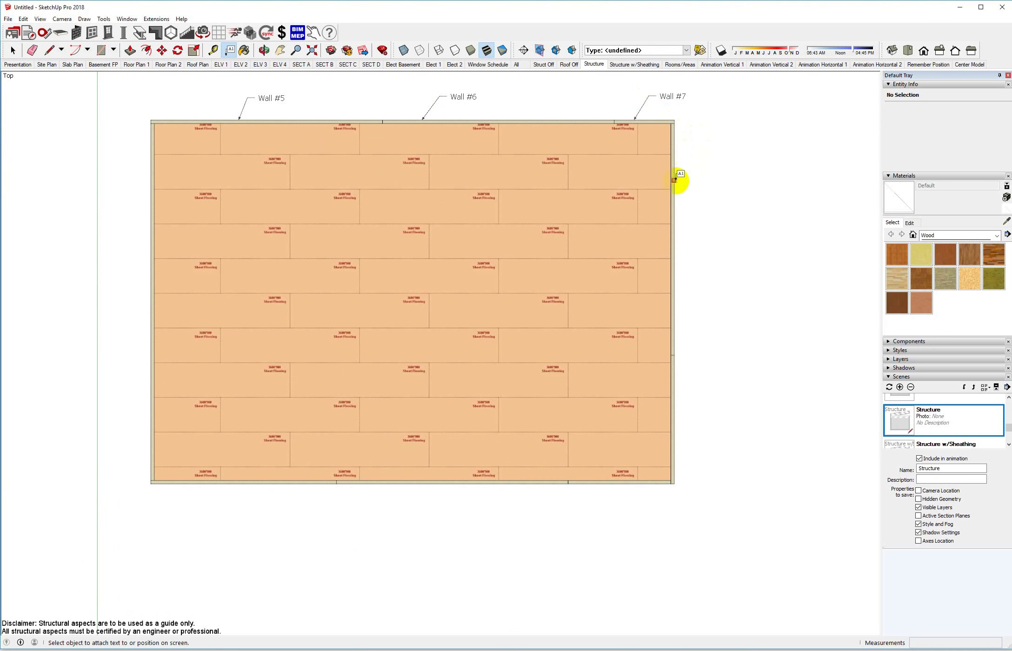
Step: Label both wall sections of the adjoining side with leader text showing their default names, placed outside the frame
click(674, 180)
click(714, 187)
click(710, 292)
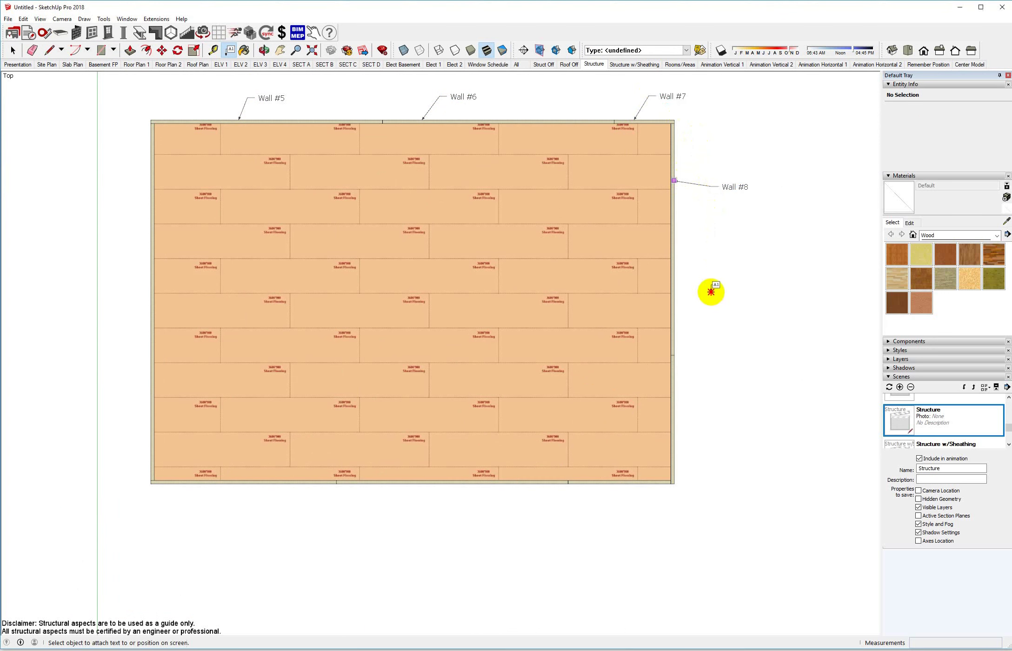
click(674, 394)
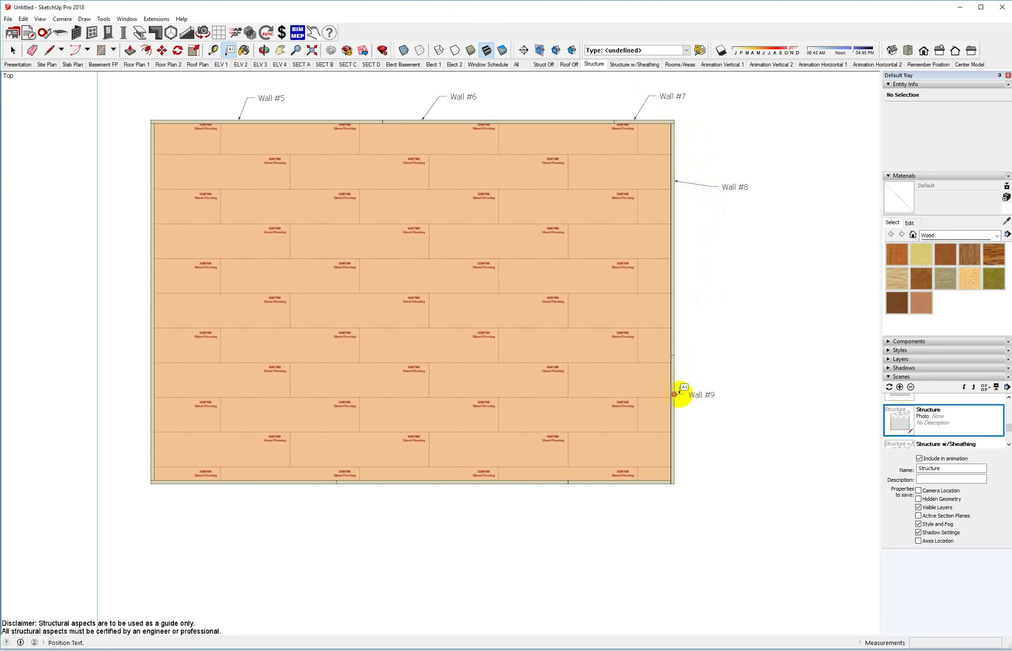
click(719, 402)
click(623, 502)
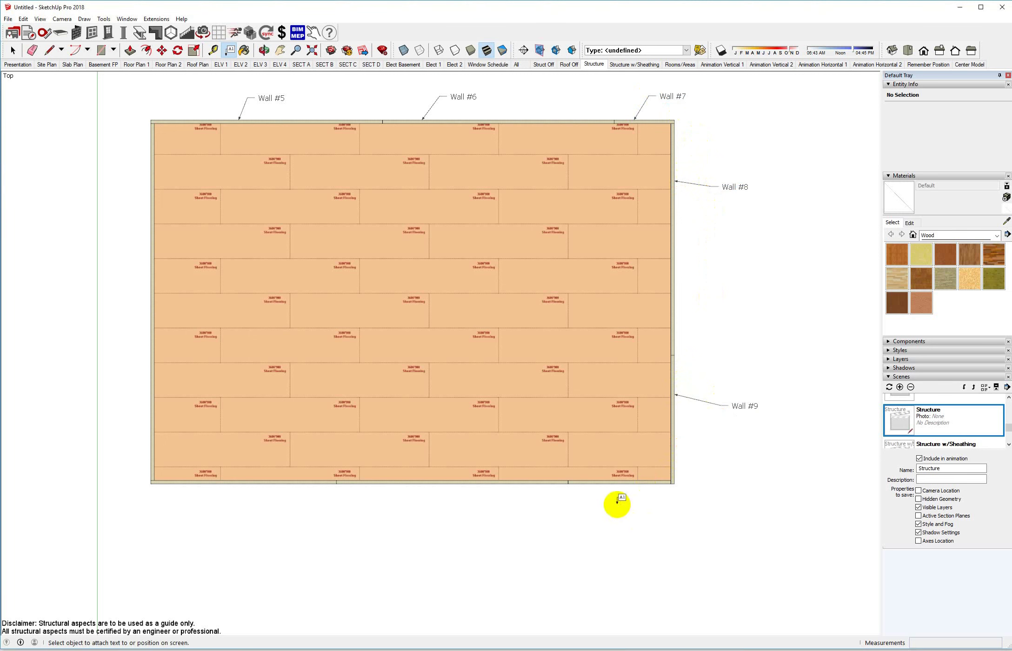
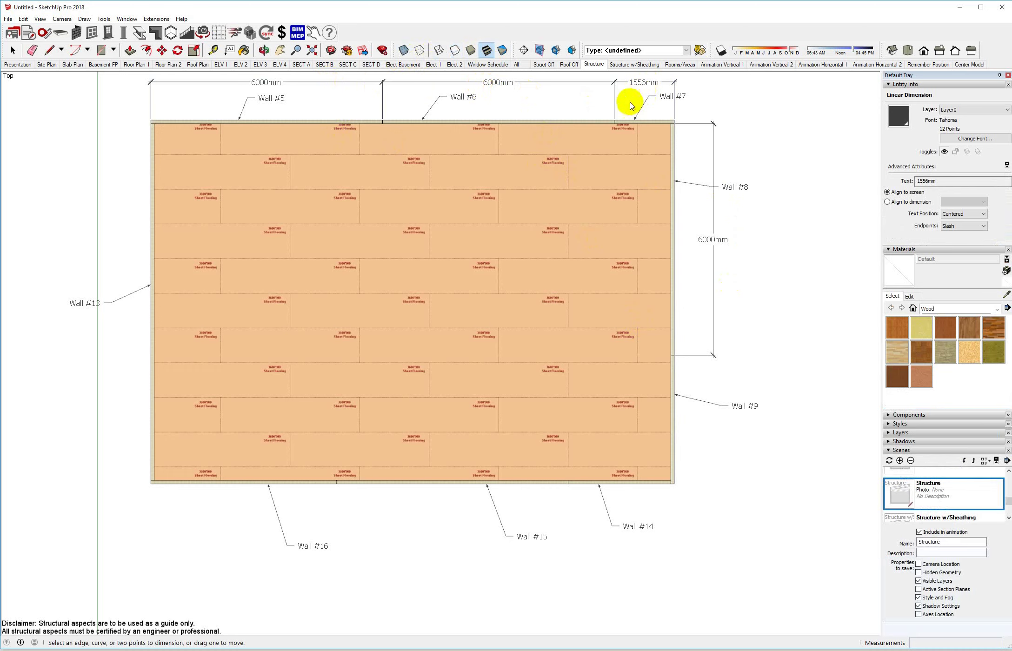
Step: Show the labelled frame in 3D and select Wall #5 together with its connected walls
middle_drag(511, 244, 523, 201)
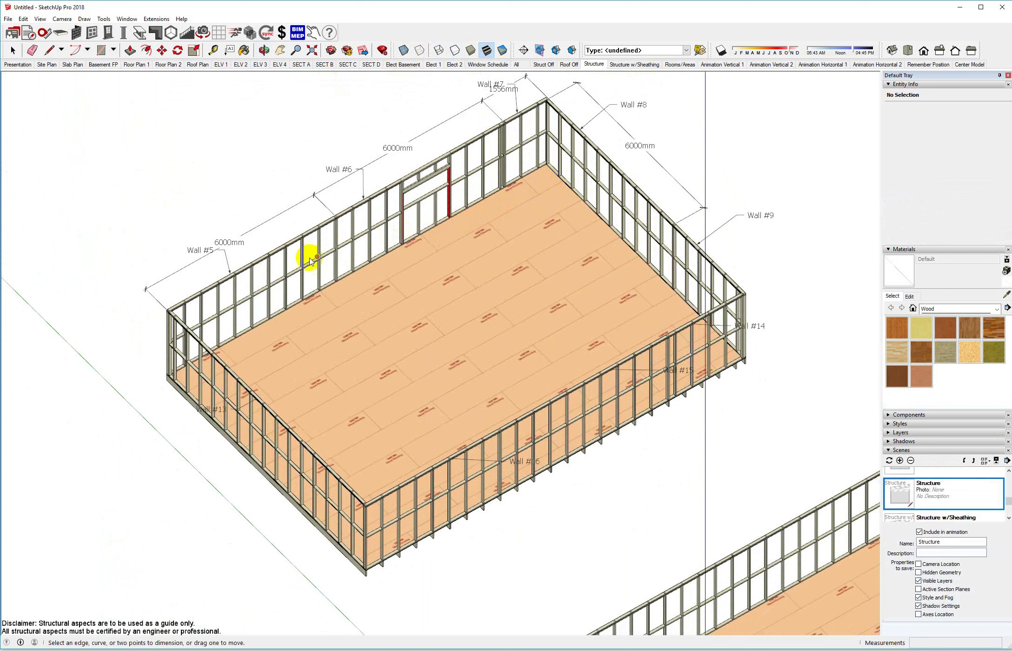
key(space)
right_click(252, 268)
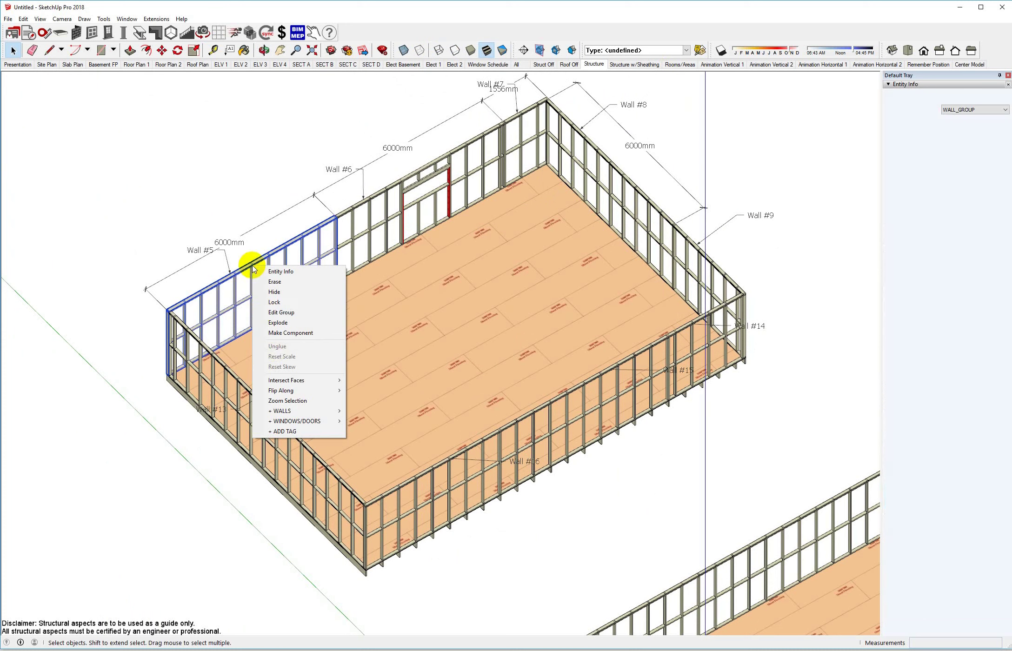
mouse_move(283, 411)
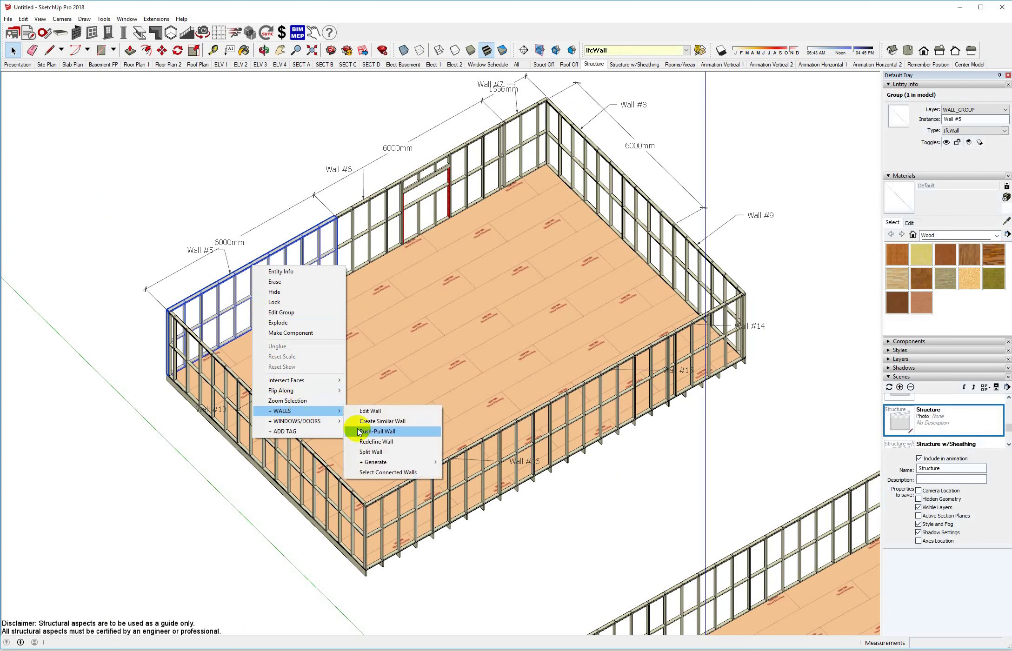
click(396, 473)
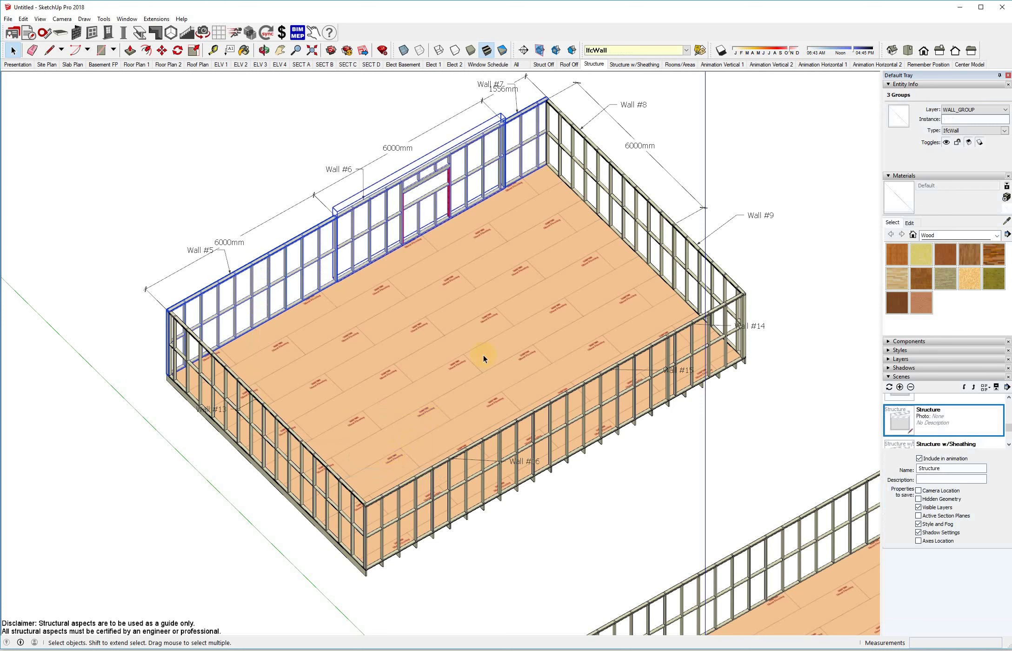
Step: Hide all wall sections around this floor except Wall #5, along with the floor itself
shift+click(585, 148)
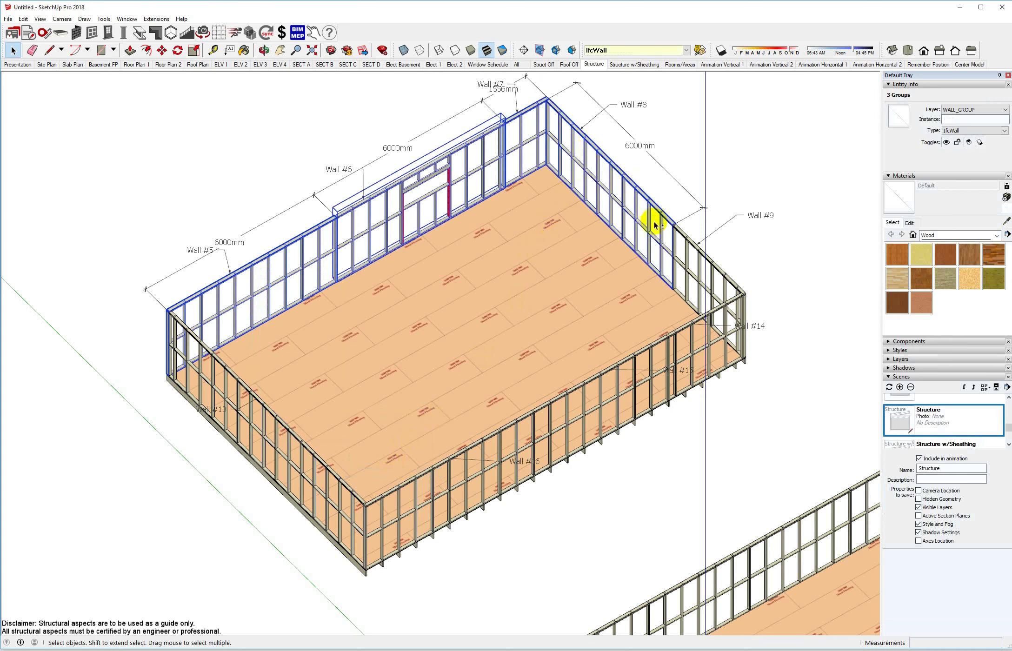
shift+click(687, 246)
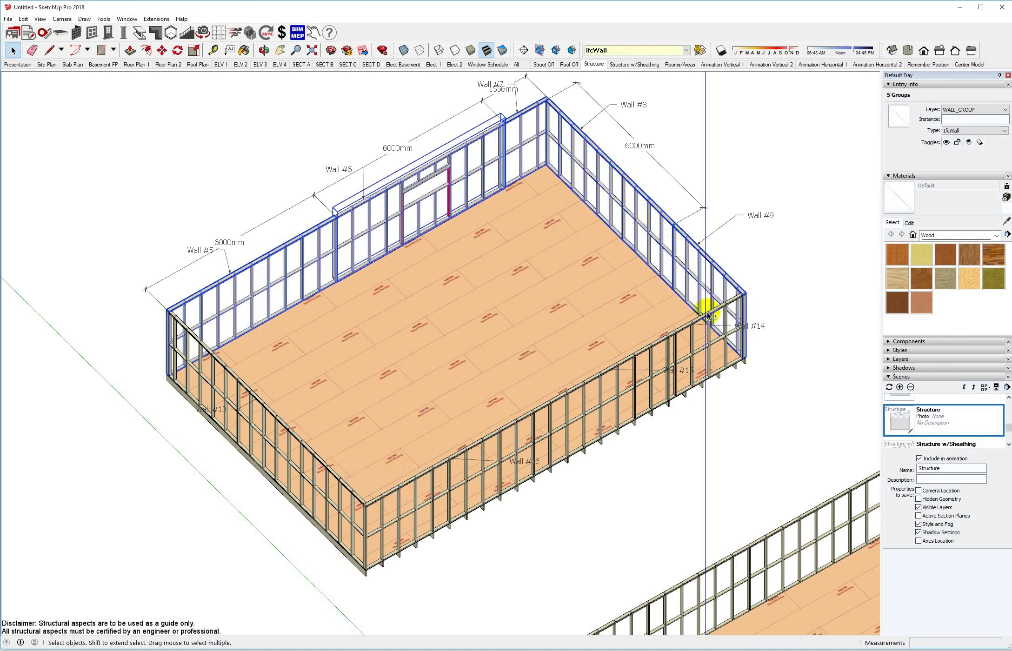
shift+click(659, 342)
shift+click(591, 393)
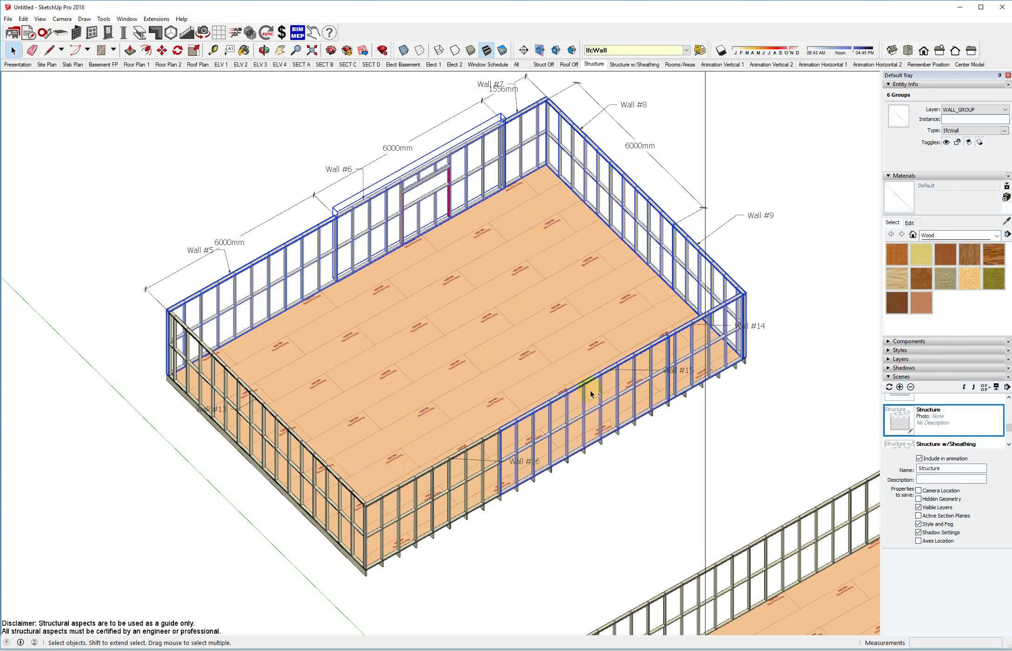
shift+click(462, 456)
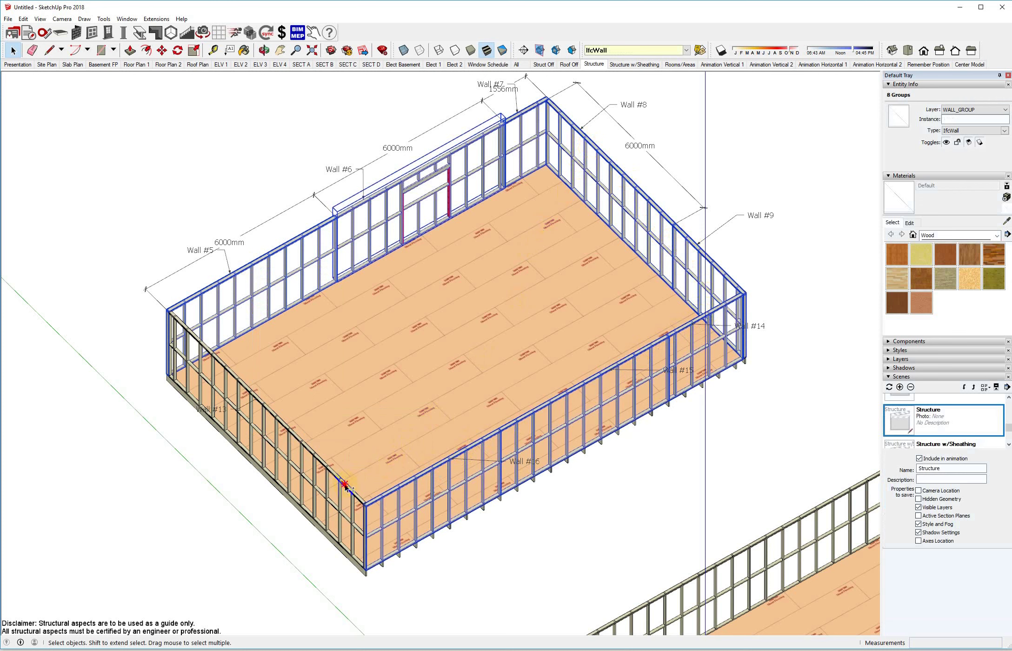
shift+click(344, 485)
shift+click(263, 260)
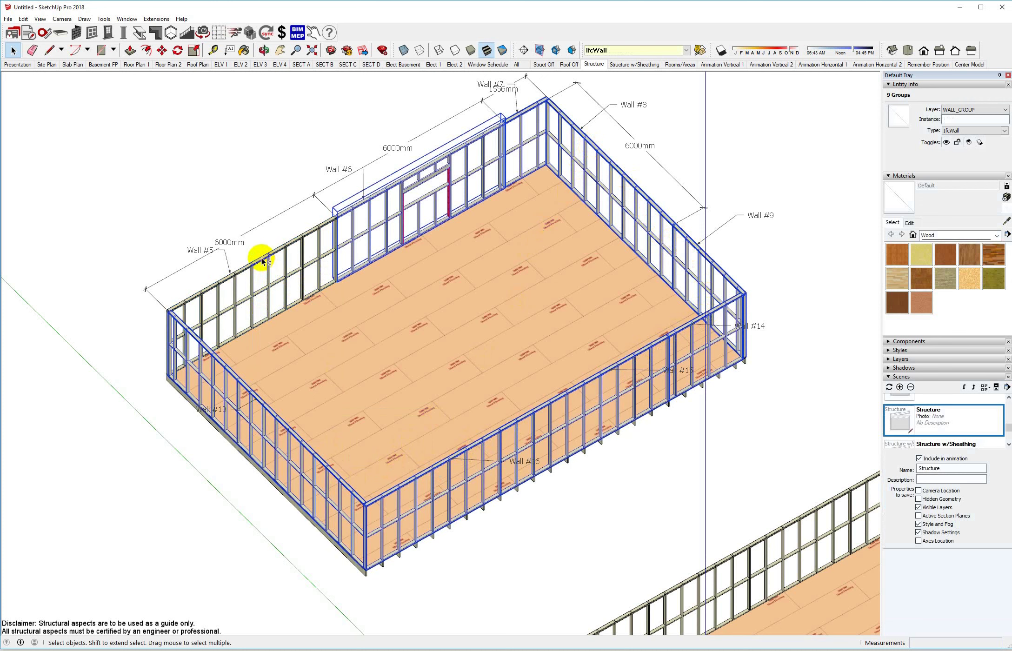
right_click(378, 196)
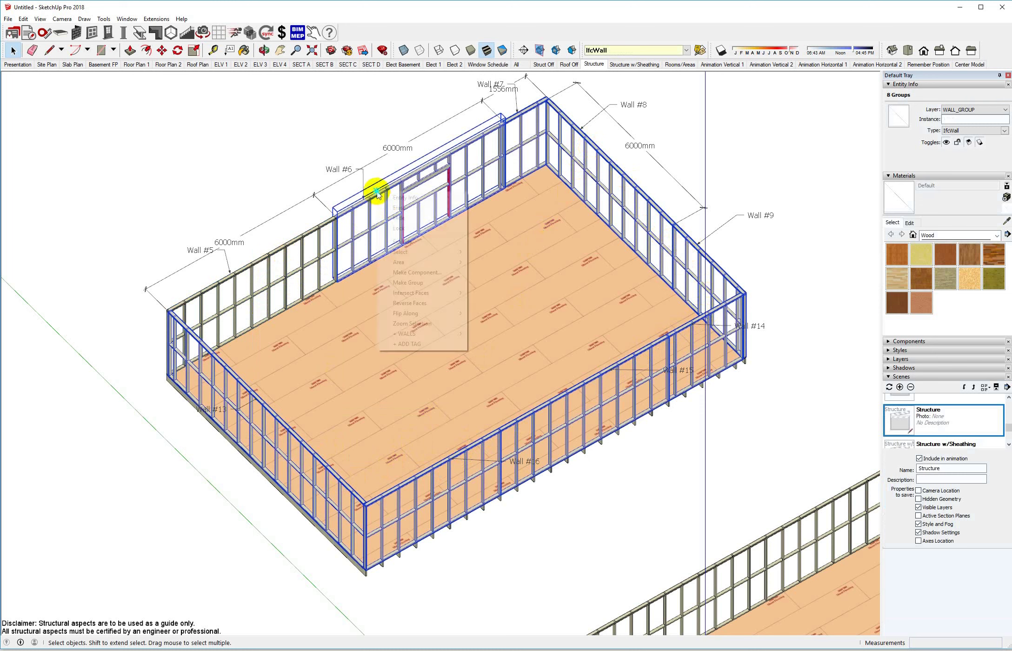
click(398, 219)
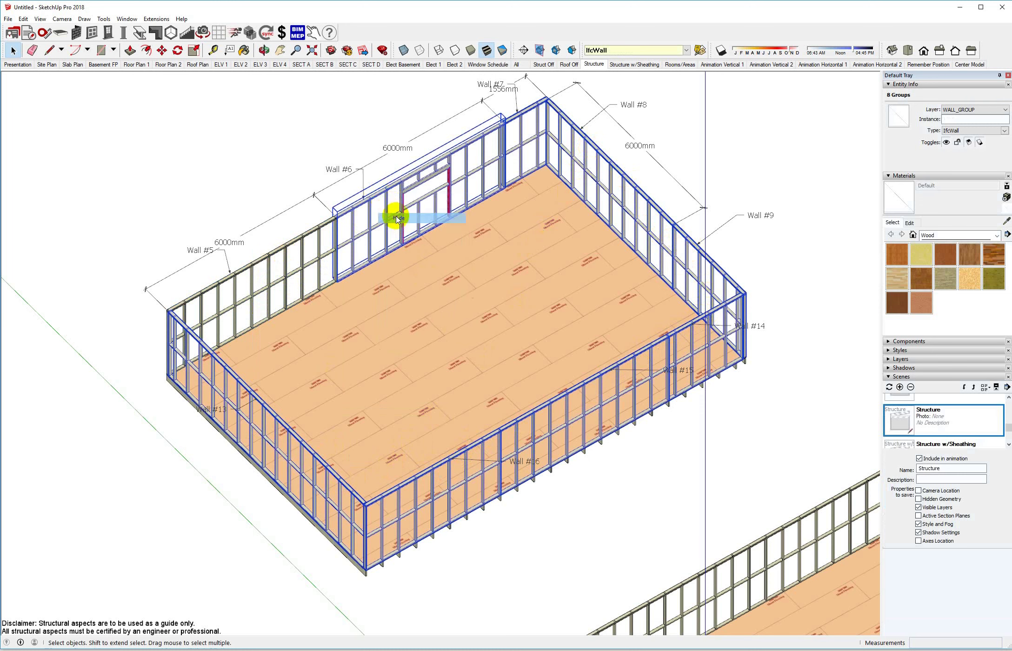
right_click(425, 279)
click(464, 308)
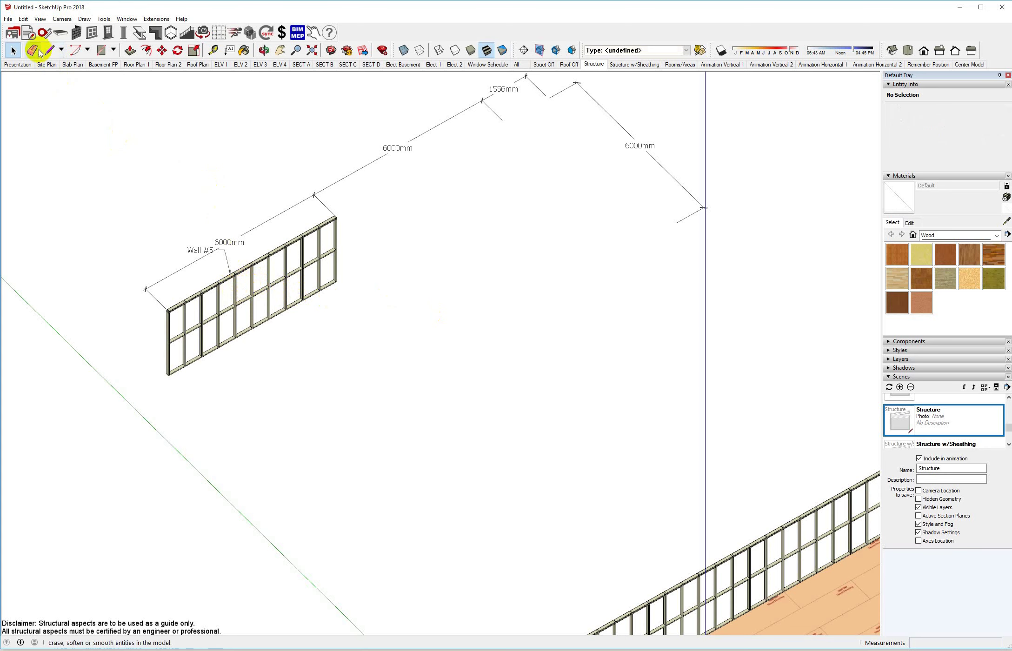
Step: Generate the material takeoff report and examine the timber list under 17A_FRAME
click(17, 32)
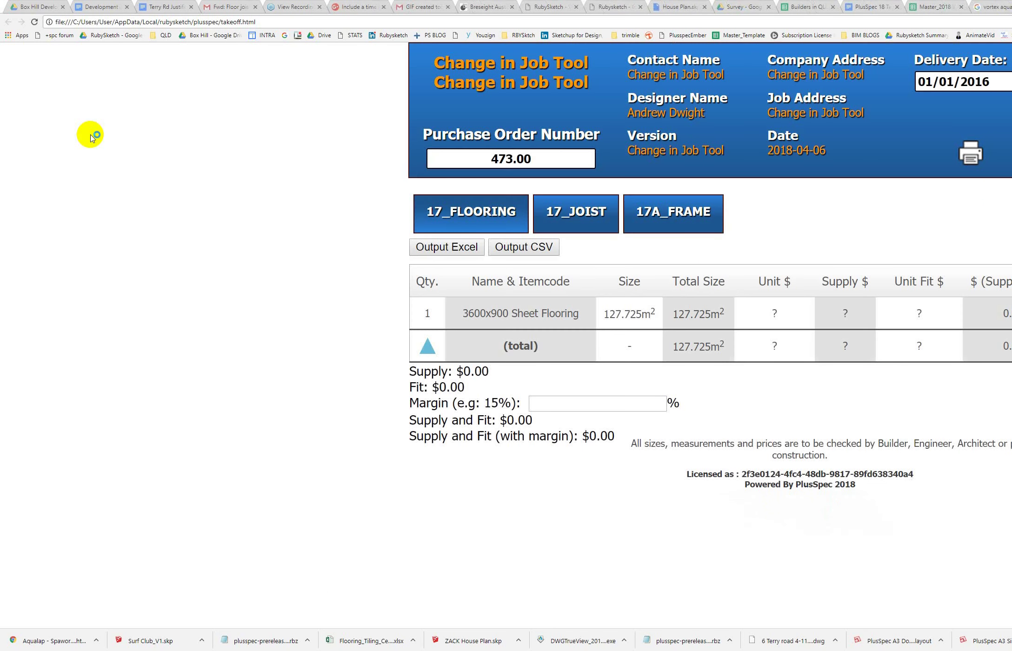
click(644, 211)
scroll(556, 382, down, 2)
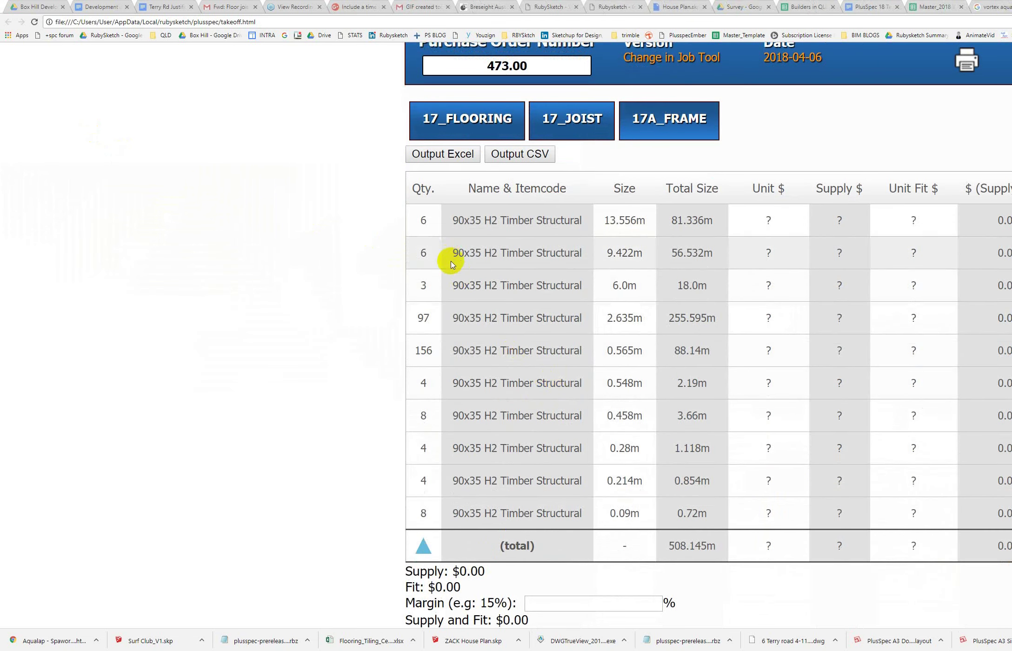
scroll(541, 288, up, 1)
scroll(541, 289, up, 2)
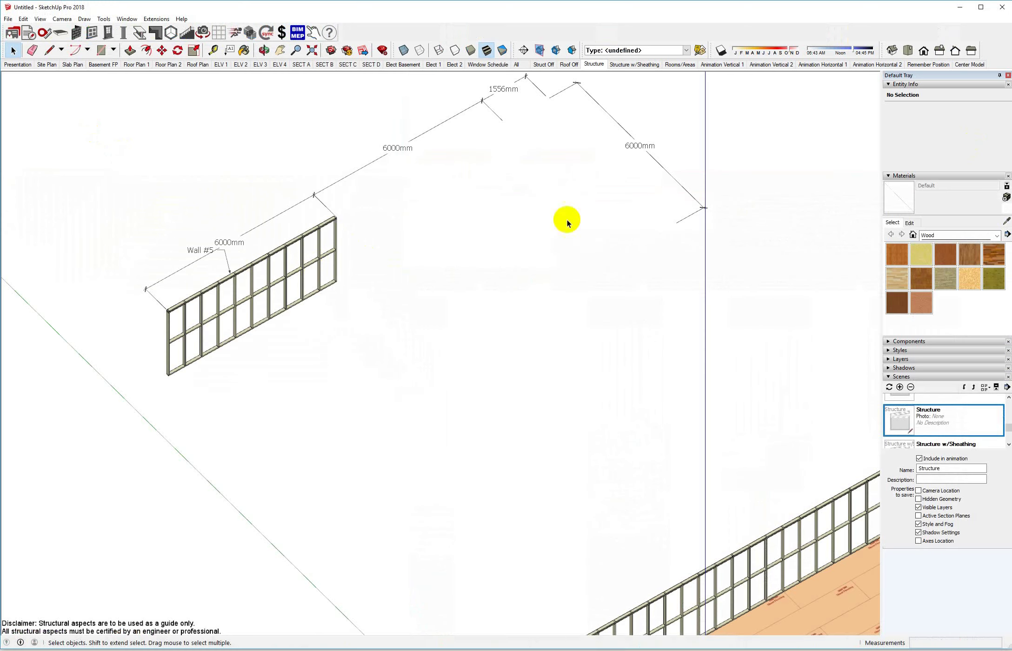
Step: Delete the entire second floor with its wall frame, keeping the isolated Wall #5 section
scroll(260, 277, down, 3)
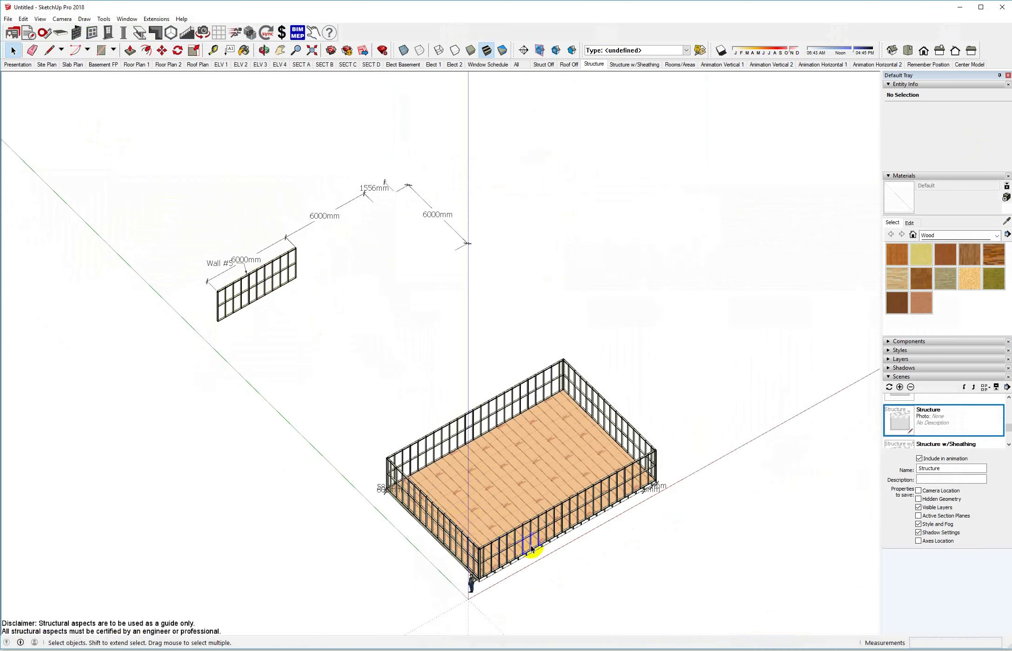
middle_drag(531, 549, 582, 524)
drag(674, 572, 394, 318)
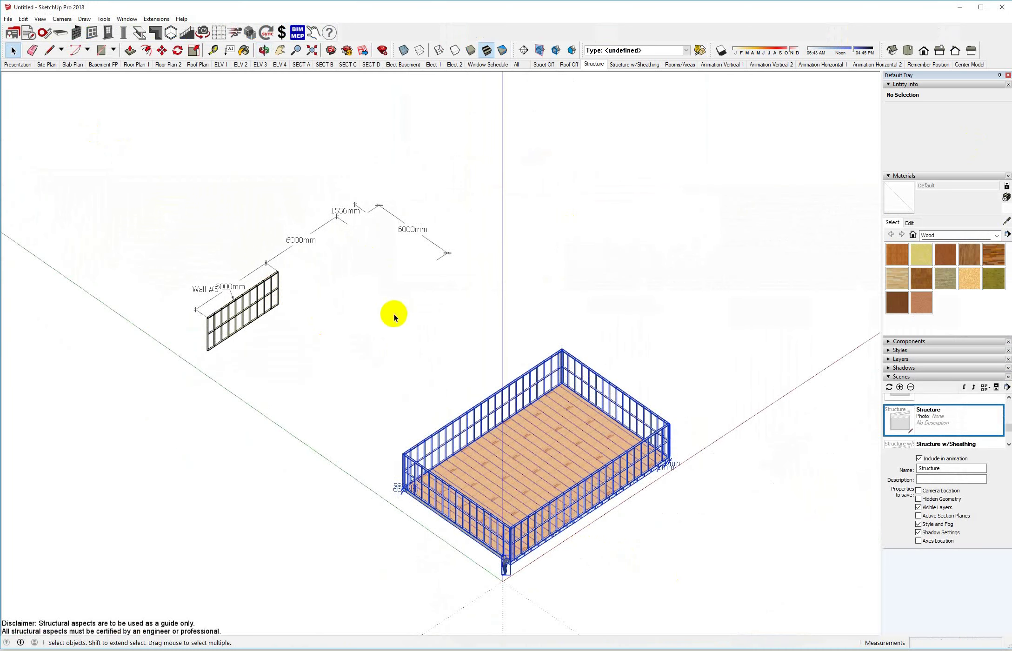
key(Delete)
scroll(229, 310, up, 2)
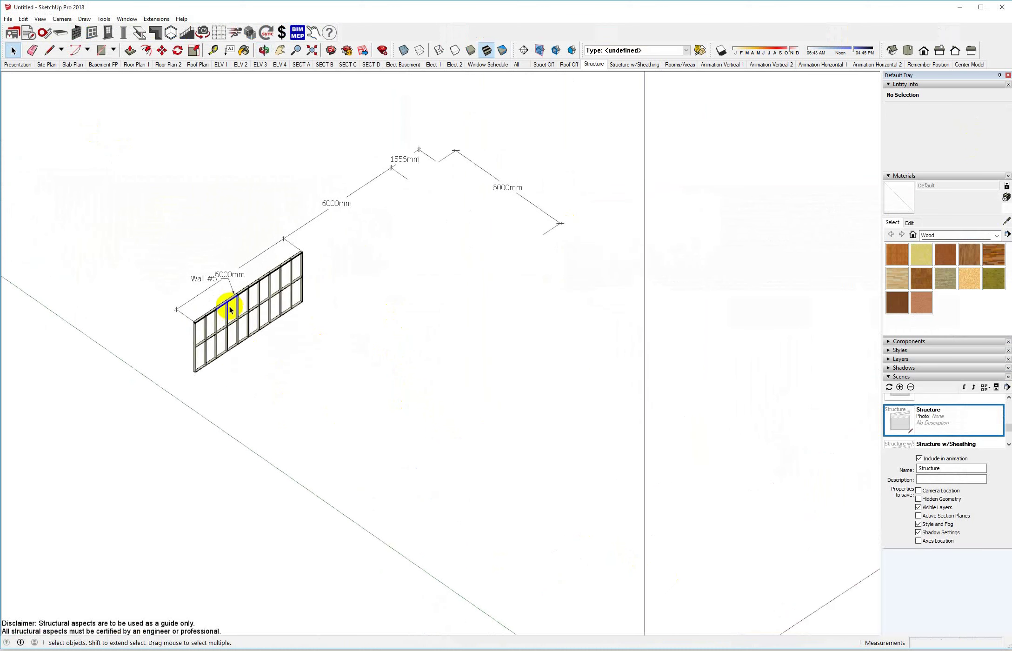
scroll(228, 303, up, 2)
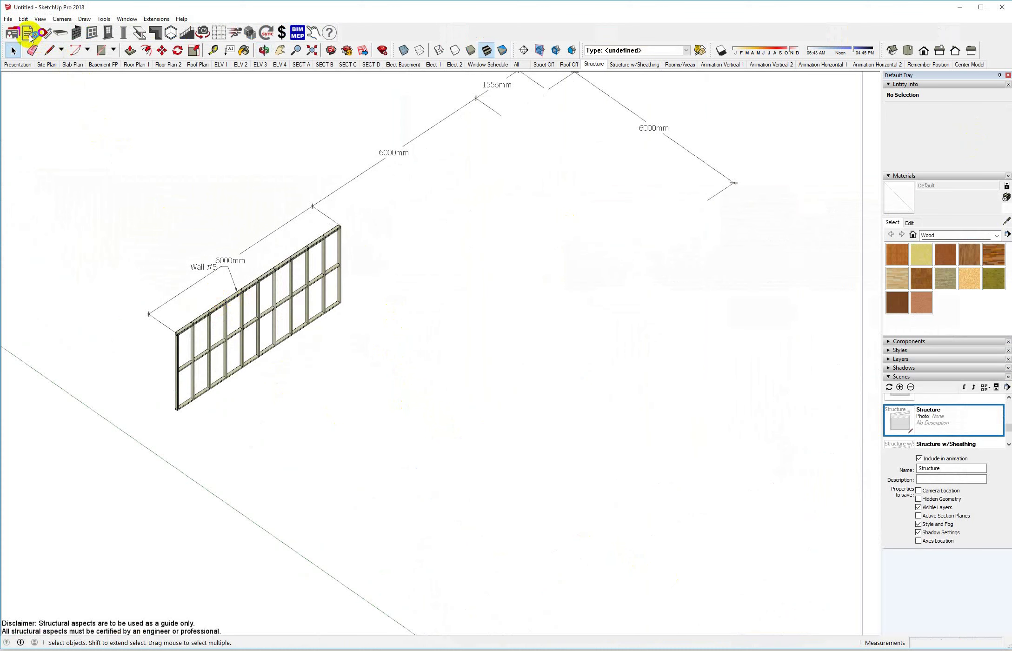
Step: Generate the takeoff report for the isolated wall section and set its purchase order field to "wall 5"
click(28, 34)
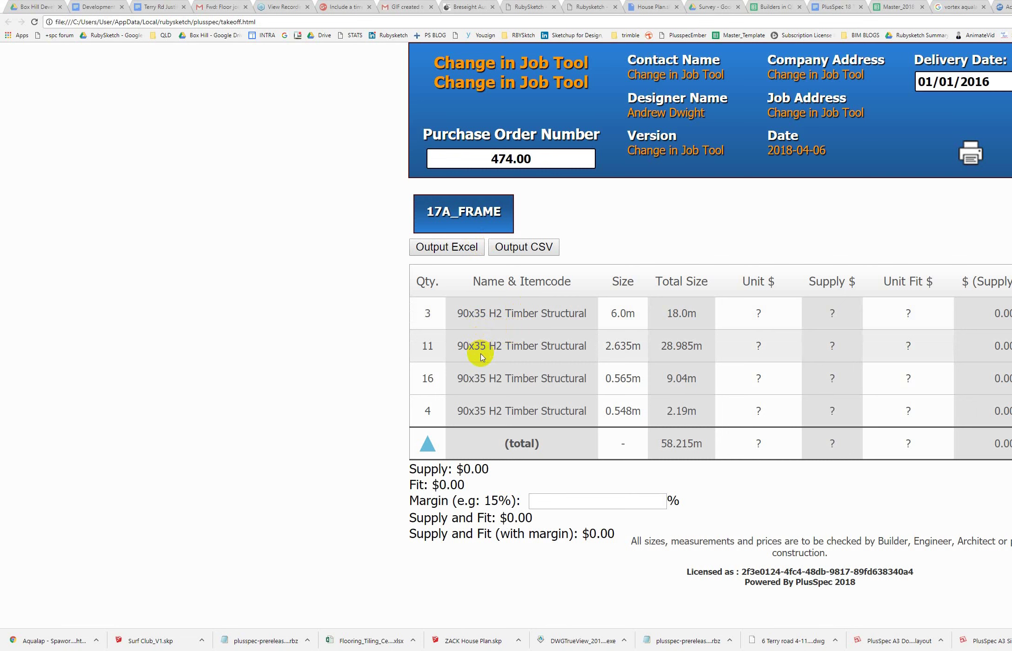
drag(549, 159, 475, 155)
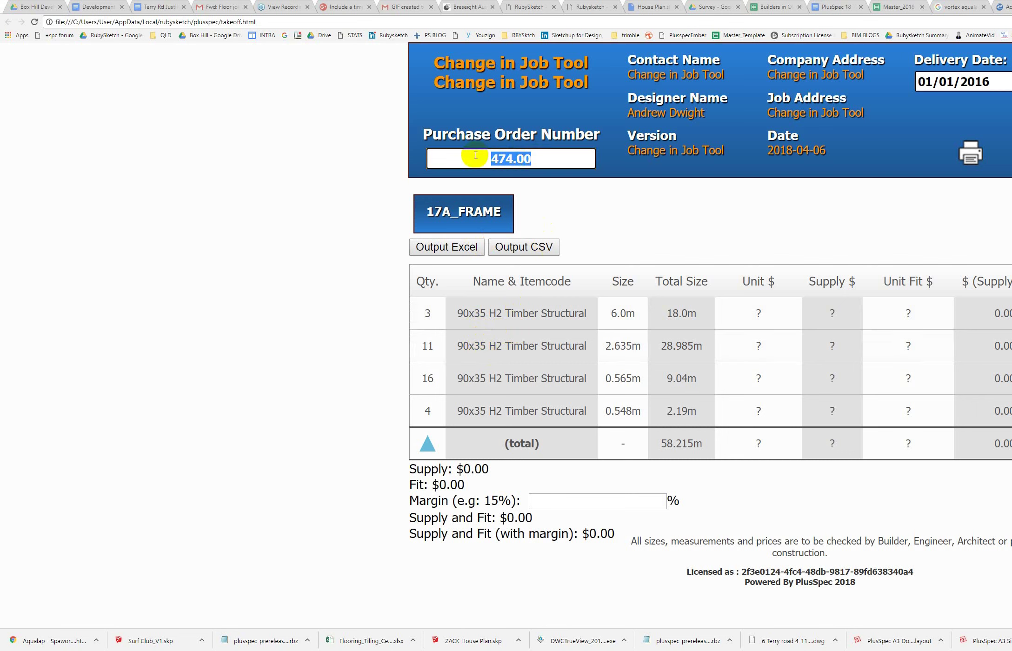
text(wall 5)
click(592, 223)
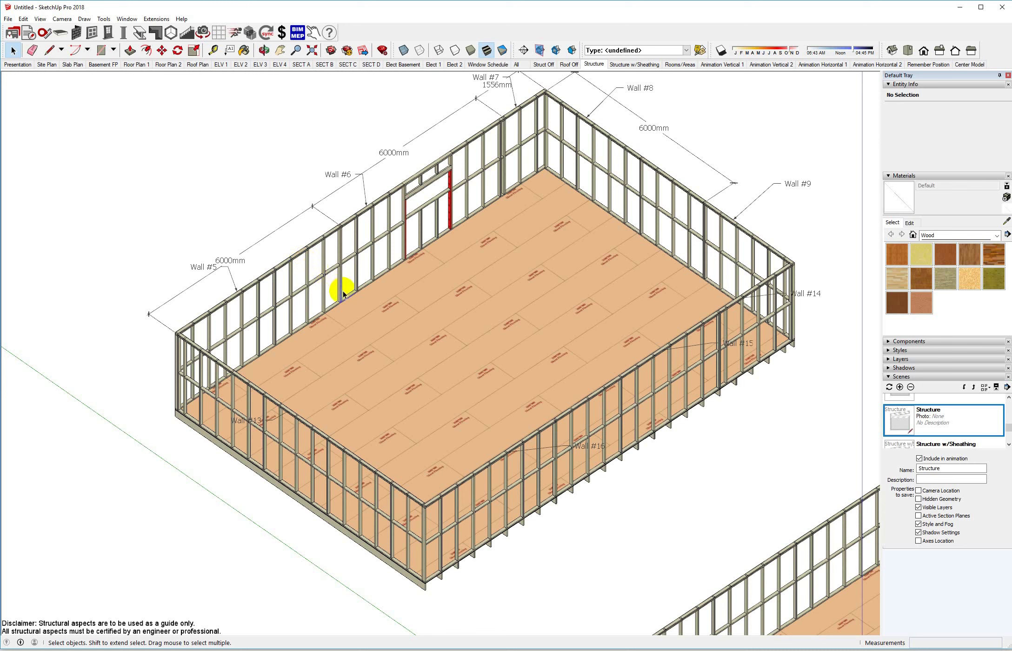
Step: Hide everything in the model except Wall #6, the section containing the window
key(ctrl+a)
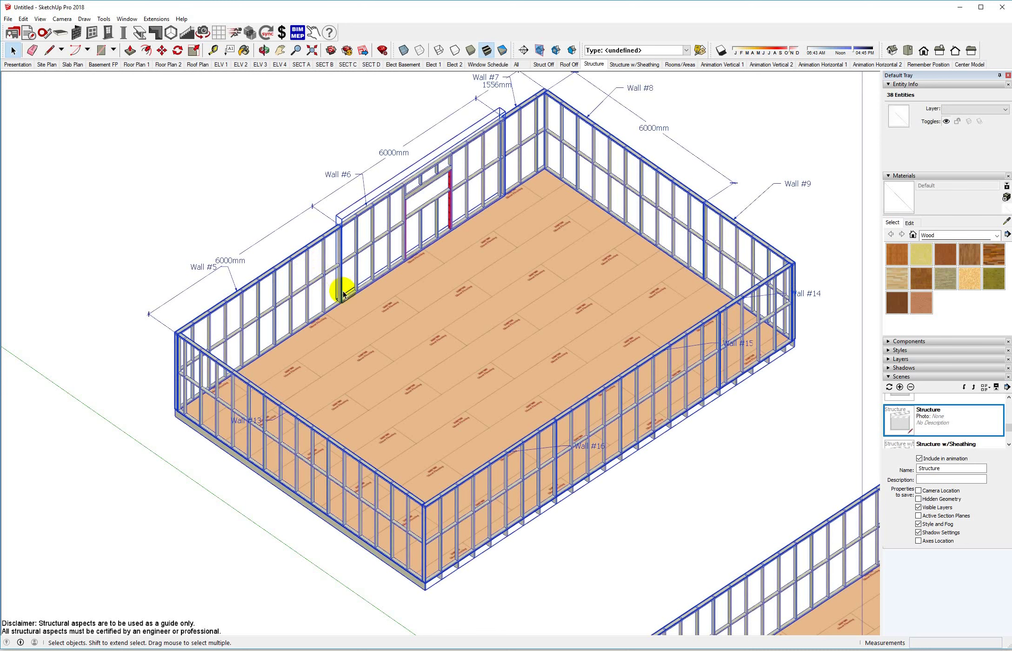
shift+click(371, 208)
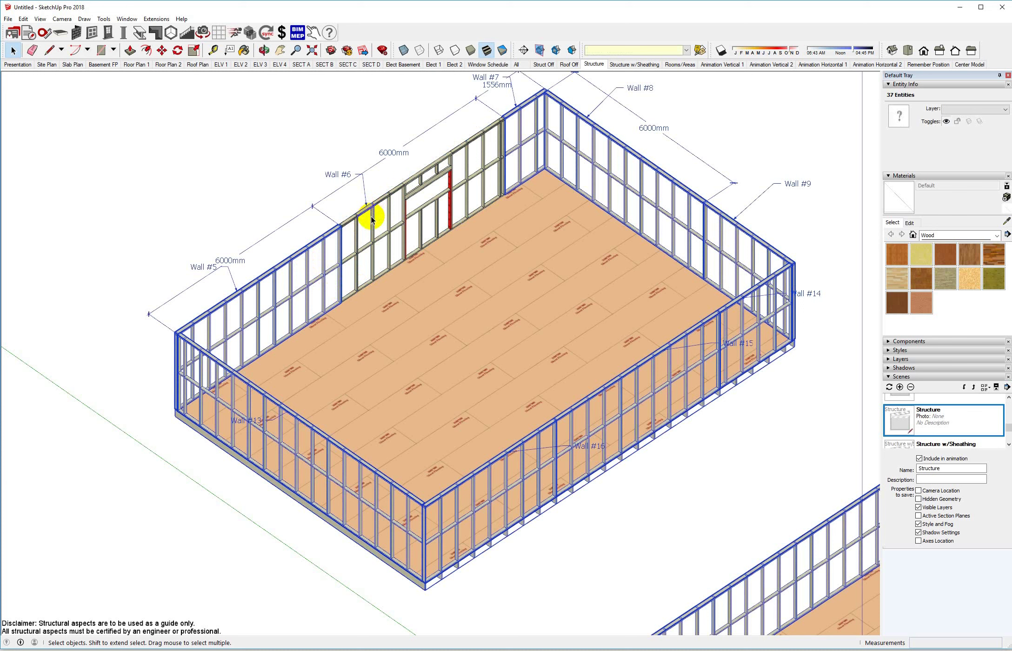
right_click(326, 230)
click(346, 260)
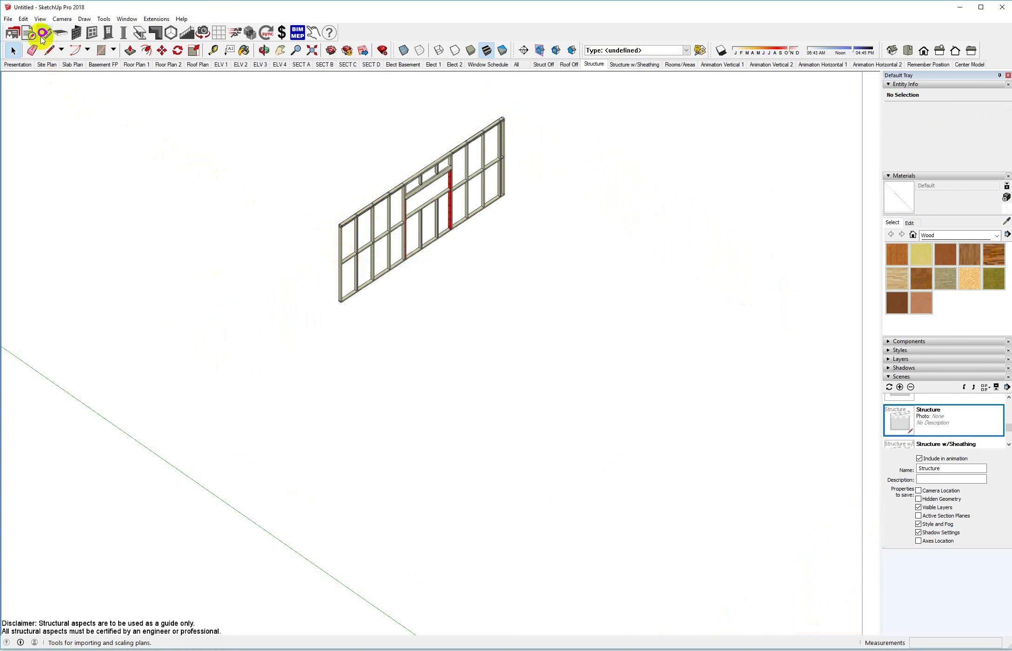
Step: Generate the takeoff report for the isolated window section and set its purchase order field to "wall 6"
click(29, 34)
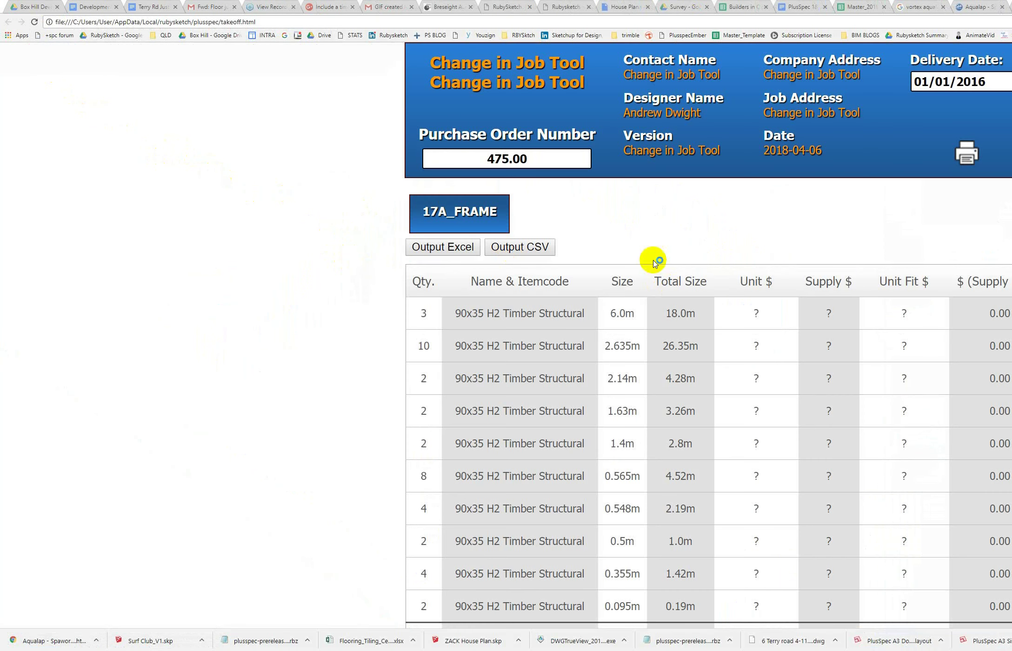
double_click(530, 158)
text(wall 6)
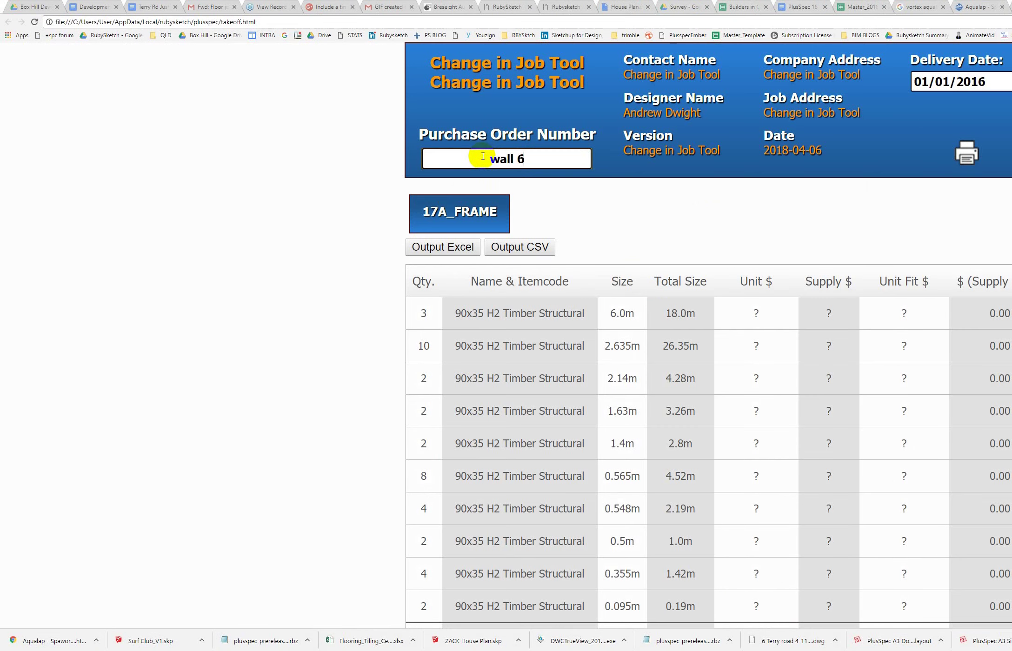
Step: Review the timber quantities, sizes and cost totals in the "wall 6" takeoff report
scroll(639, 244, down, 2)
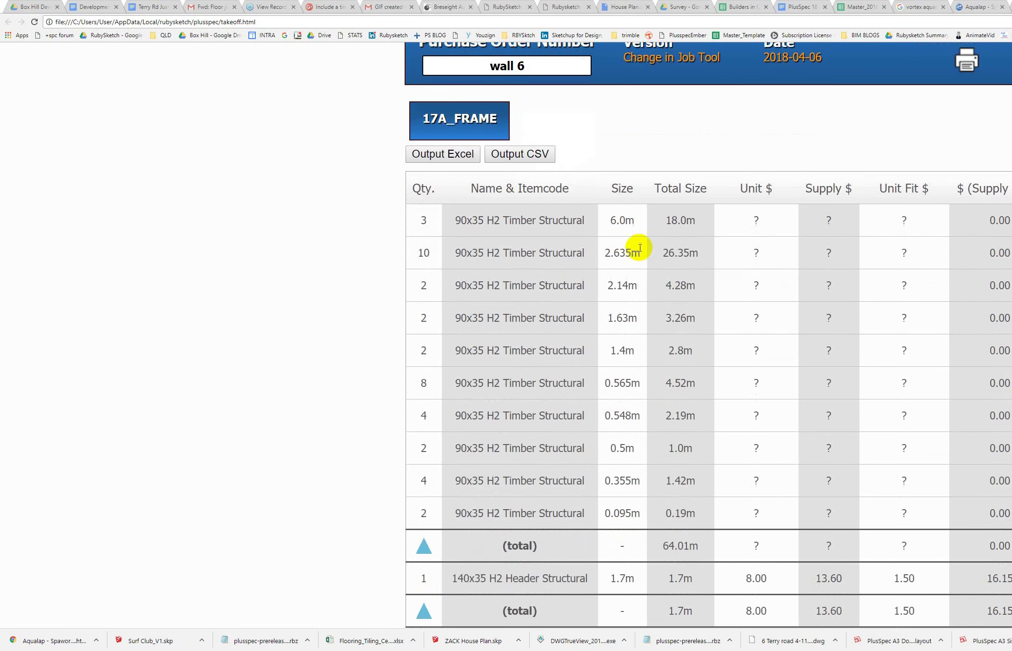
scroll(558, 302, down, 2)
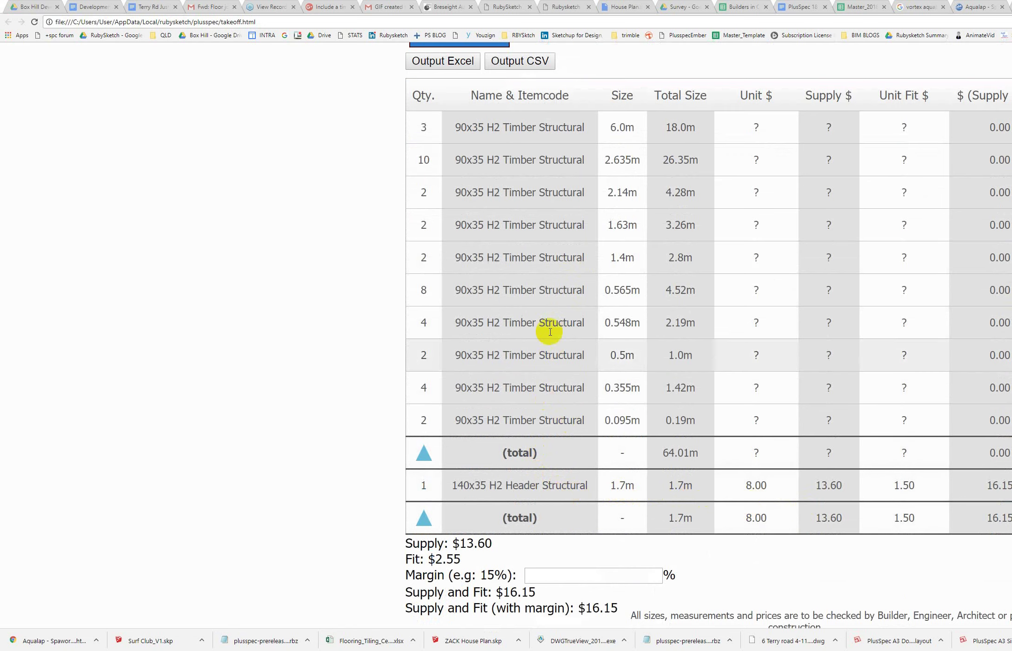
scroll(544, 332, up, 3)
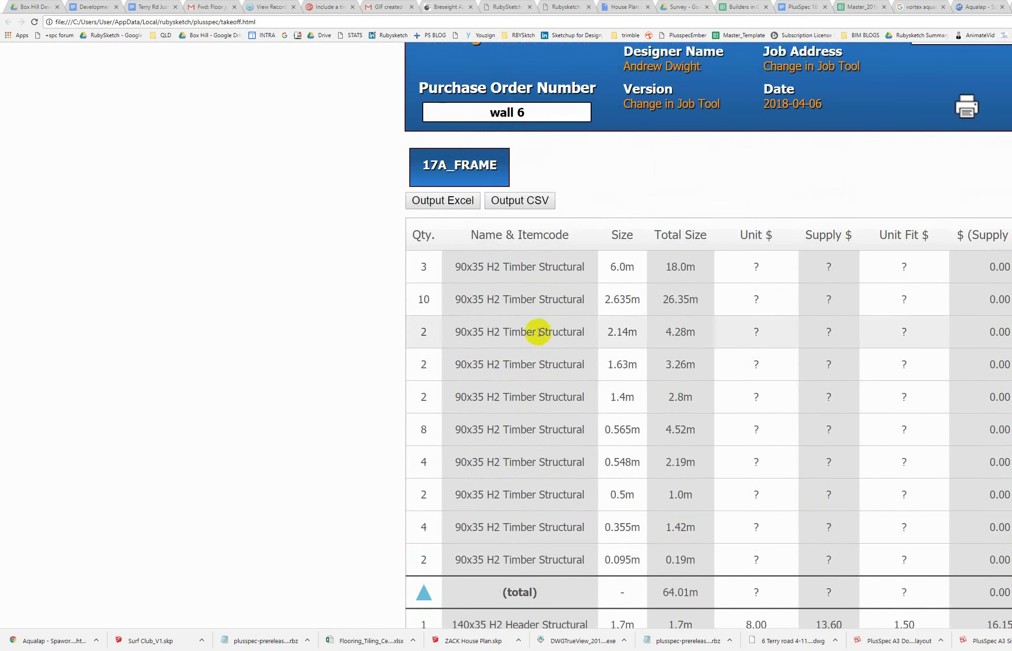
scroll(539, 332, up, 1)
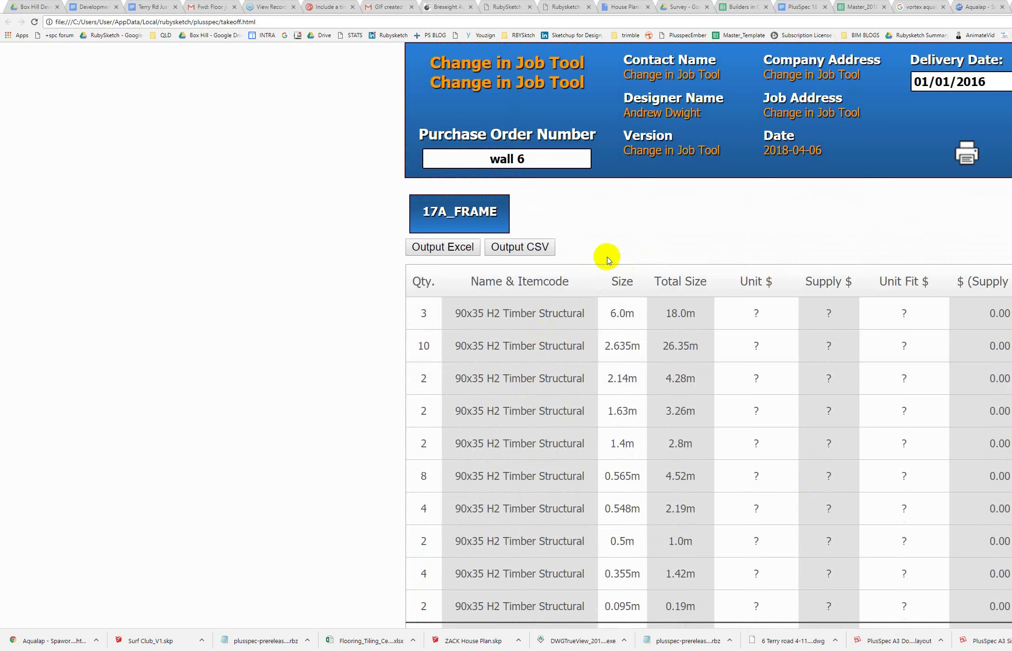
Step: Switch back to SketchUp, restore the hidden model parts and activate the All scene to examine the clad walls and window
key(alt+Tab)
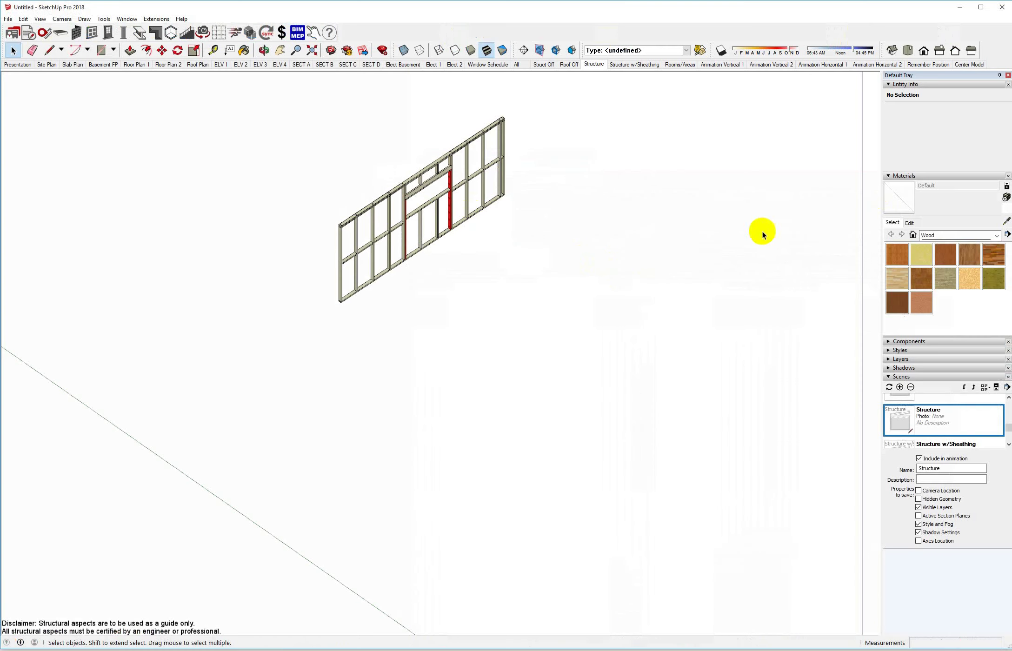
key(shift+z)
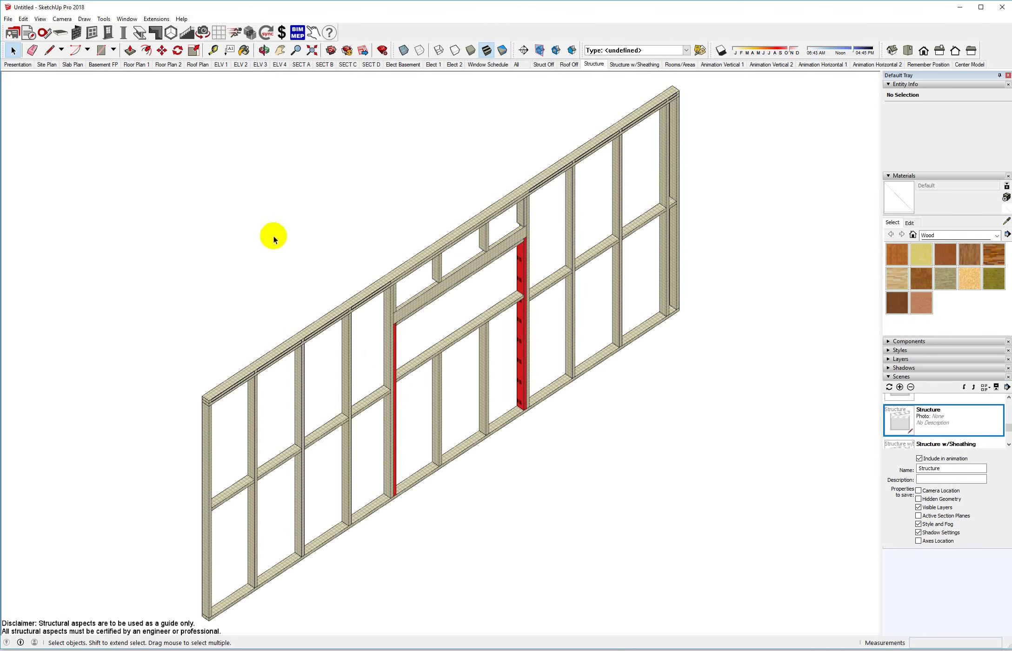
scroll(274, 239, down, 10)
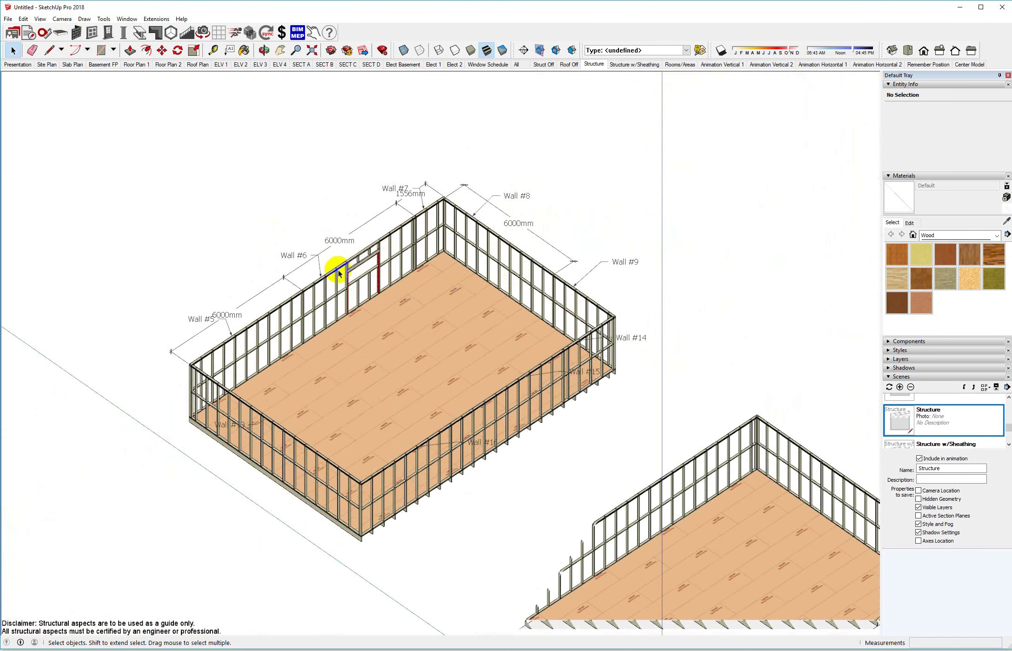
click(517, 64)
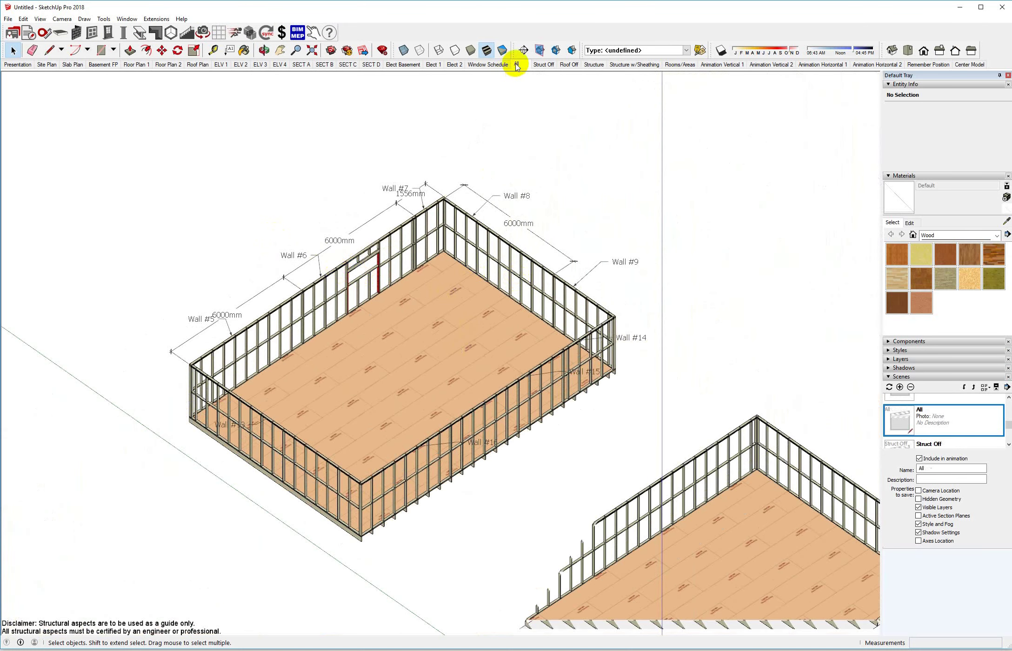
scroll(484, 317, down, 8)
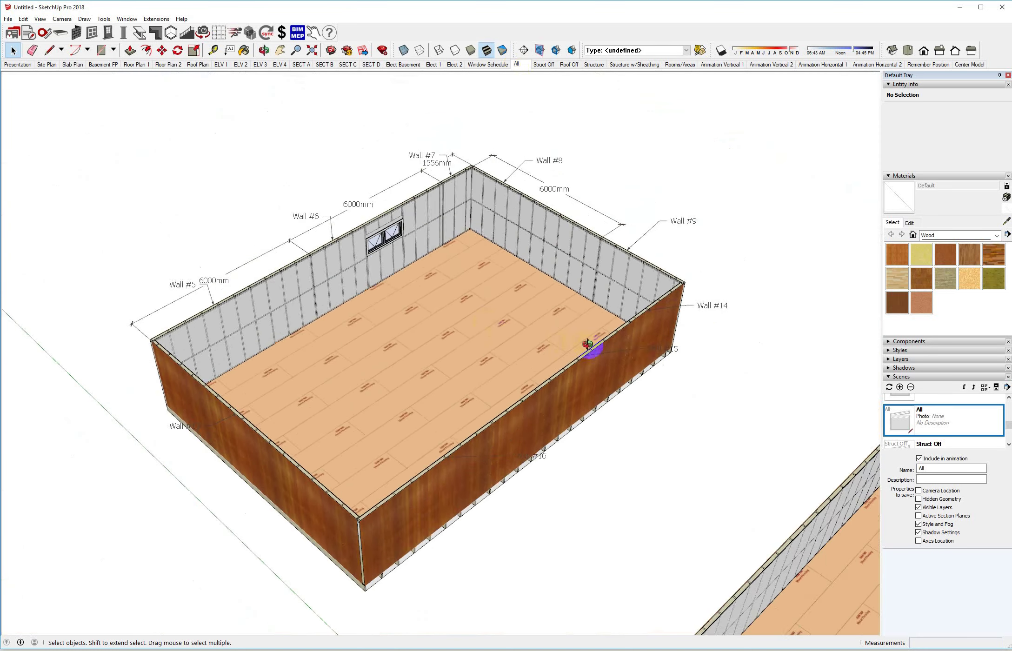
middle_drag(593, 350, 320, 269)
scroll(693, 370, up, 10)
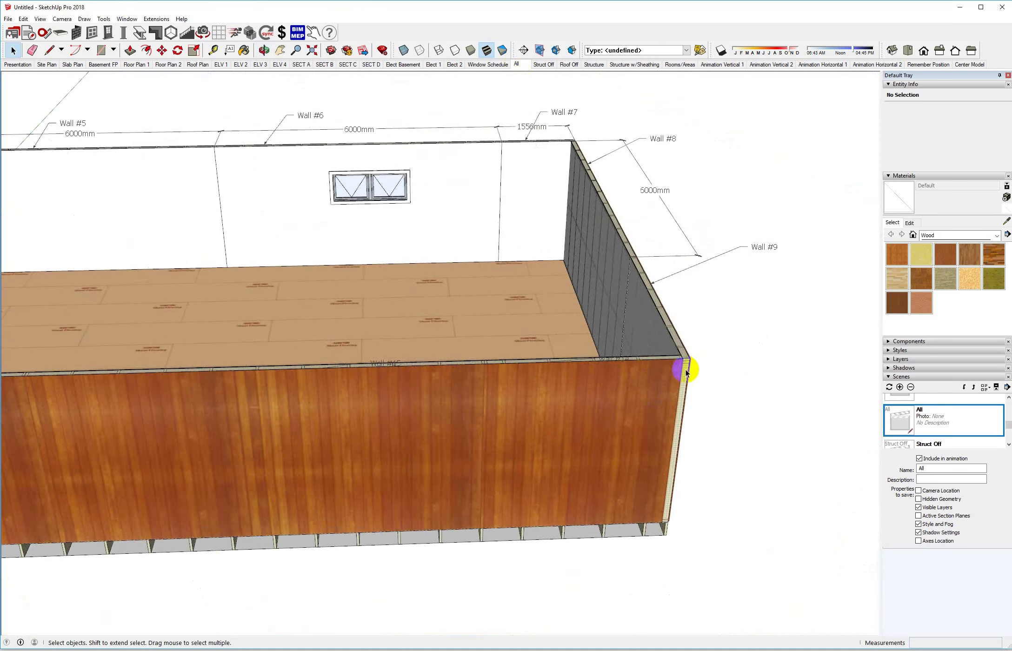
middle_drag(685, 369, 637, 340)
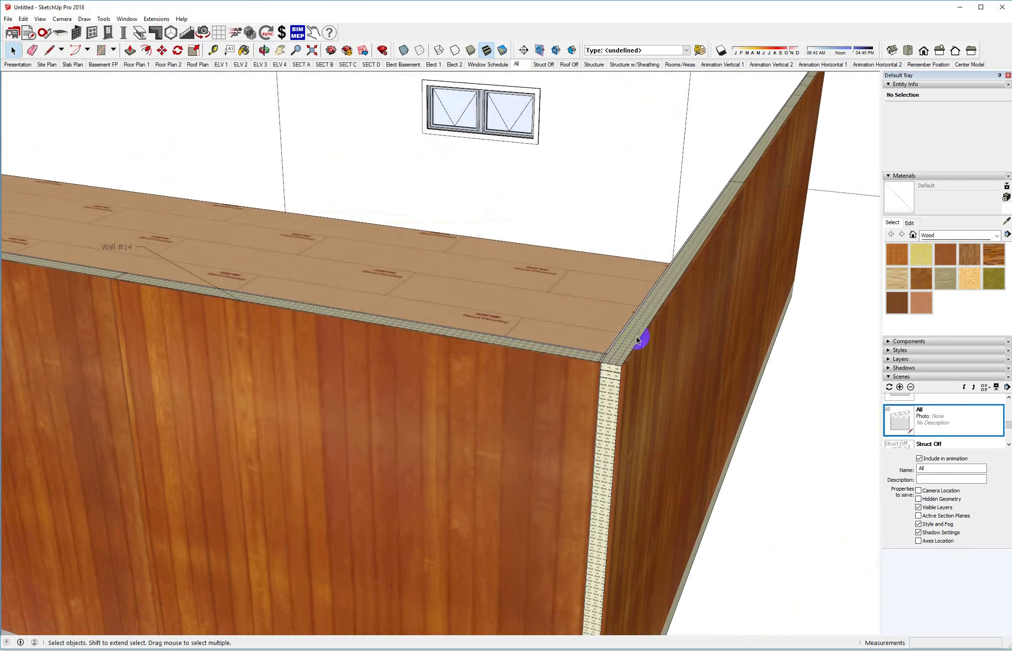
scroll(581, 367, down, 10)
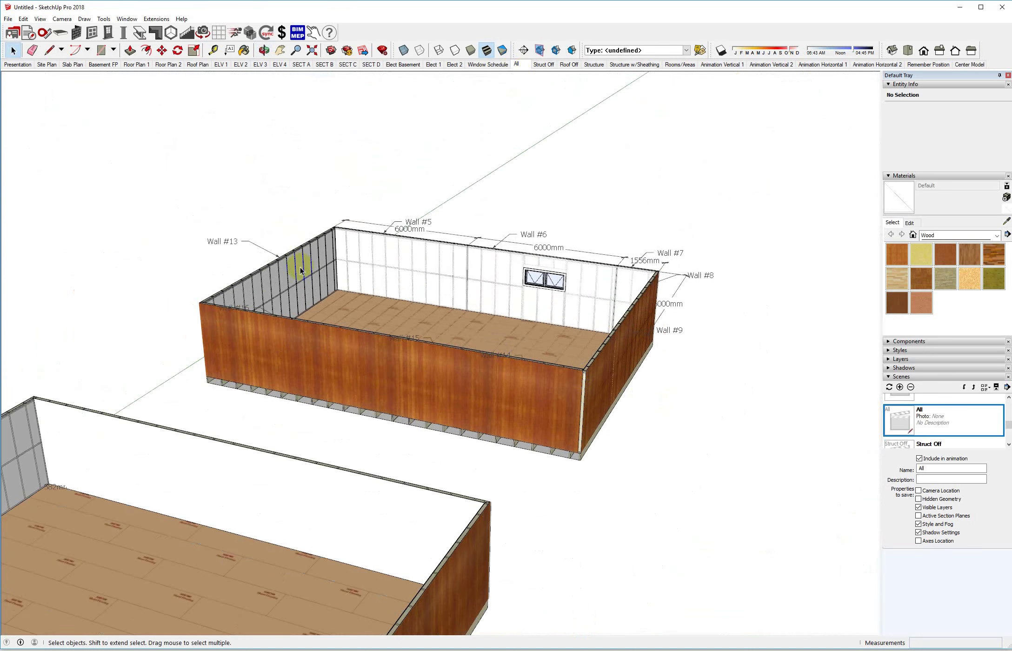
Step: Save the model in the Documents folder as "wall frame cut list"
click(8, 19)
click(28, 64)
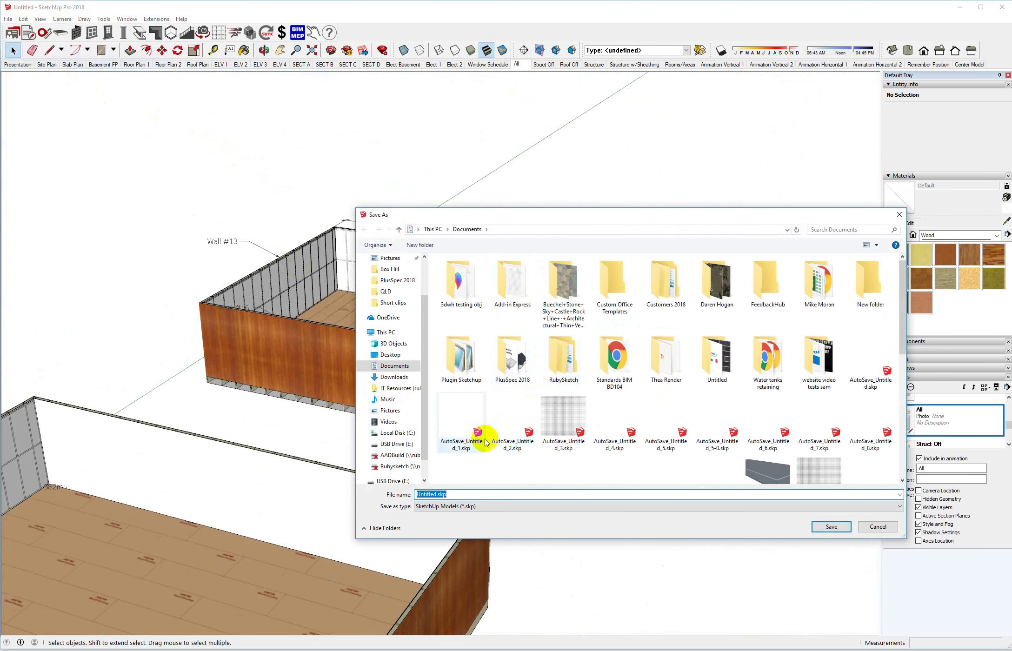
text(wall frame cut list)
click(817, 527)
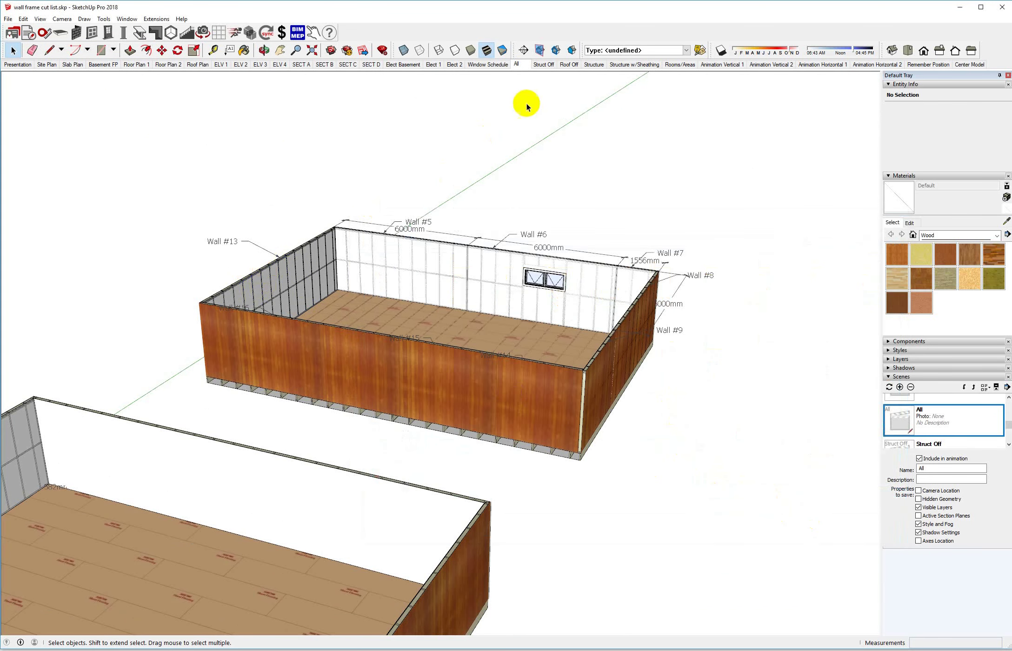
Step: Activate the Structure scene and hide everything in the model except the short Wall #7 section
click(593, 64)
scroll(394, 377, down, 5)
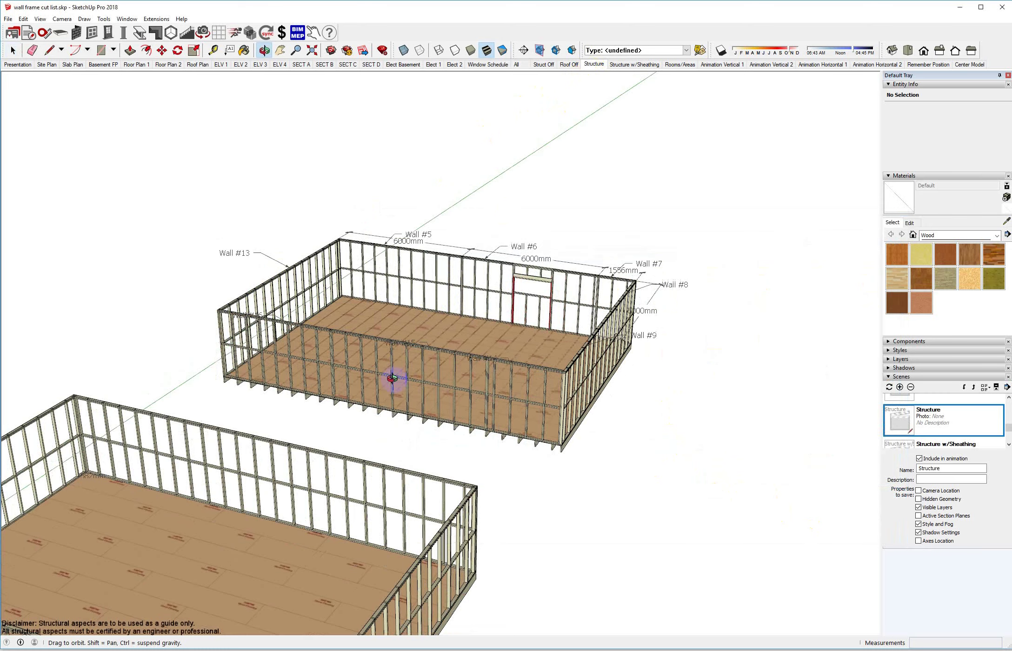
middle_drag(401, 373, 435, 433)
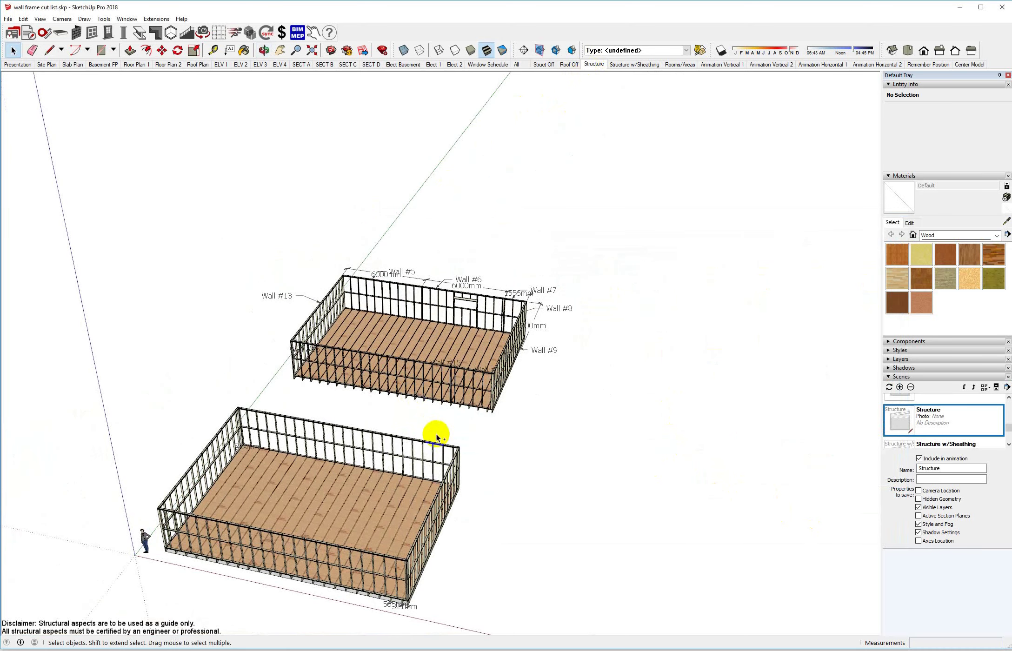
key(ctrl+a)
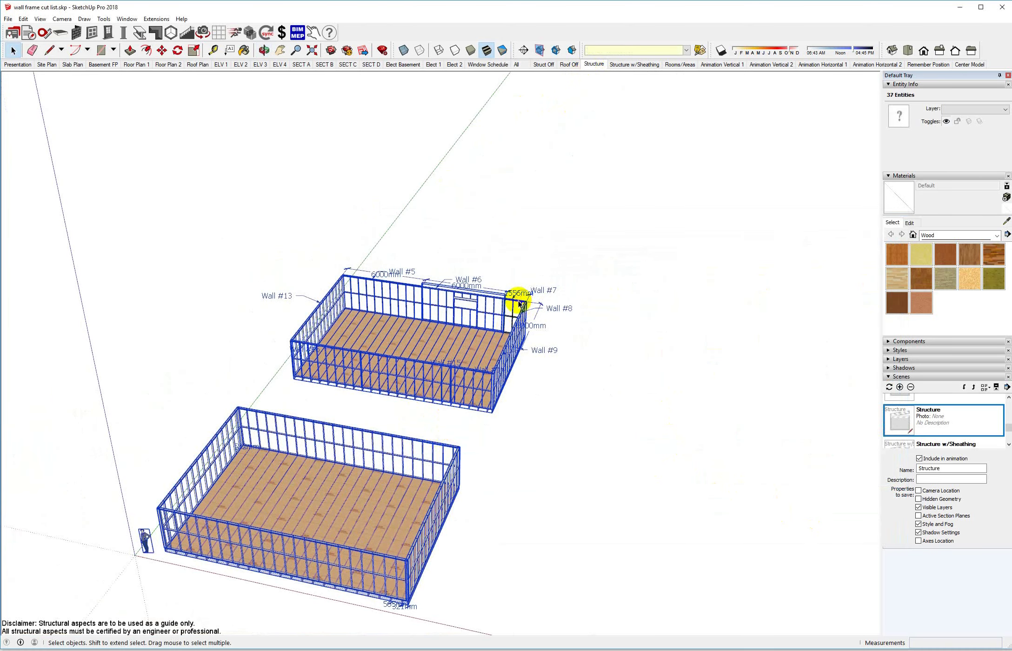
right_click(495, 301)
click(502, 323)
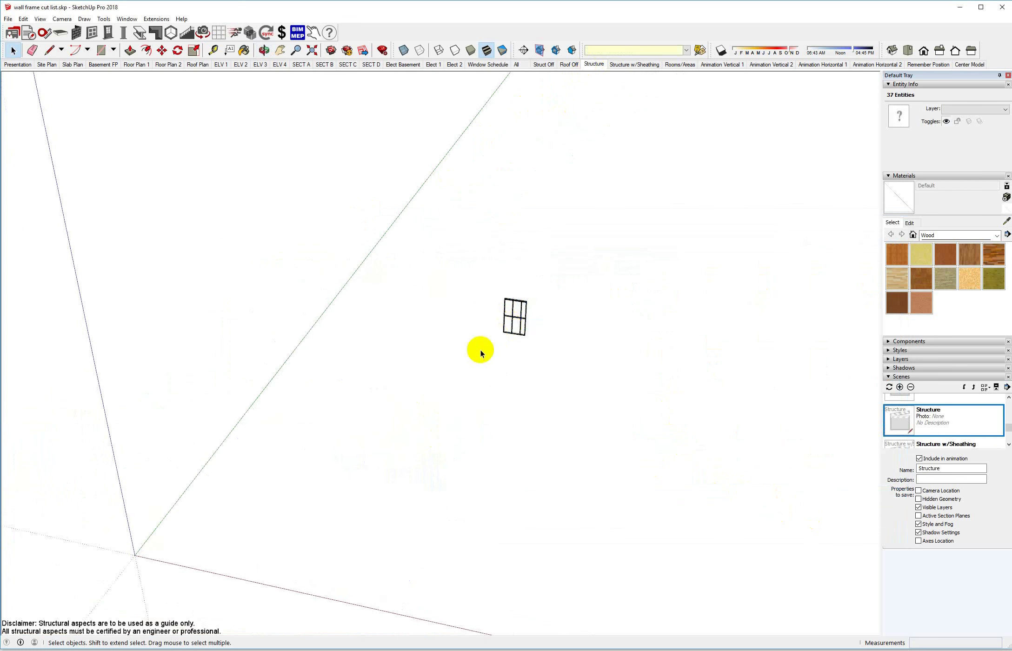
Step: Add a scene of the isolated section named "wall7" and include hidden geometry in its saved properties
scroll(522, 336, up, 1)
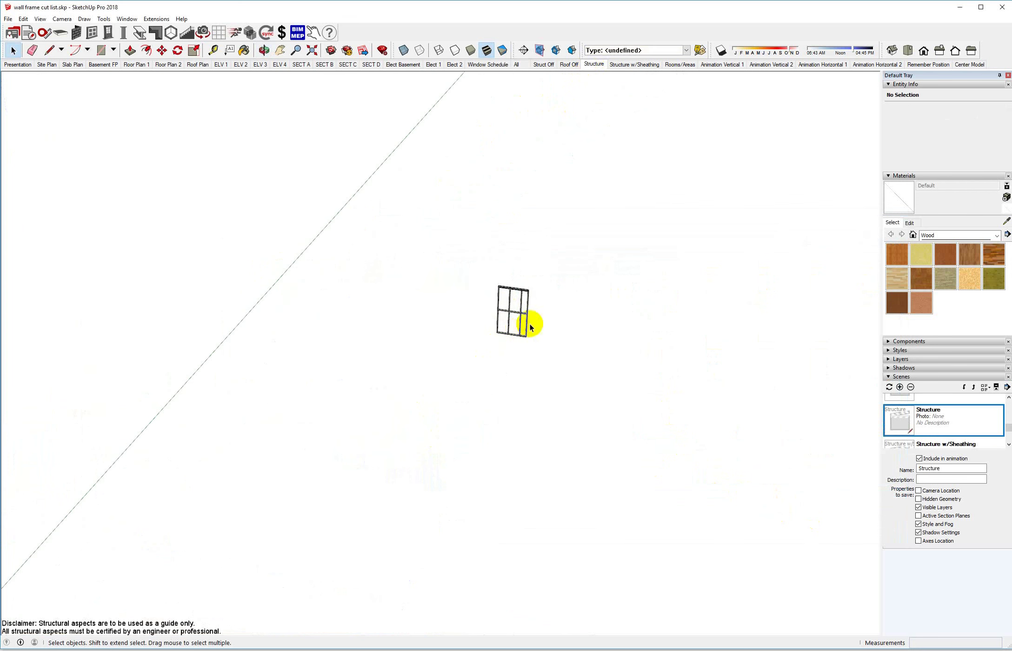
right_click(971, 65)
click(991, 92)
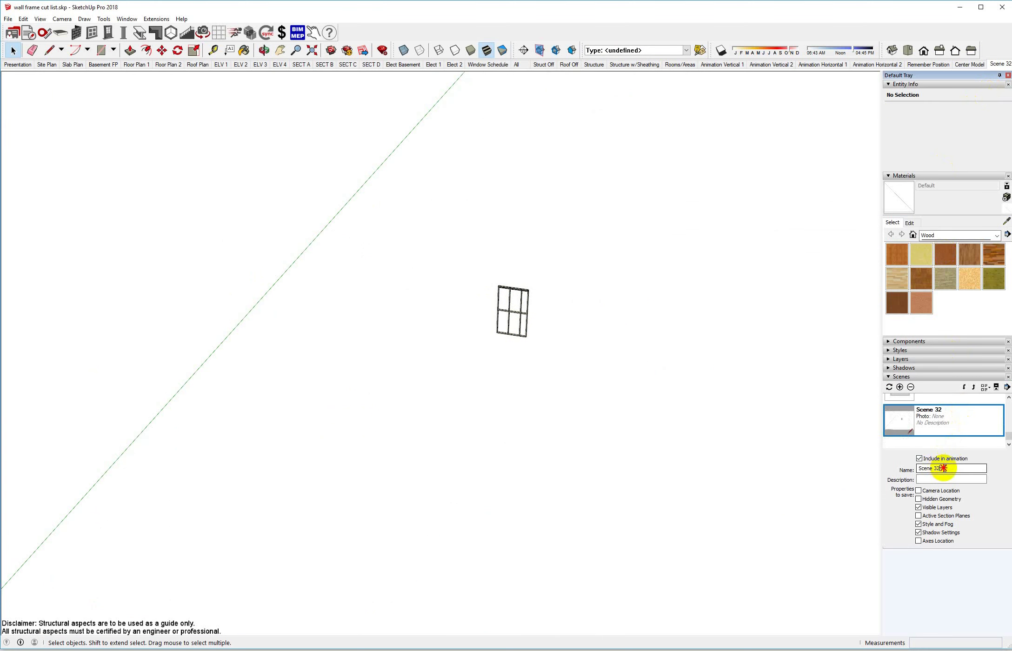
drag(942, 469, 909, 472)
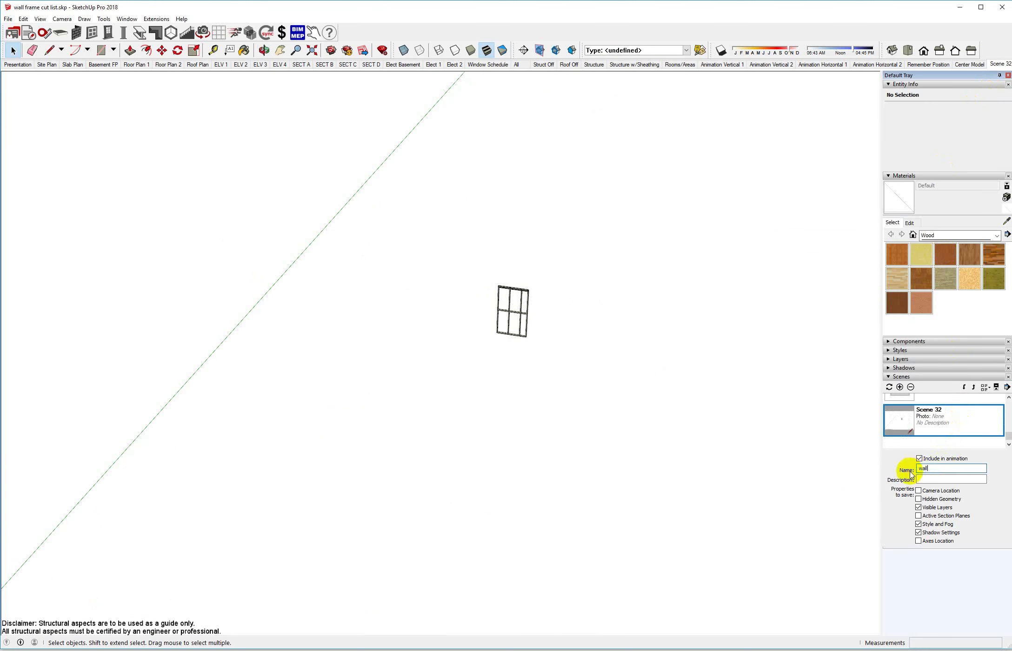
click(820, 478)
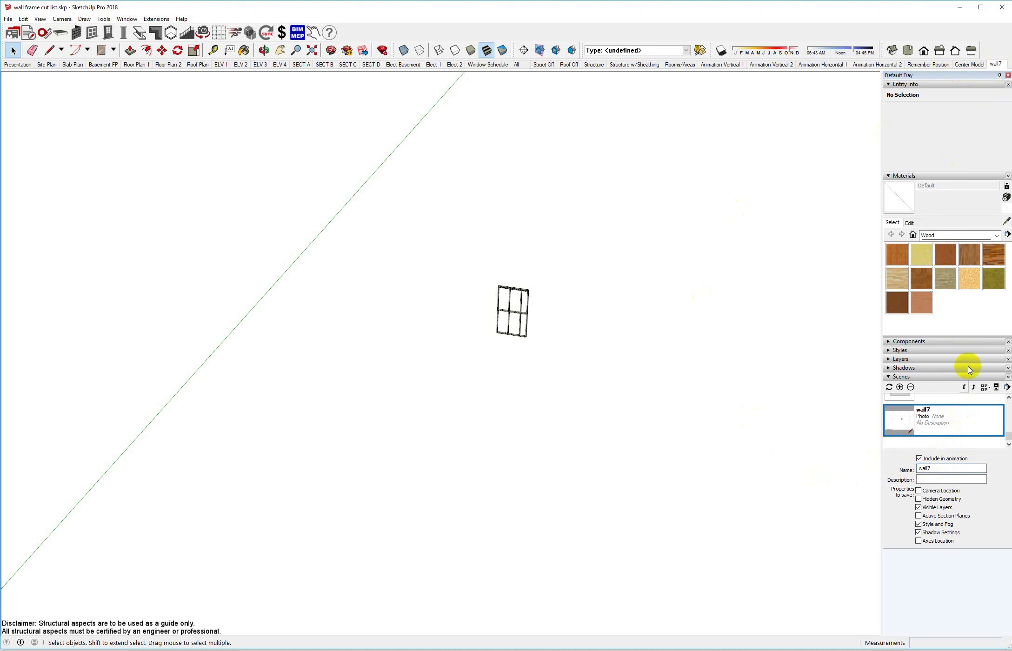
click(918, 499)
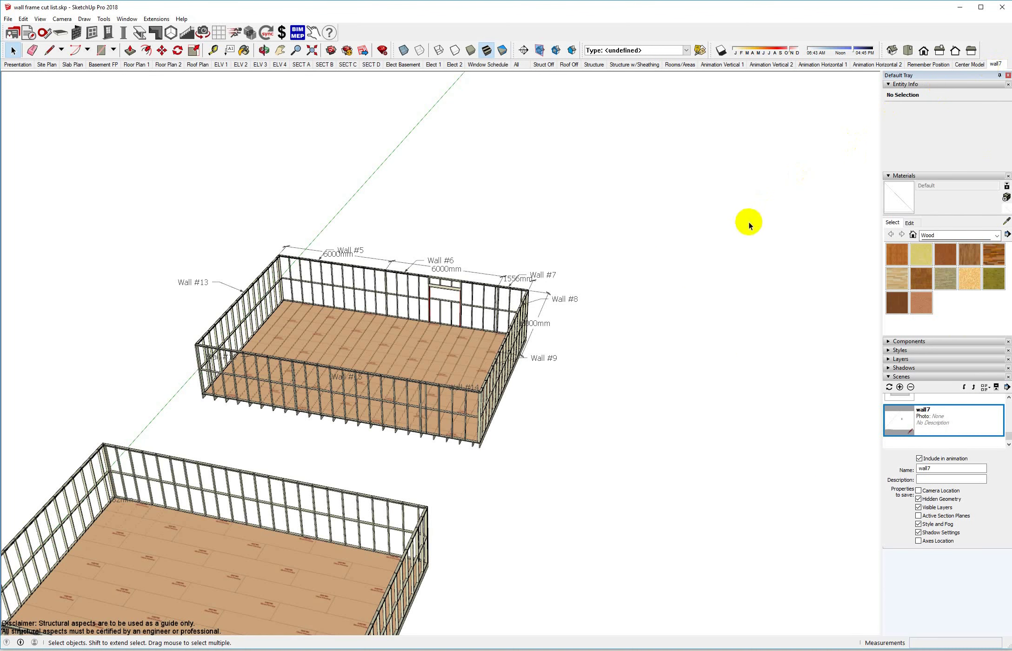
Step: Hide everything in the restored model except the Wall #8 section
click(521, 311)
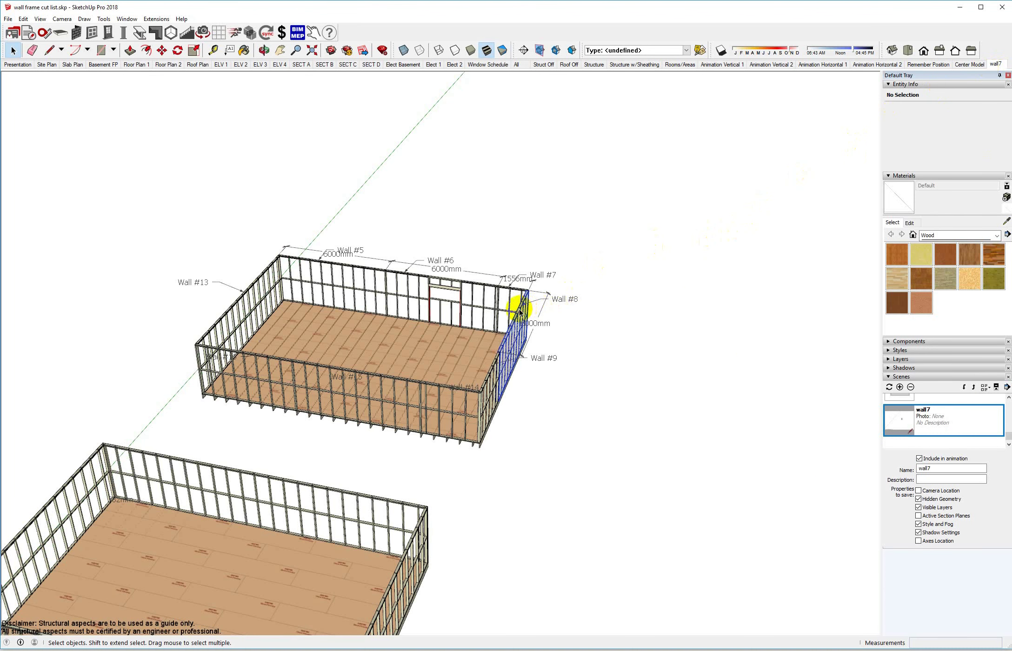
click(584, 319)
key(ctrl+a)
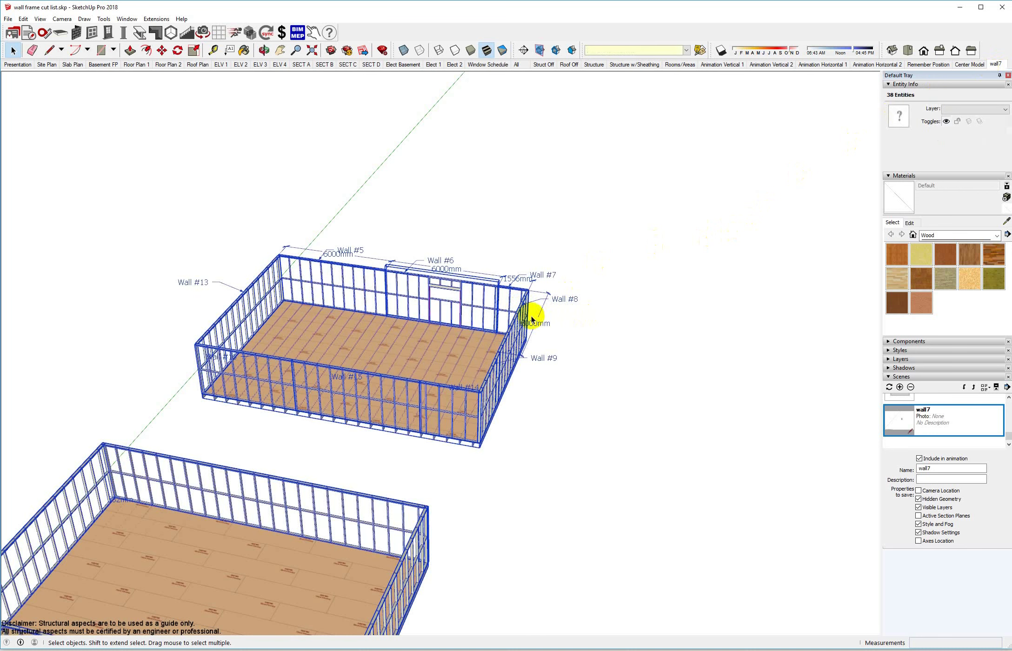
shift+click(519, 317)
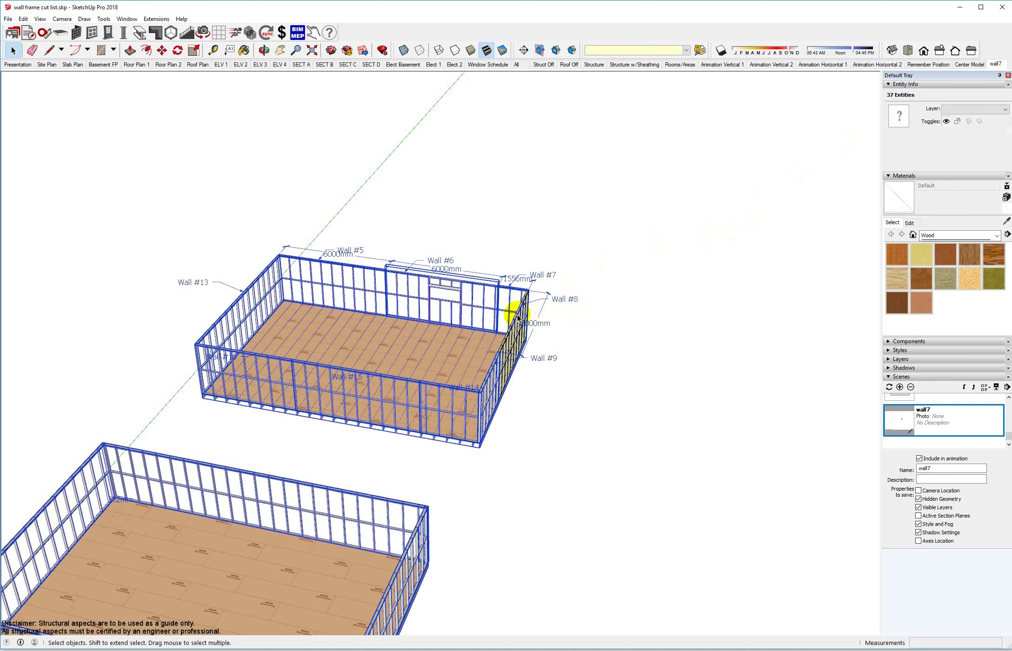
key(h)
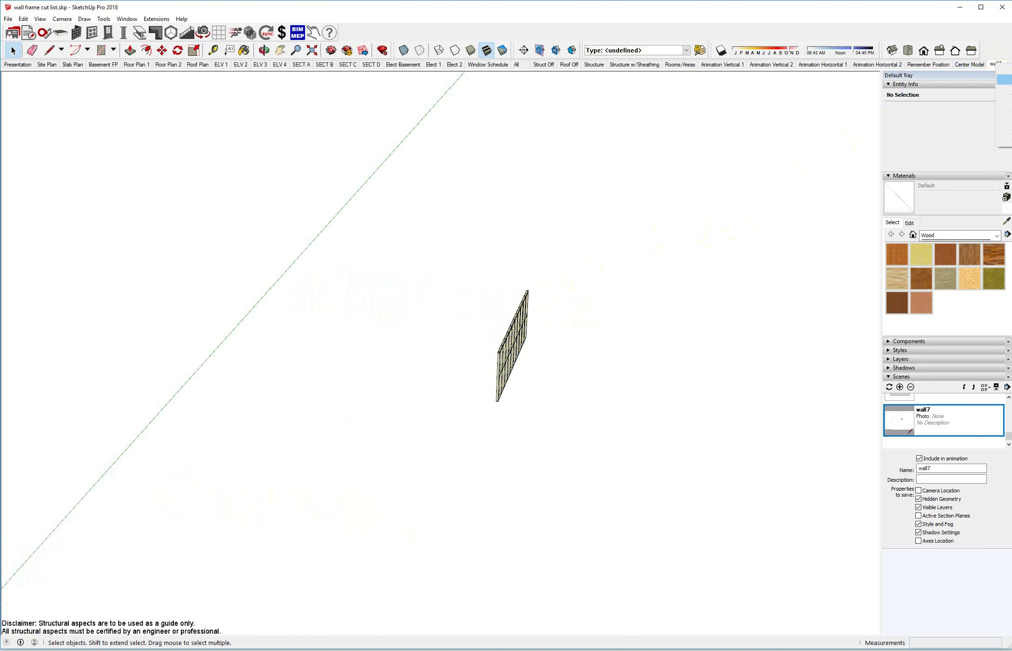
Step: Add a scene of the isolated section named "wall 8" and check it against the wall7 scene
right_click(994, 67)
click(1004, 93)
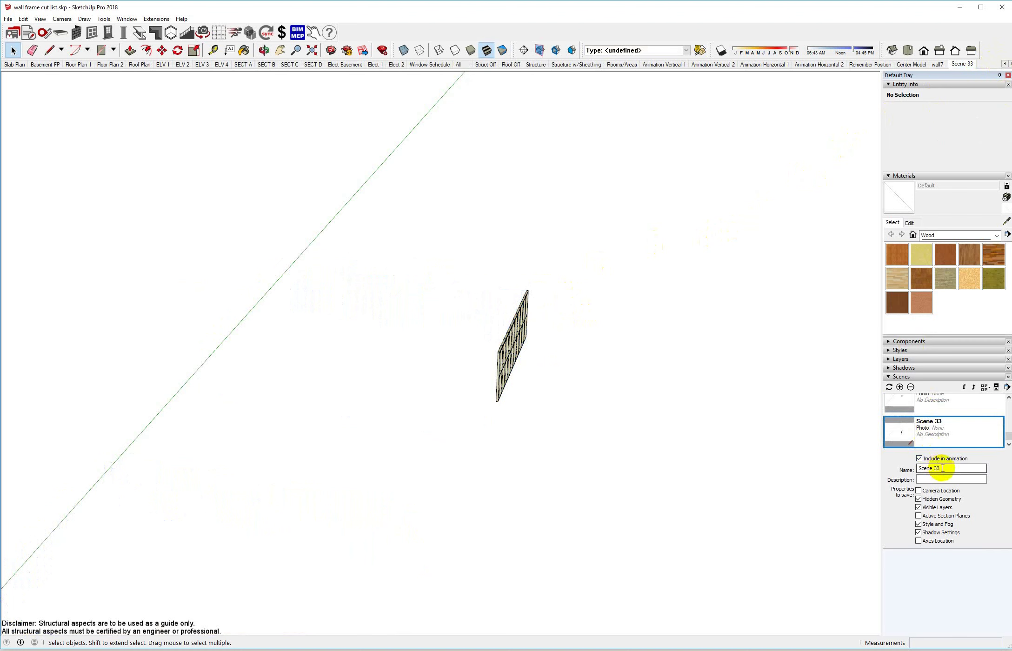
click(917, 468)
text(wall)
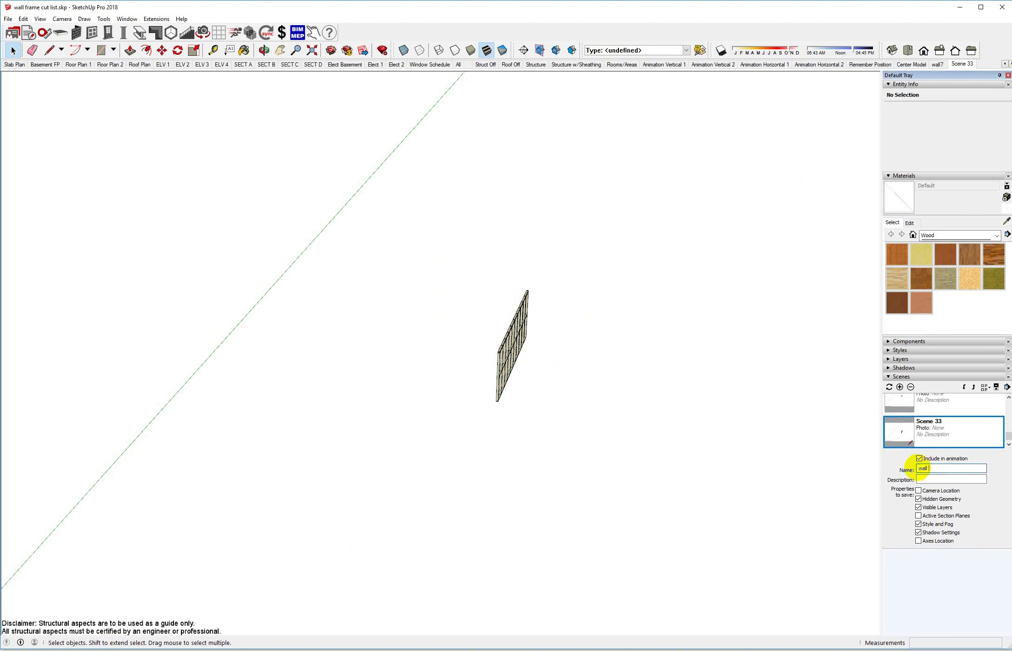
text( 8)
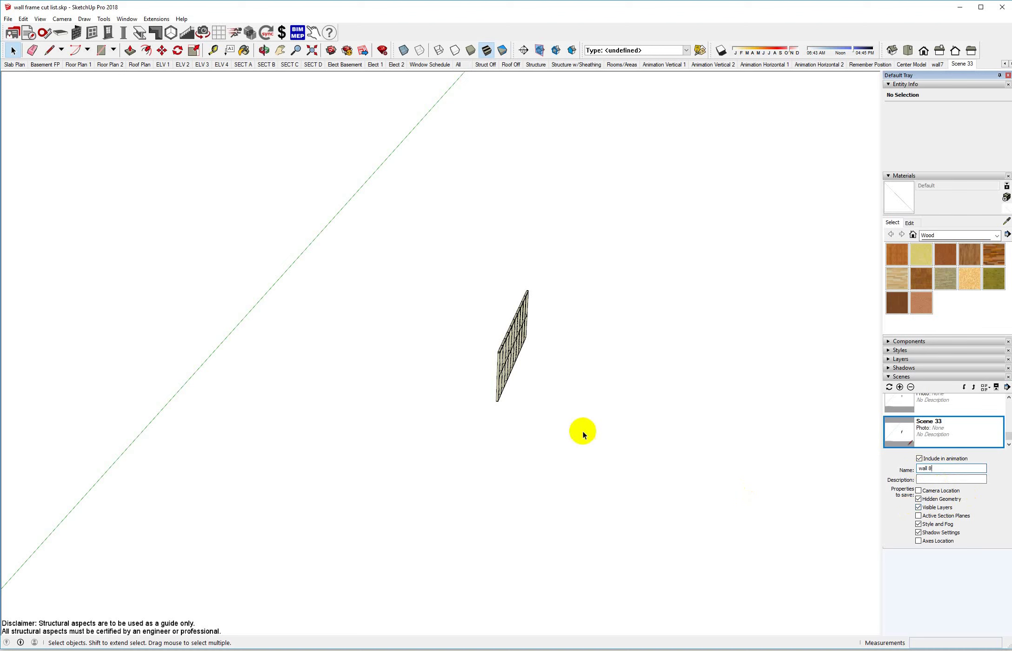
click(583, 432)
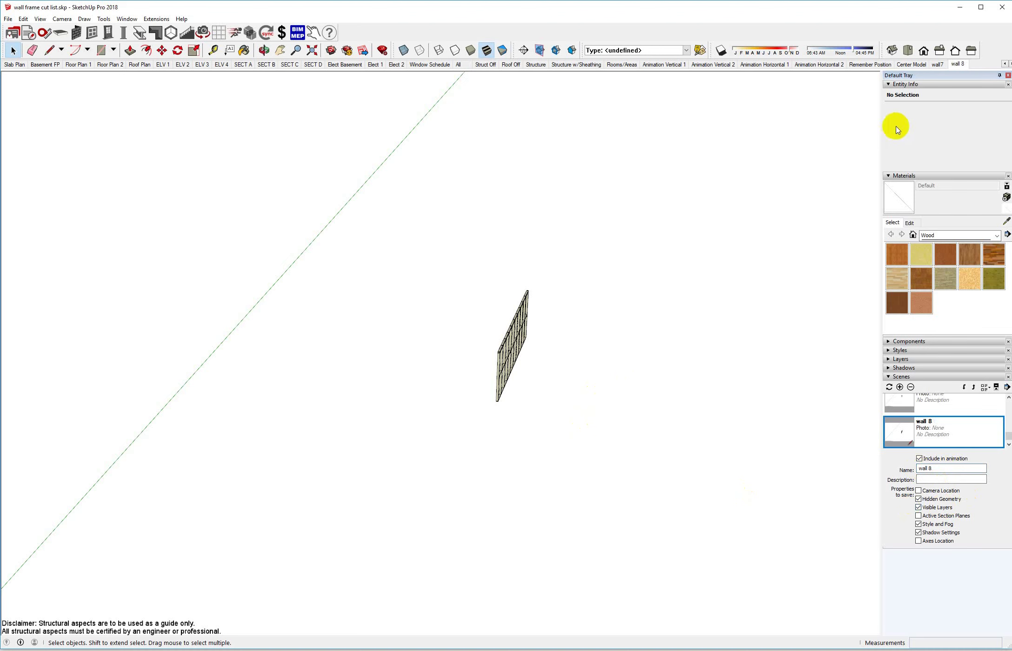
click(937, 64)
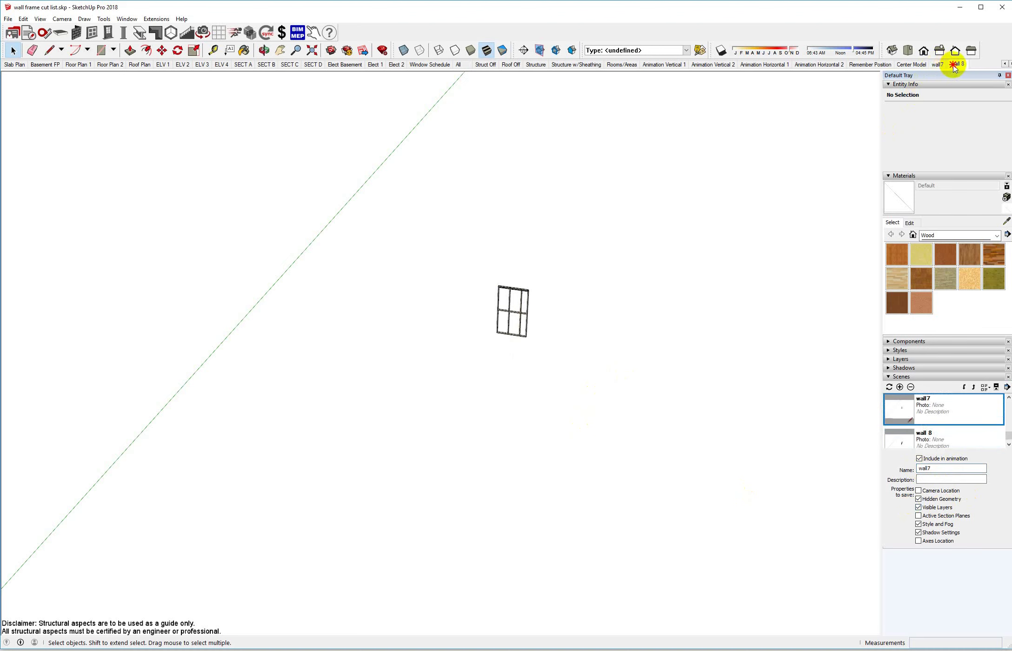
click(952, 64)
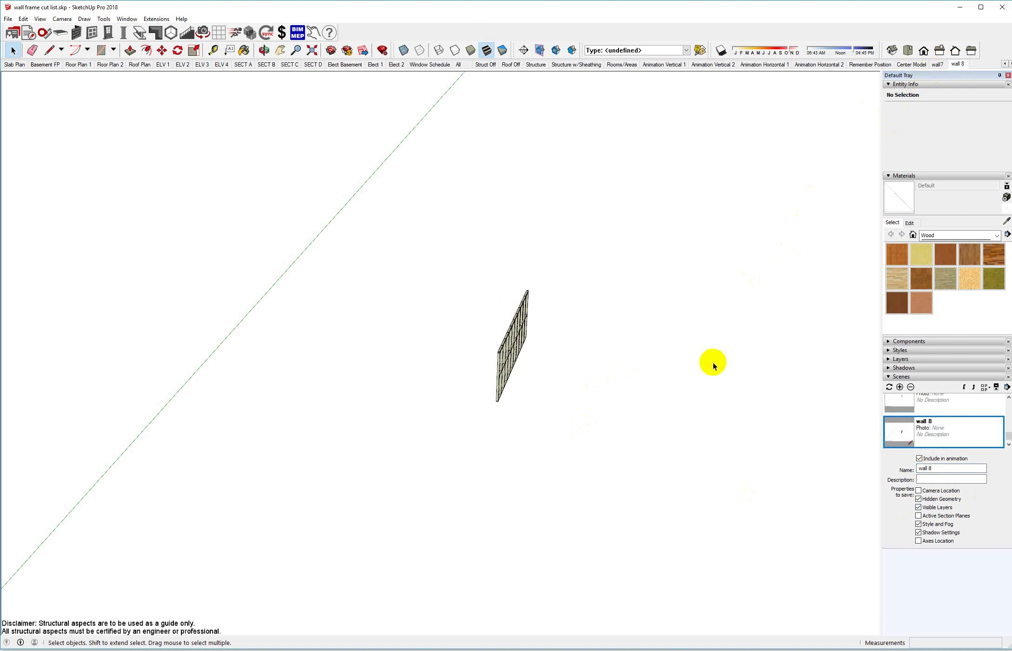
Step: Undo the last hide and hide everything in the model except the Wall #9 section
key(ctrl+z)
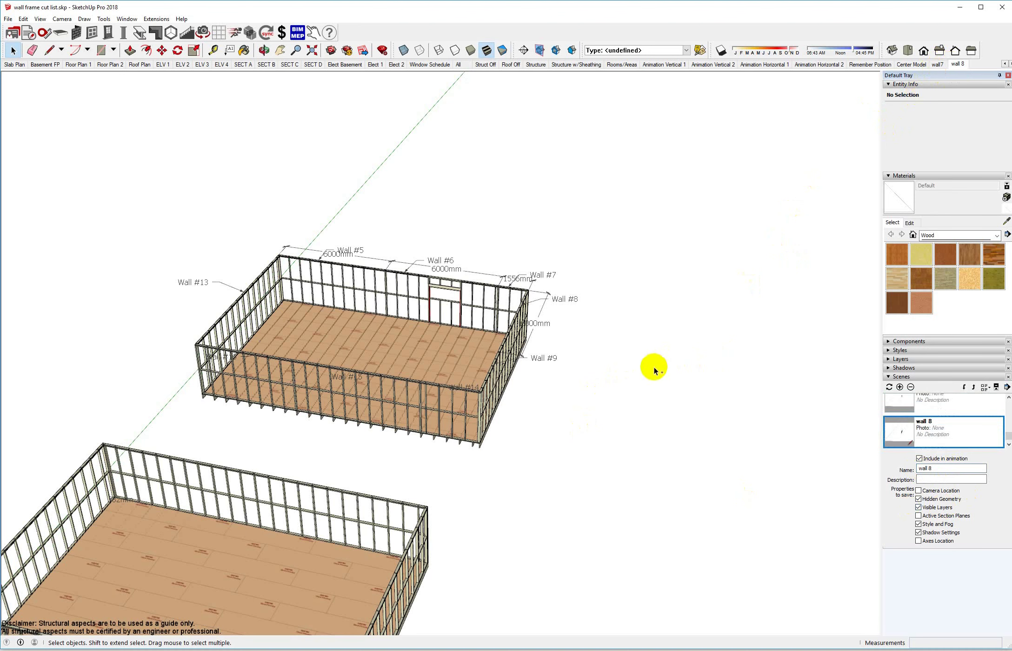
key(ctrl+a)
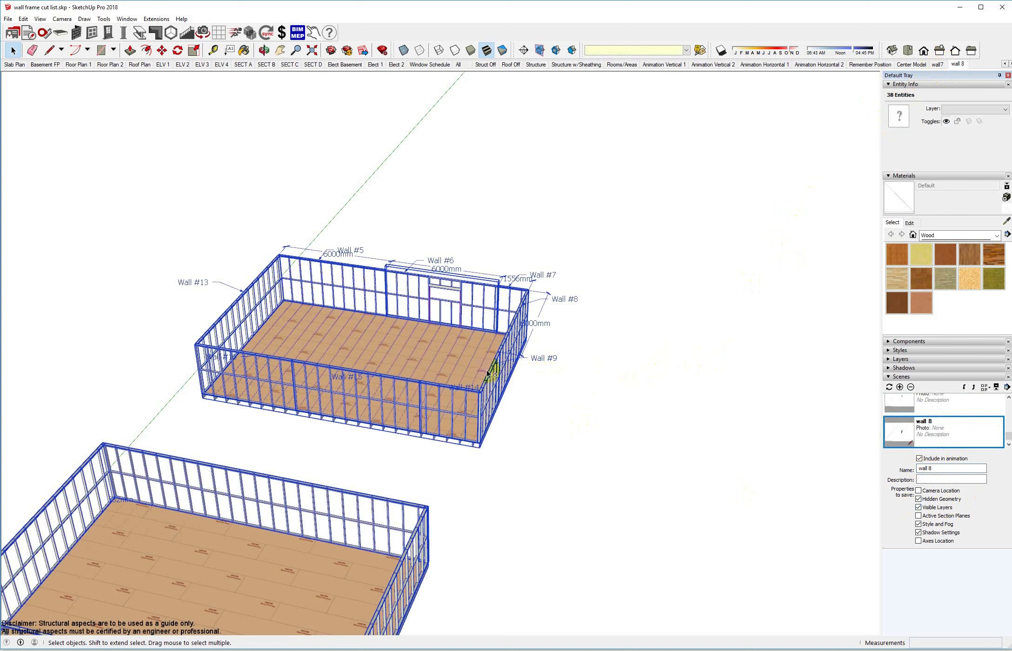
key(h)
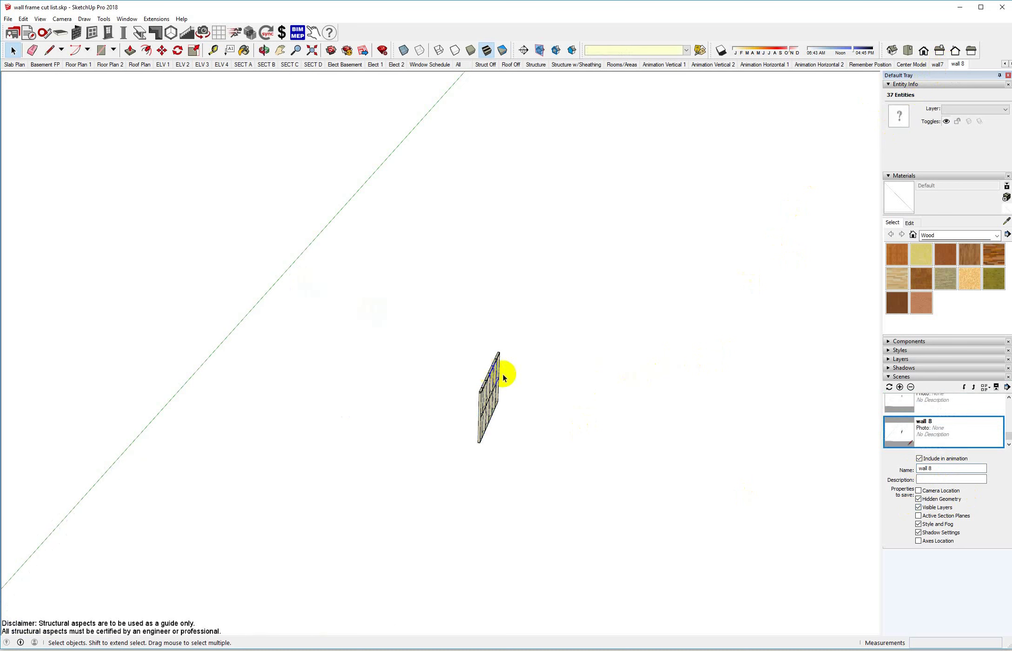
Step: Add a new scene for the isolated Wall #9 section and open its name for editing
right_click(957, 64)
click(978, 93)
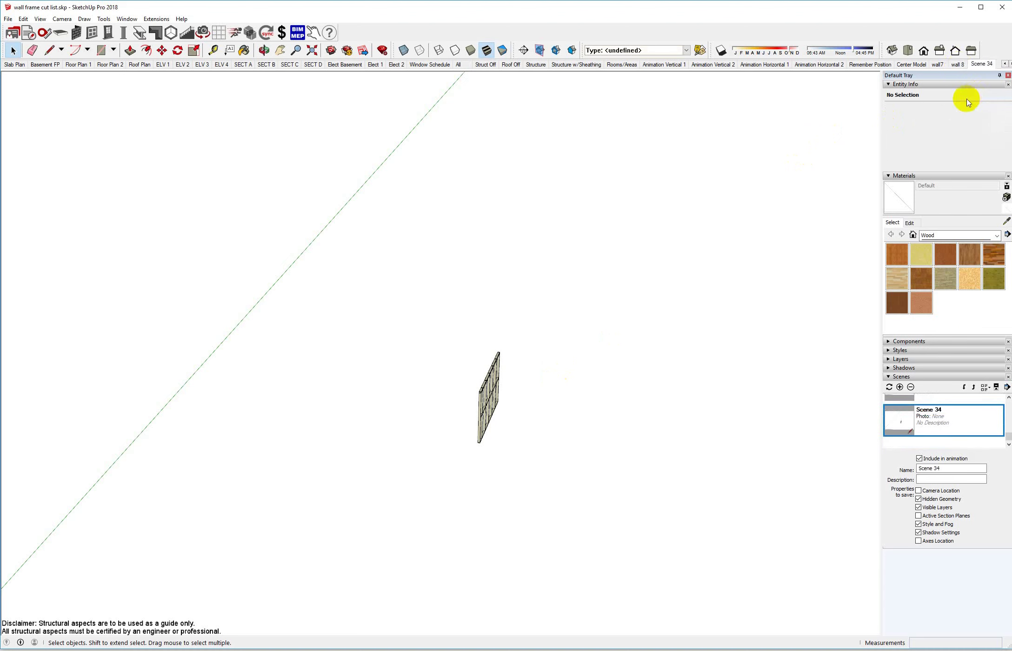
drag(947, 469, 910, 470)
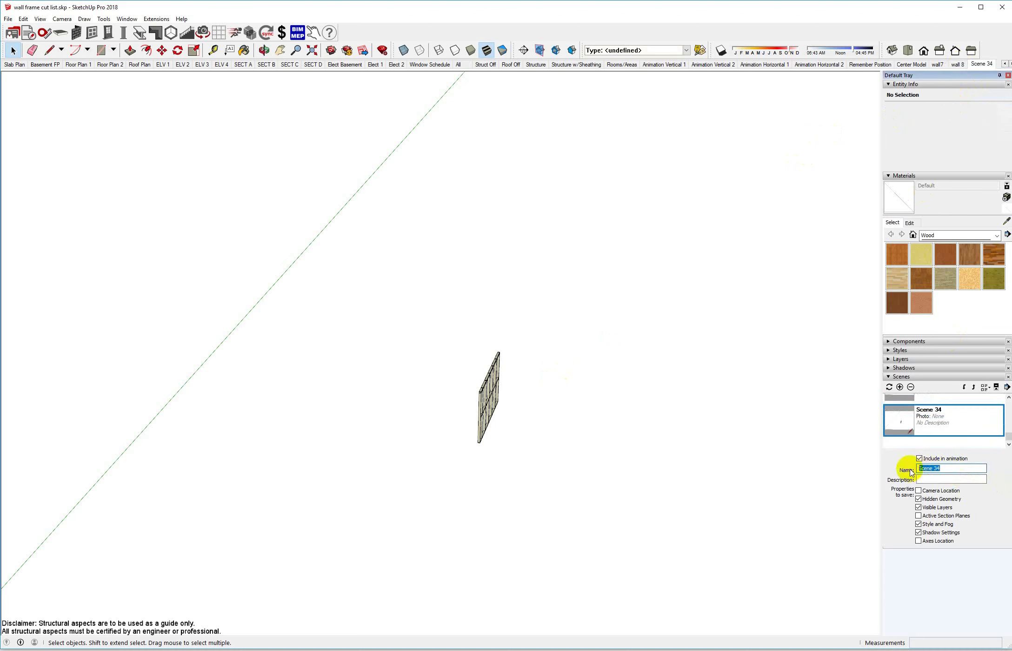